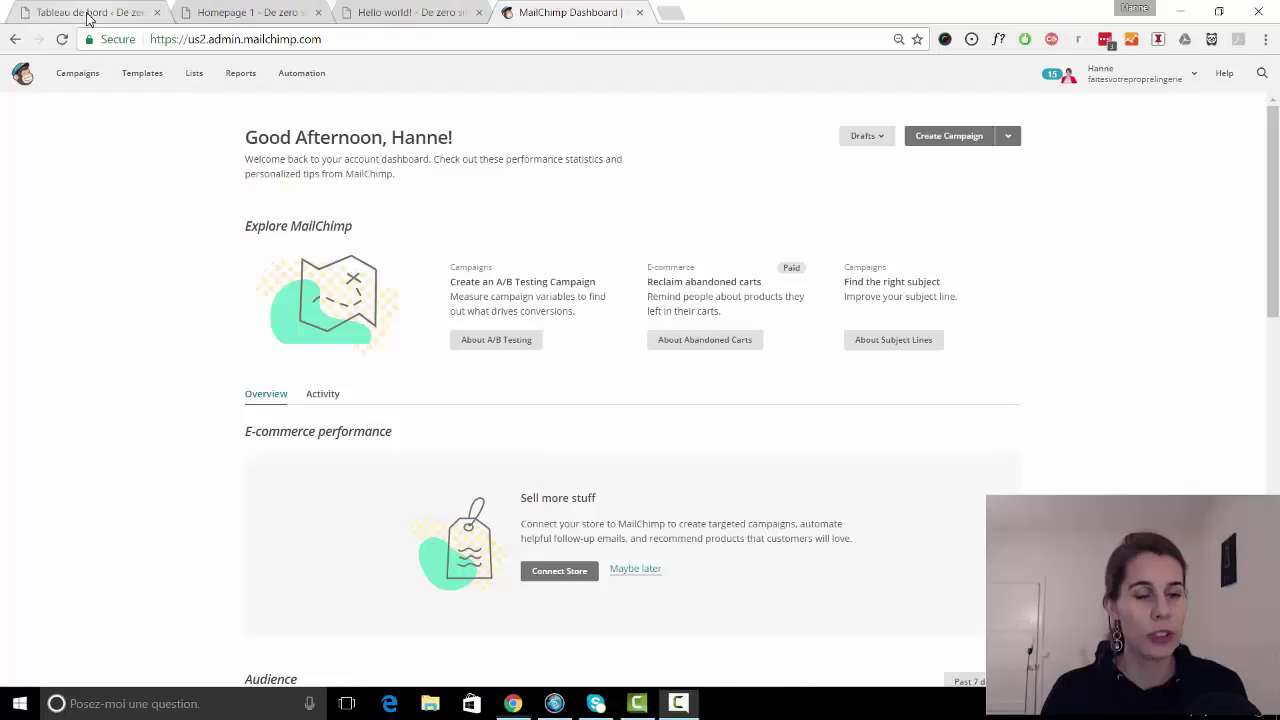
Step: Switch to the WordPress admin, then upload, install and activate the plugin file thrive-leads-1.95.2.zip
{"action": "left_click", "coordinate": [92, 14]}
{"action": "mouse_move", "coordinate": [70, 412]}
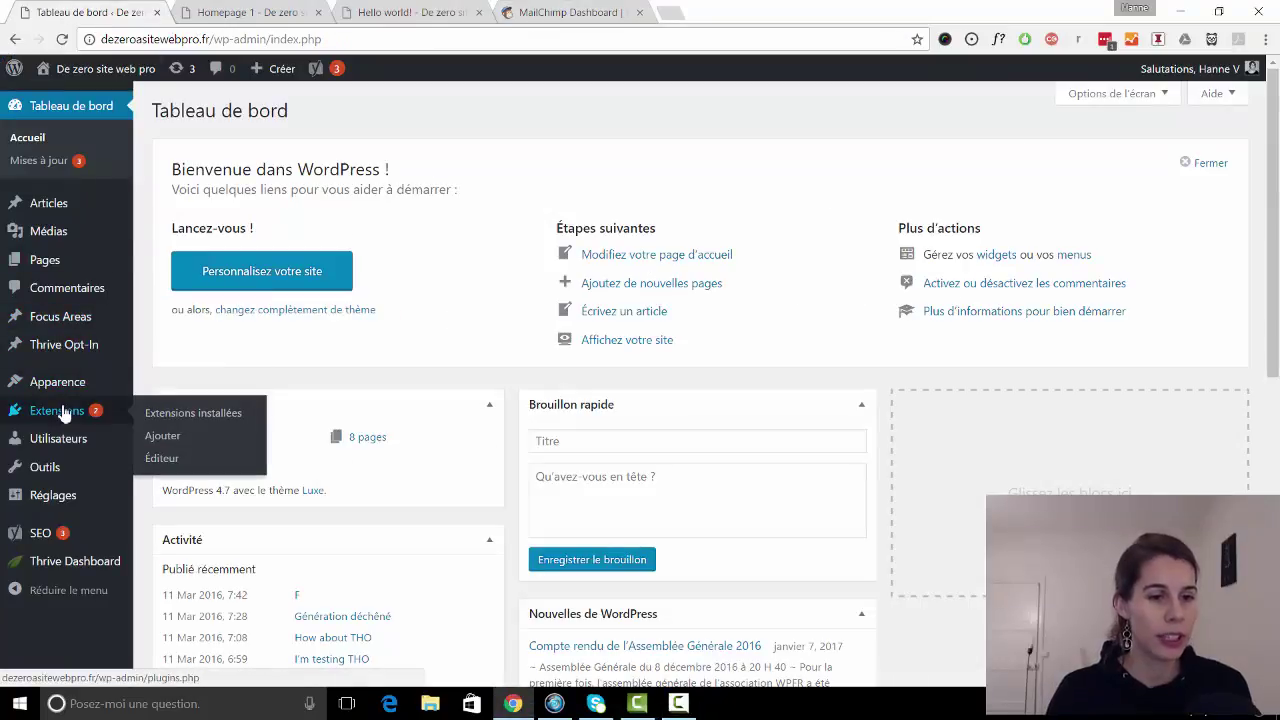
{"action": "left_click", "coordinate": [165, 444]}
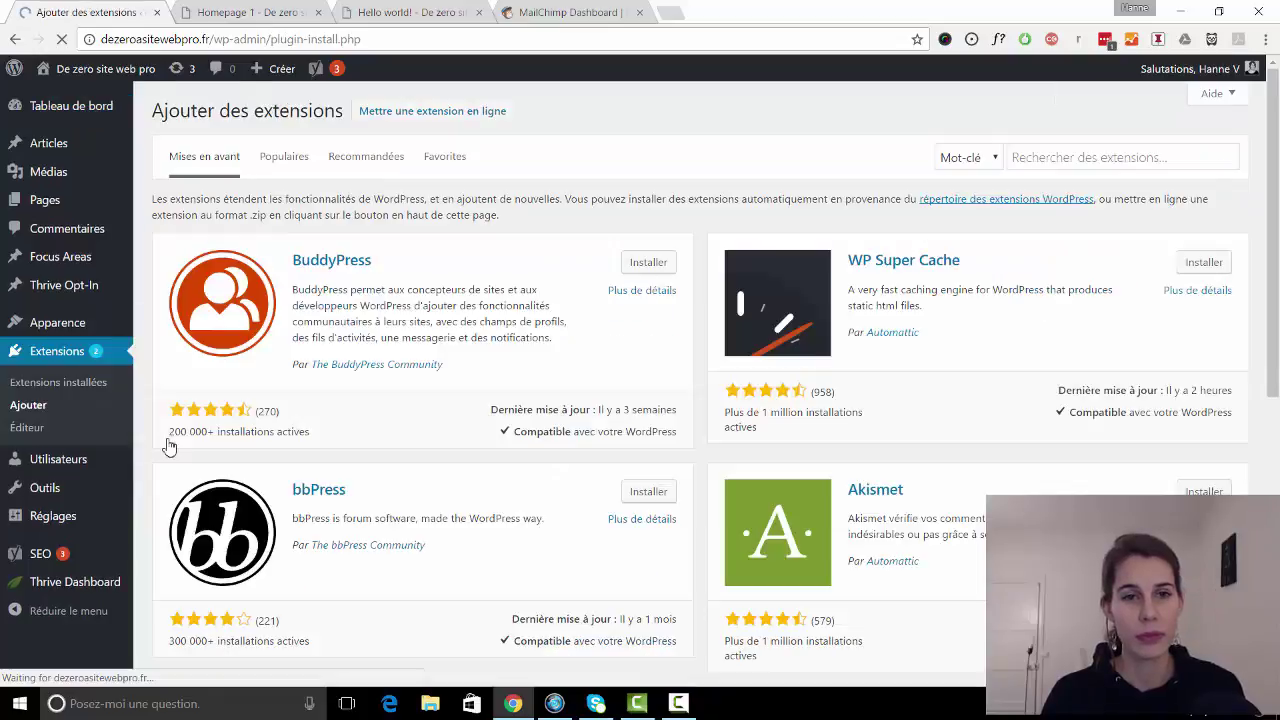
{"action": "left_click", "coordinate": [455, 118]}
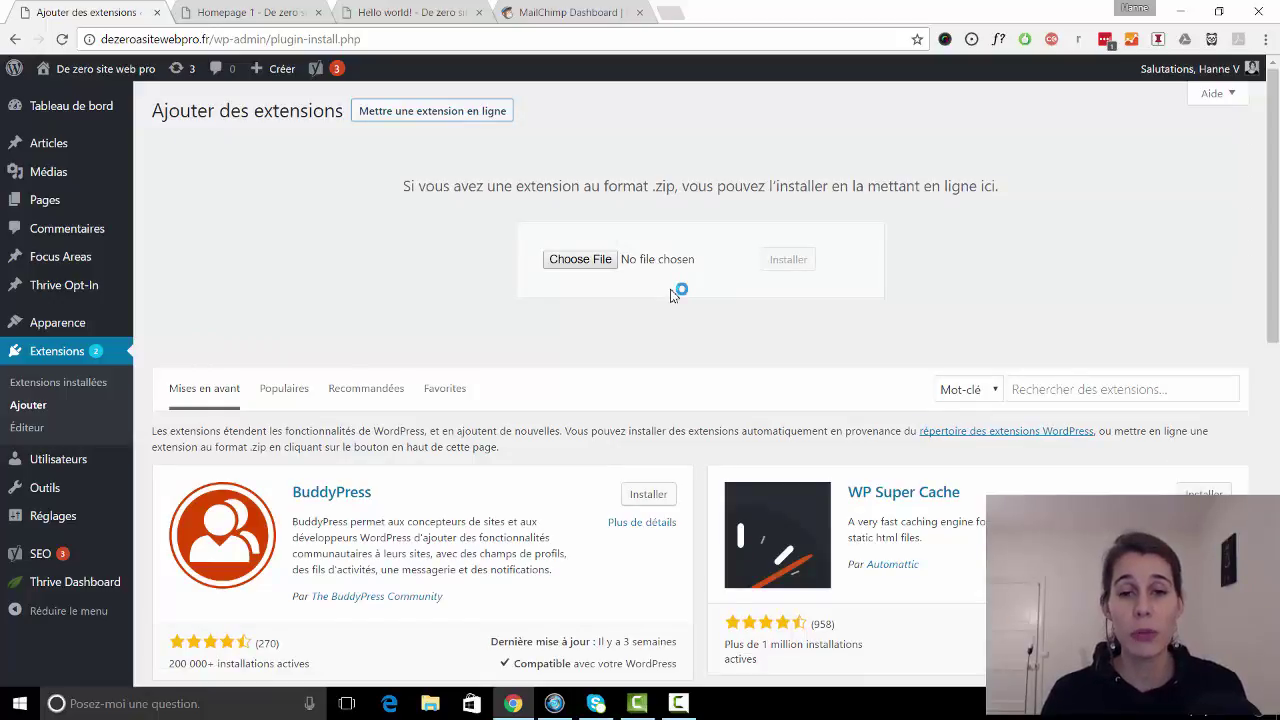
{"action": "left_click", "coordinate": [580, 259]}
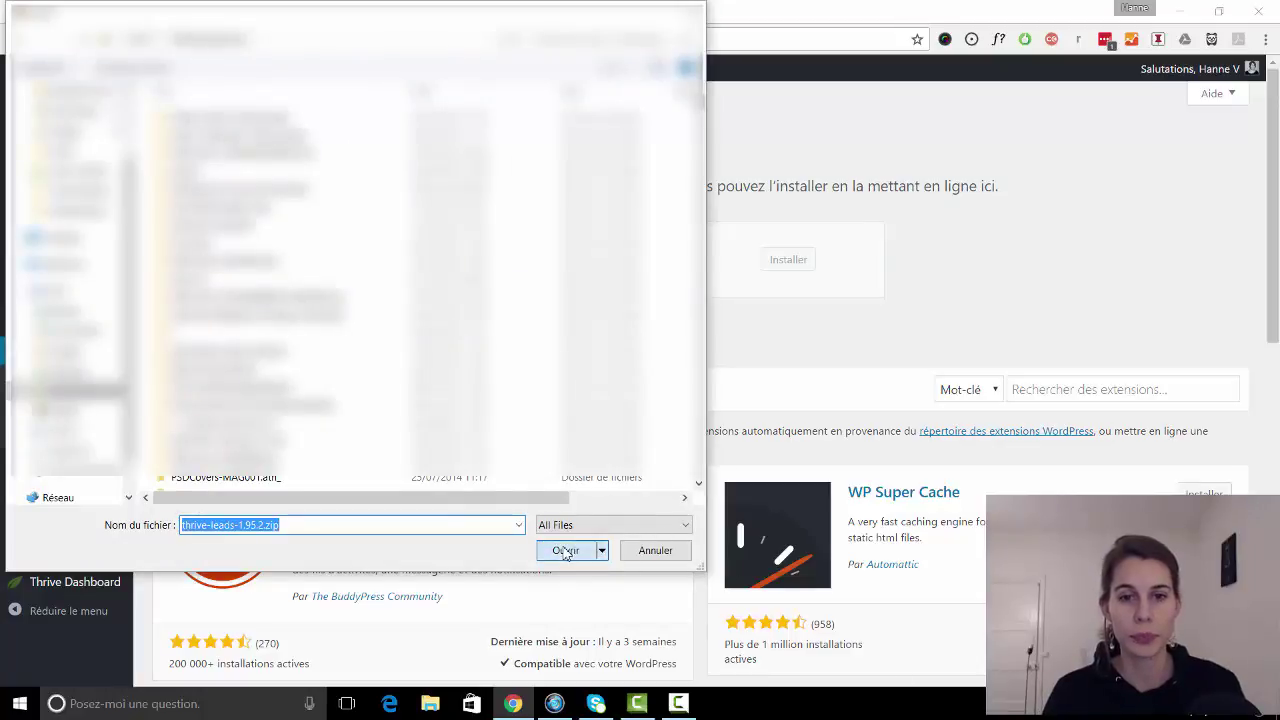
{"action": "left_click", "coordinate": [565, 550]}
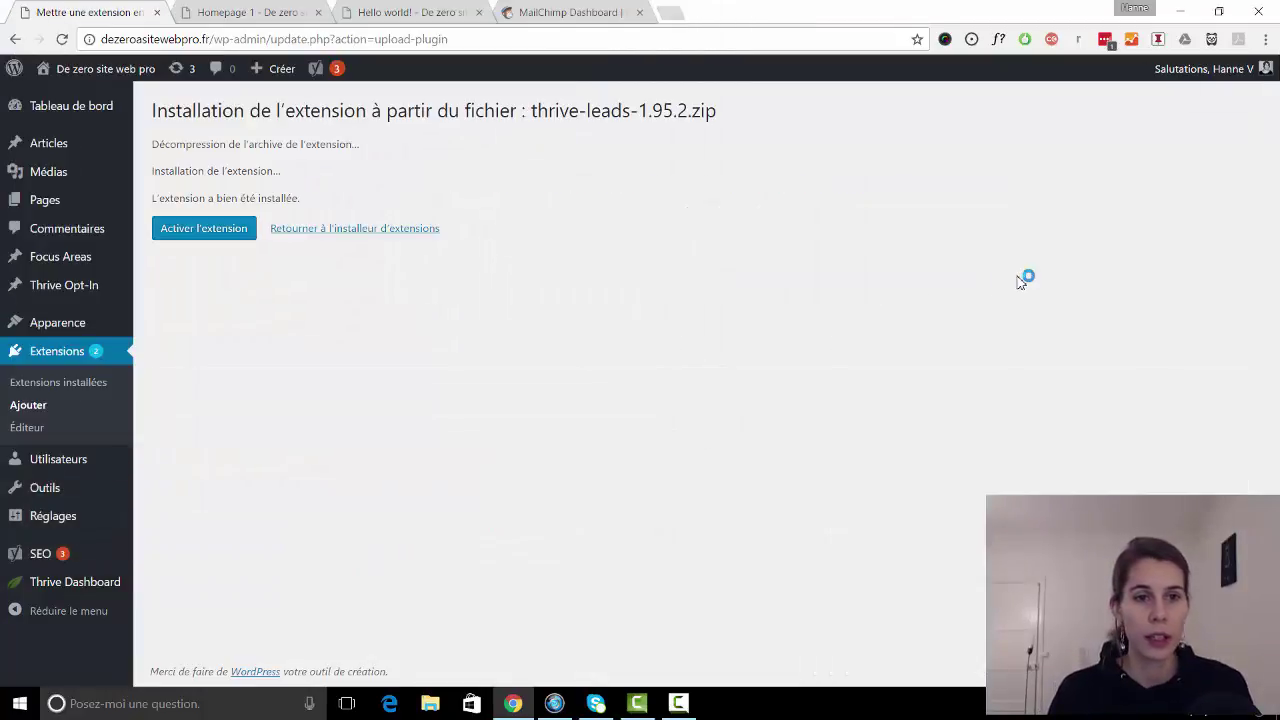
{"action": "left_click", "coordinate": [234, 232]}
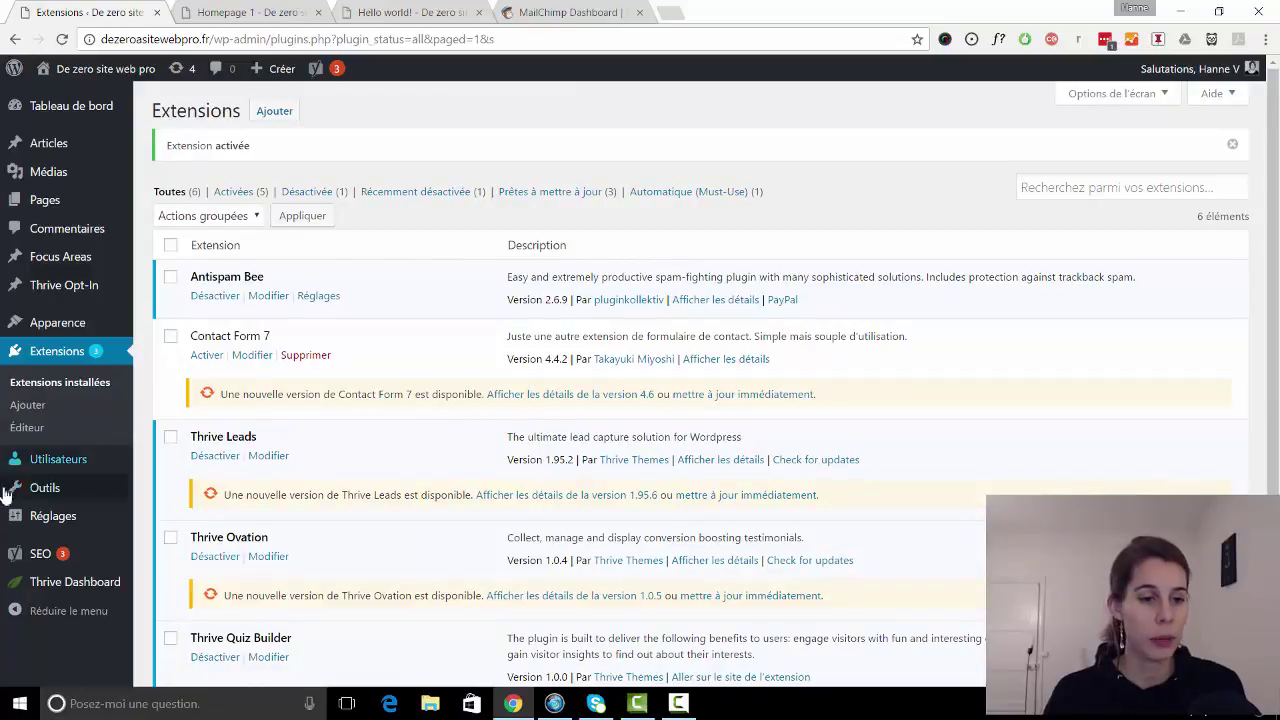
Step: Open the Thrive Leads dashboard and look over its daily summary and Lead Groups sections
{"action": "mouse_move", "coordinate": [60, 585]}
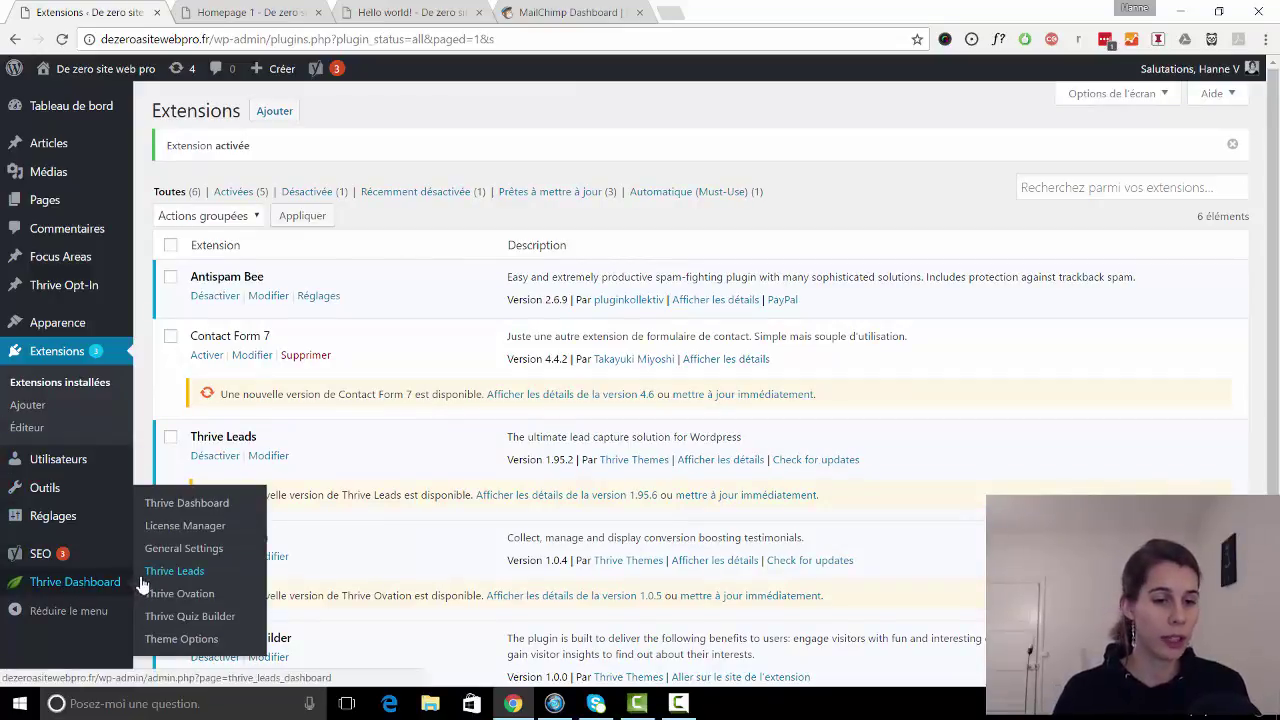
{"action": "left_click", "coordinate": [197, 583]}
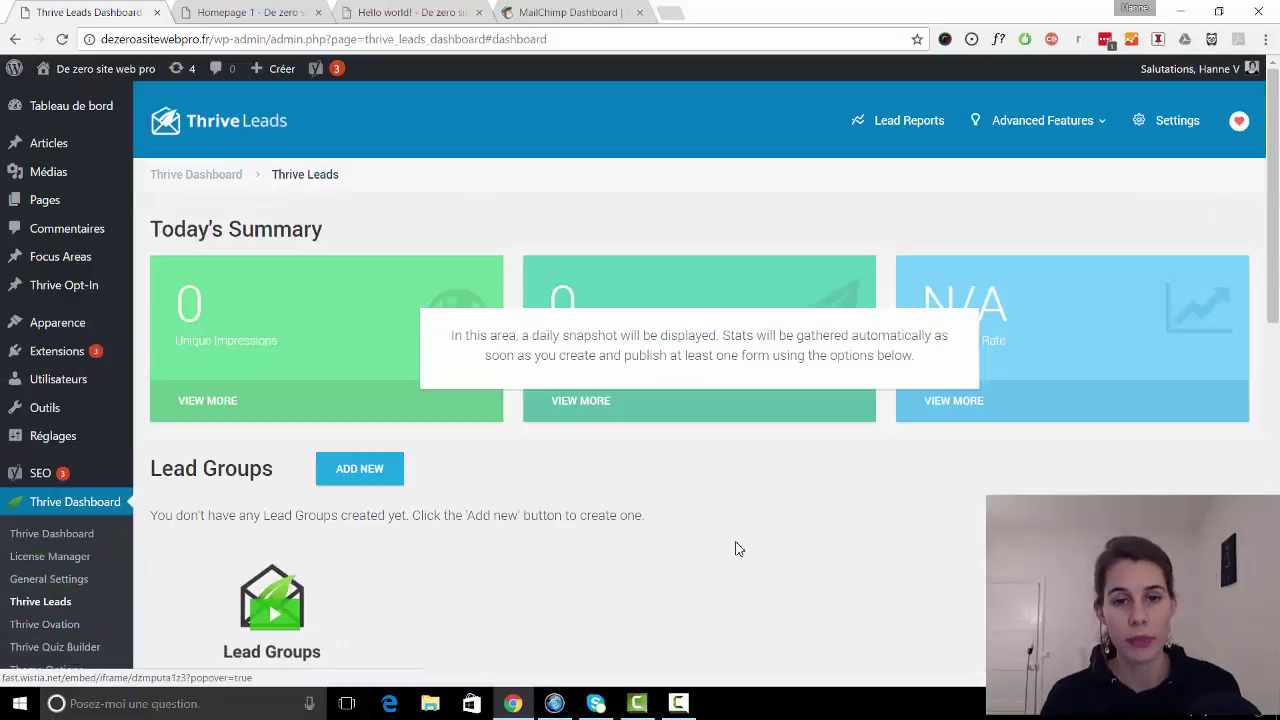
{"action": "scroll", "coordinate": [722, 459], "scroll_direction": "down", "scroll_amount": 1}
{"action": "scroll", "coordinate": [724, 461], "scroll_direction": "down", "scroll_amount": 1}
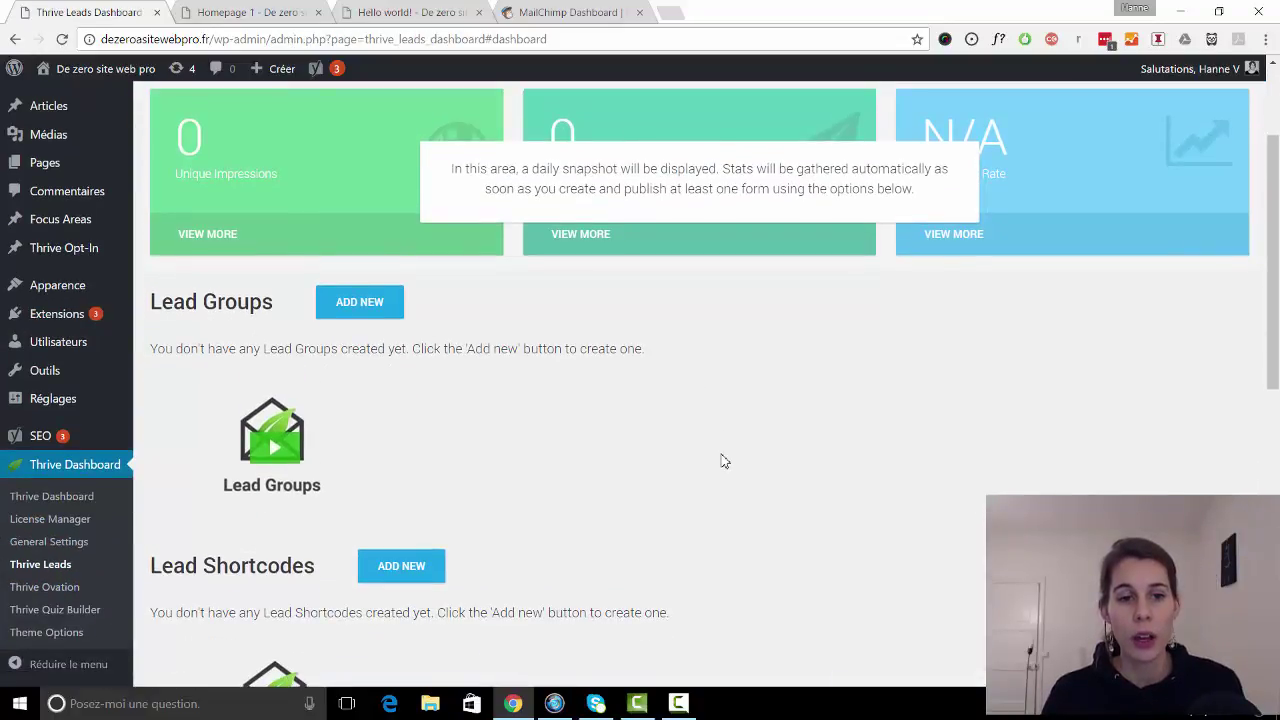
{"action": "scroll", "coordinate": [724, 461], "scroll_direction": "up", "scroll_amount": 2}
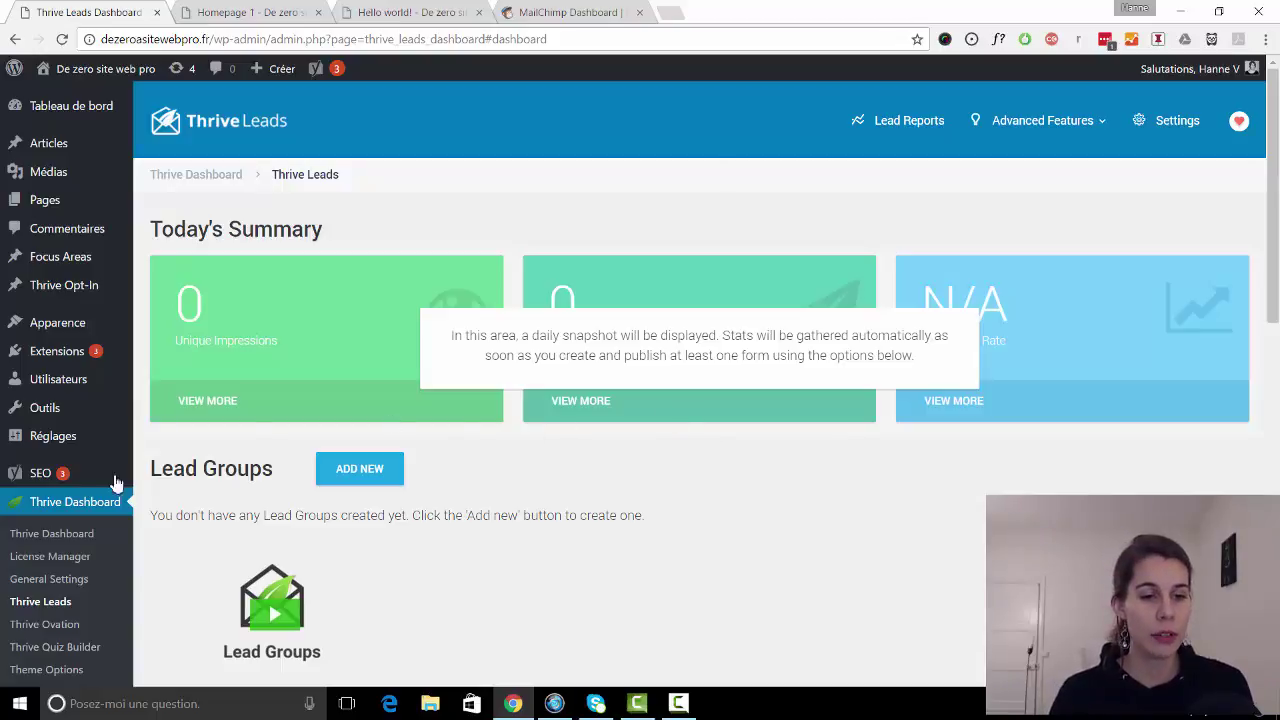
Step: Go to the Thrive Dashboard and open the management page for API Connections
{"action": "left_click", "coordinate": [78, 535]}
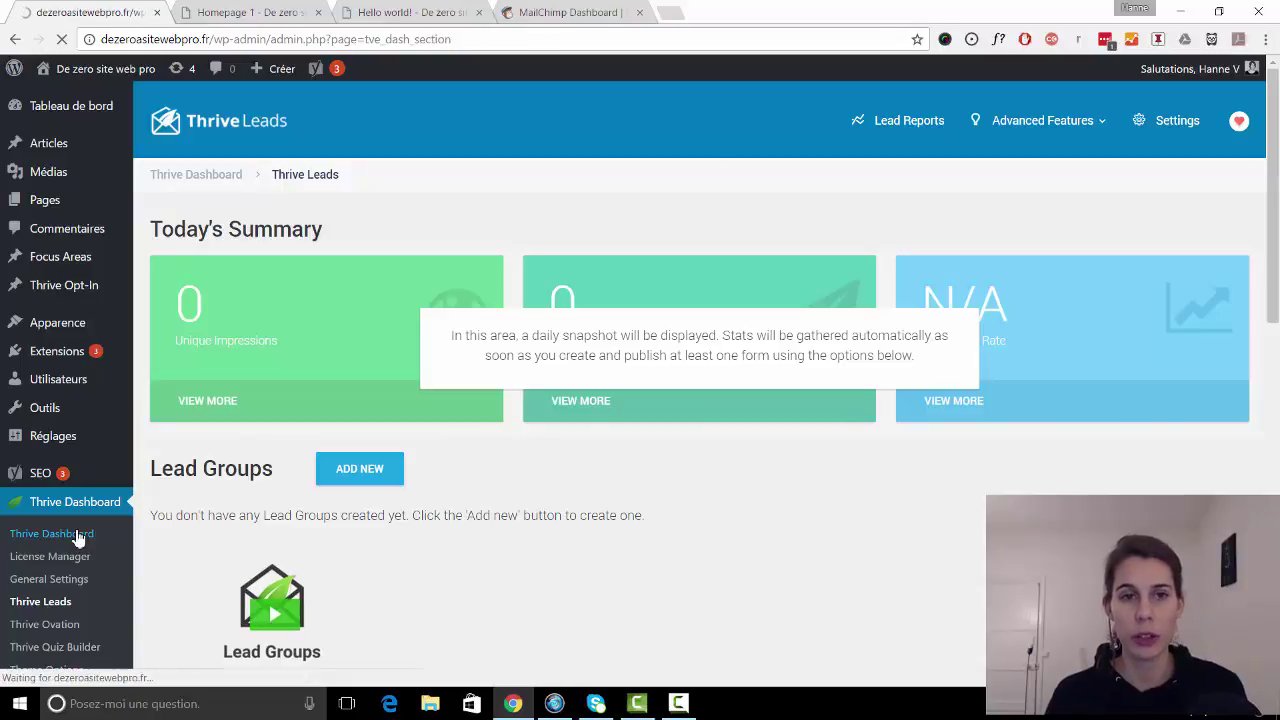
{"action": "scroll", "coordinate": [466, 526], "scroll_direction": "down", "scroll_amount": 3}
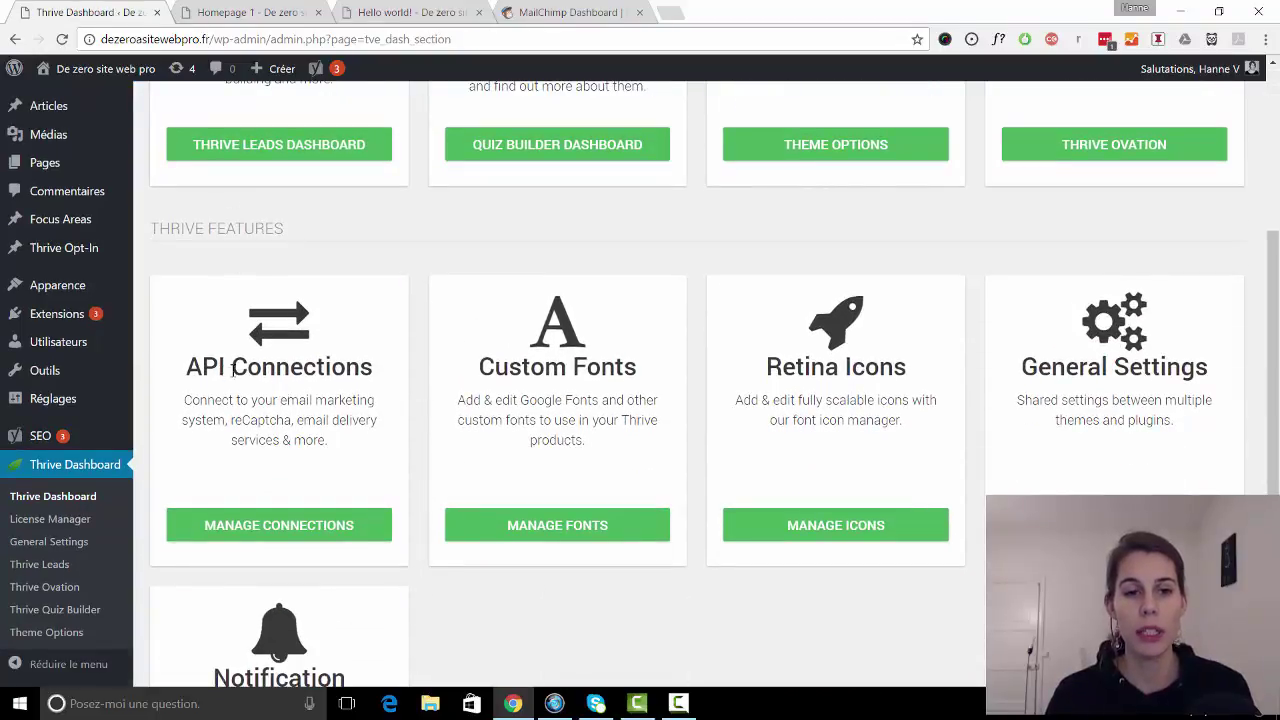
{"action": "left_click", "coordinate": [288, 533]}
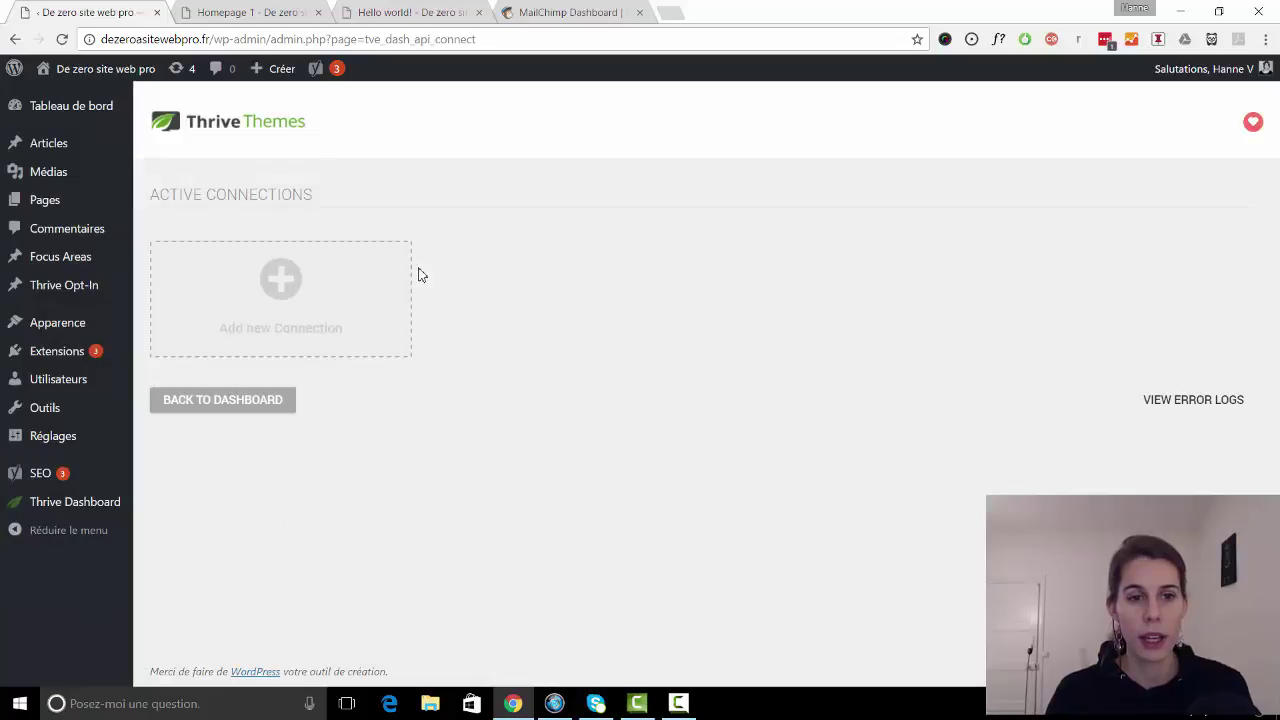
Step: Add a new connection with Mailchimp as the app, ready for entering its API key
{"action": "left_click", "coordinate": [308, 288]}
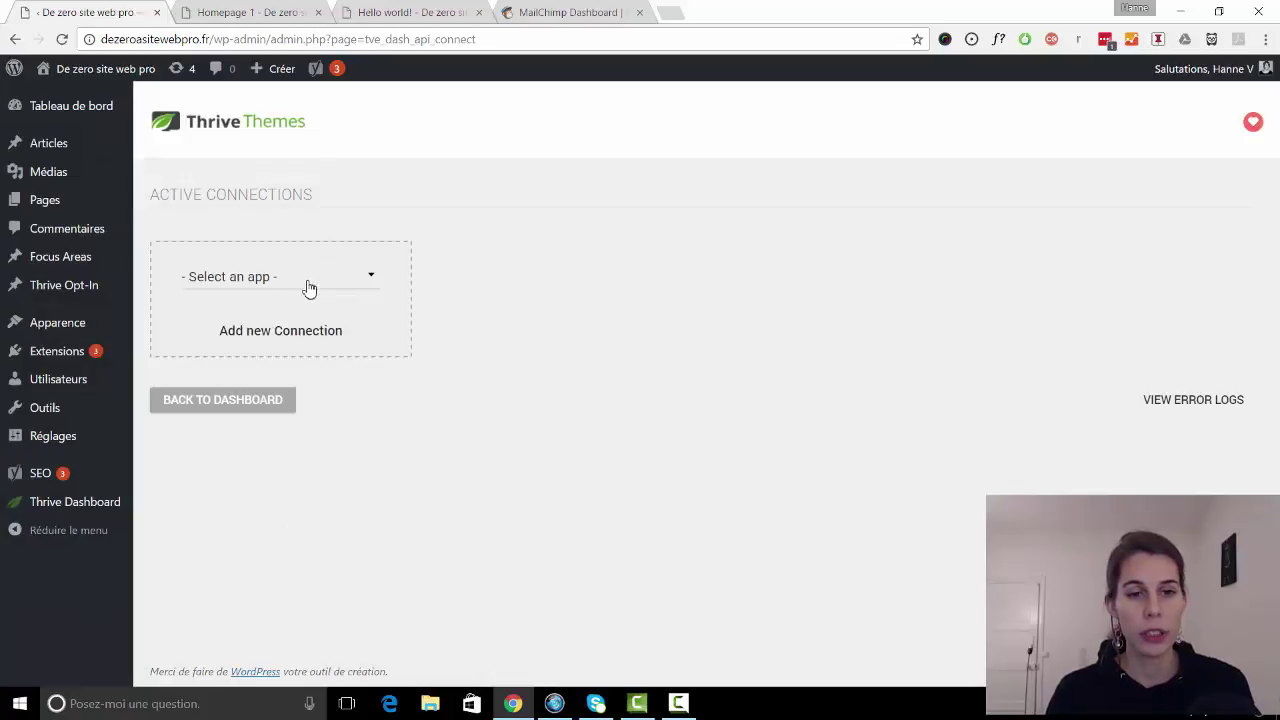
{"action": "left_click", "coordinate": [308, 288]}
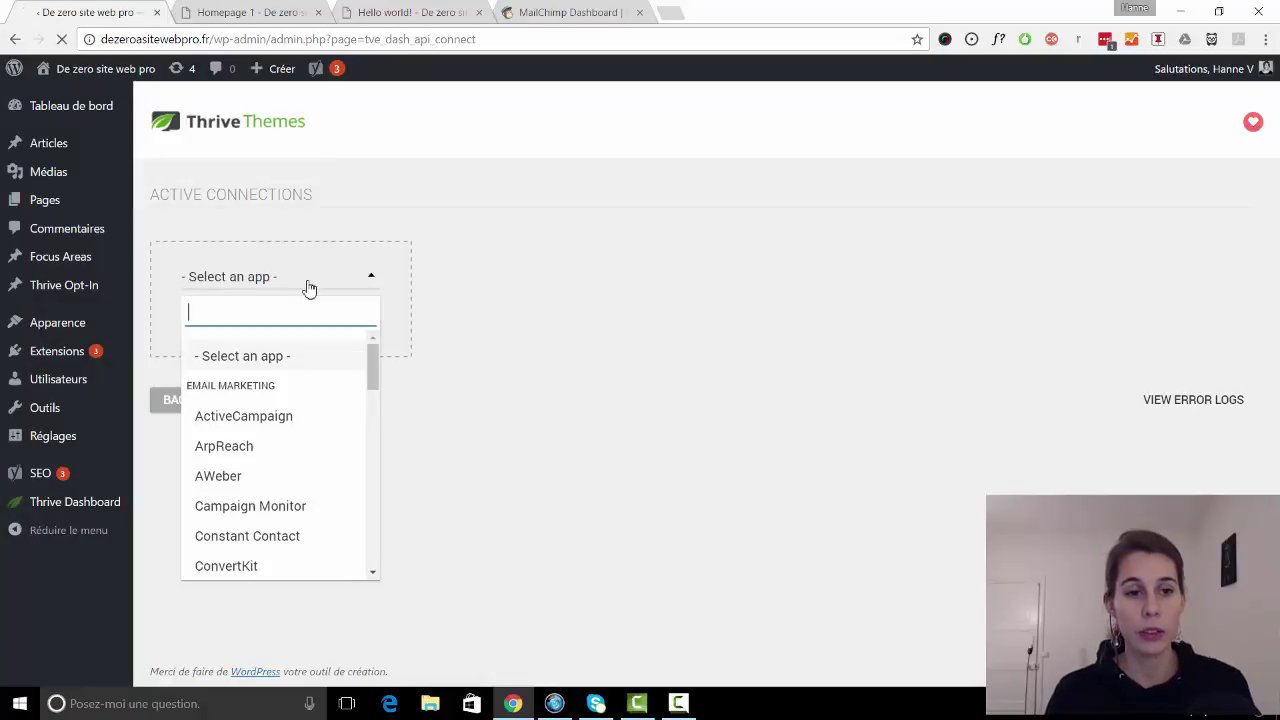
{"action": "type", "text": "m"}
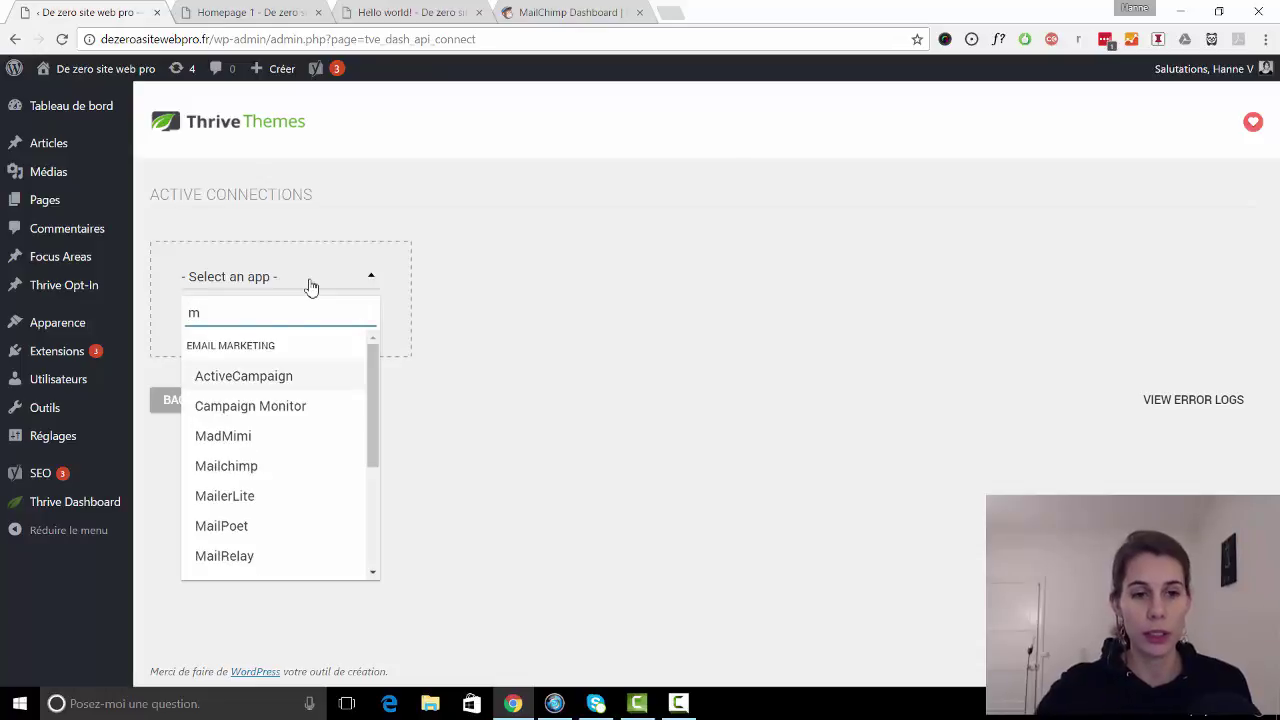
{"action": "left_click", "coordinate": [252, 468]}
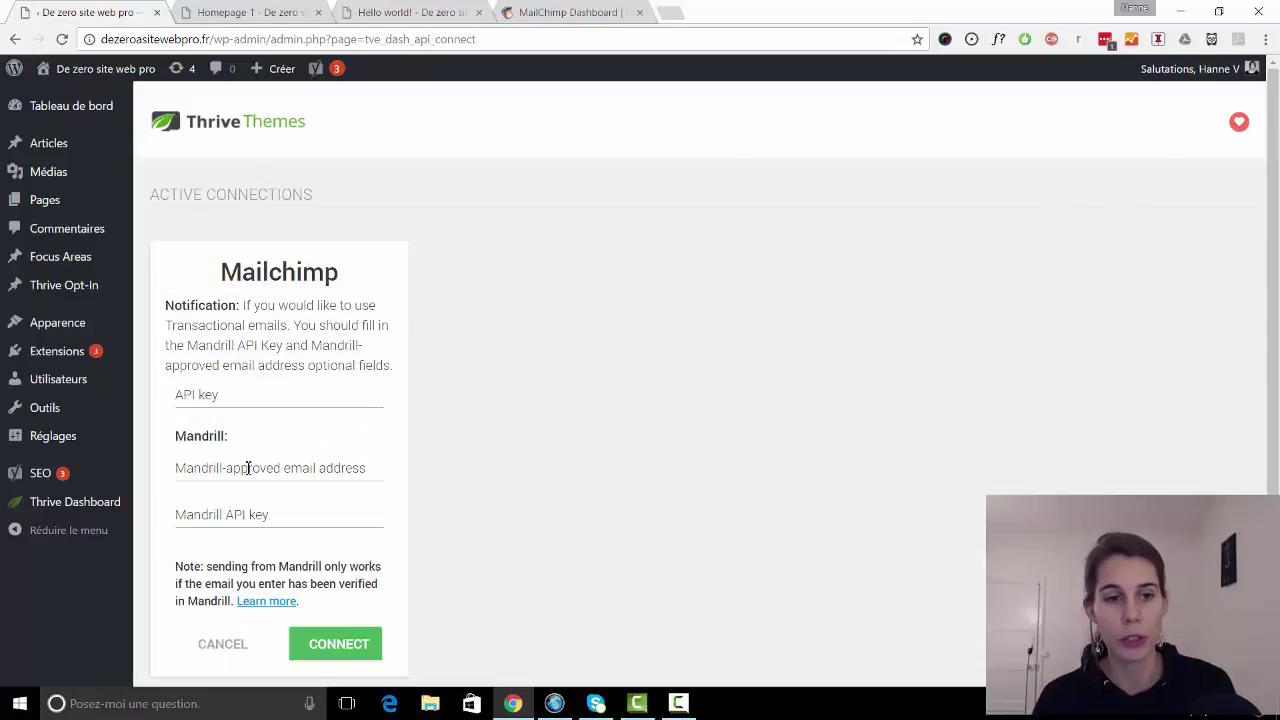
{"action": "left_click", "coordinate": [250, 400]}
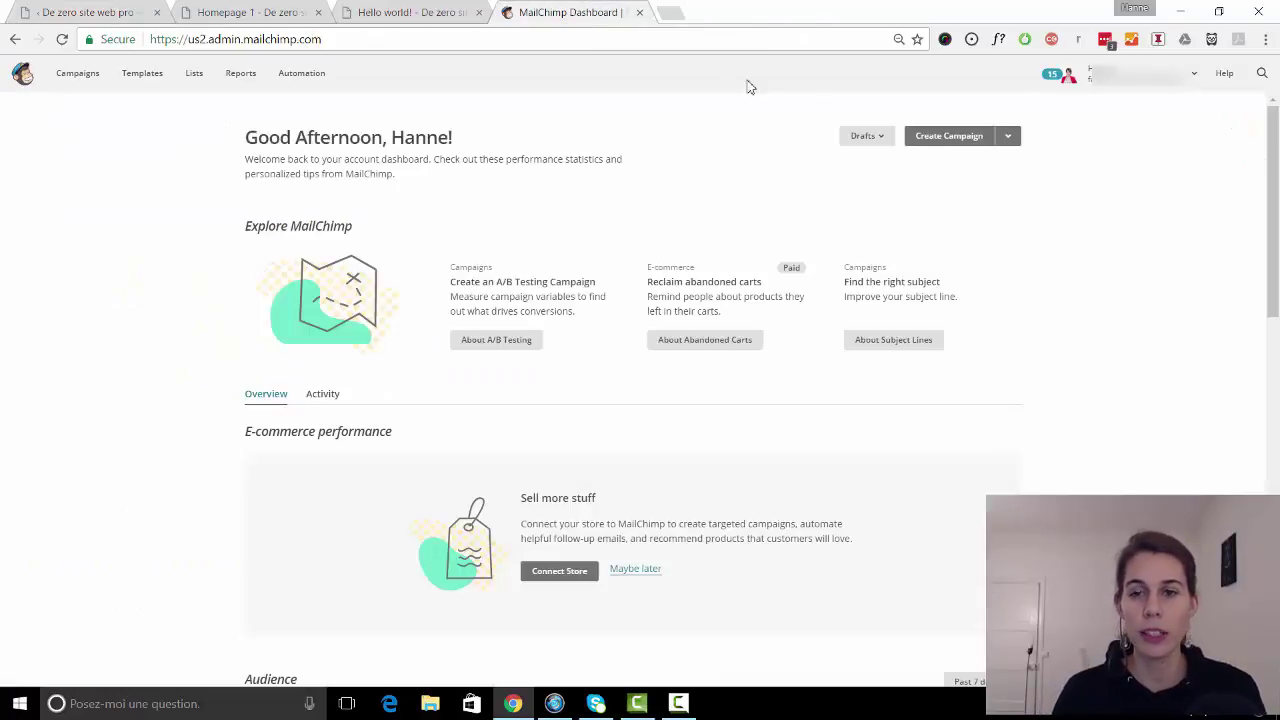
Step: In the MailChimp account's API keys page, create a new API key
{"action": "left_click", "coordinate": [1130, 80]}
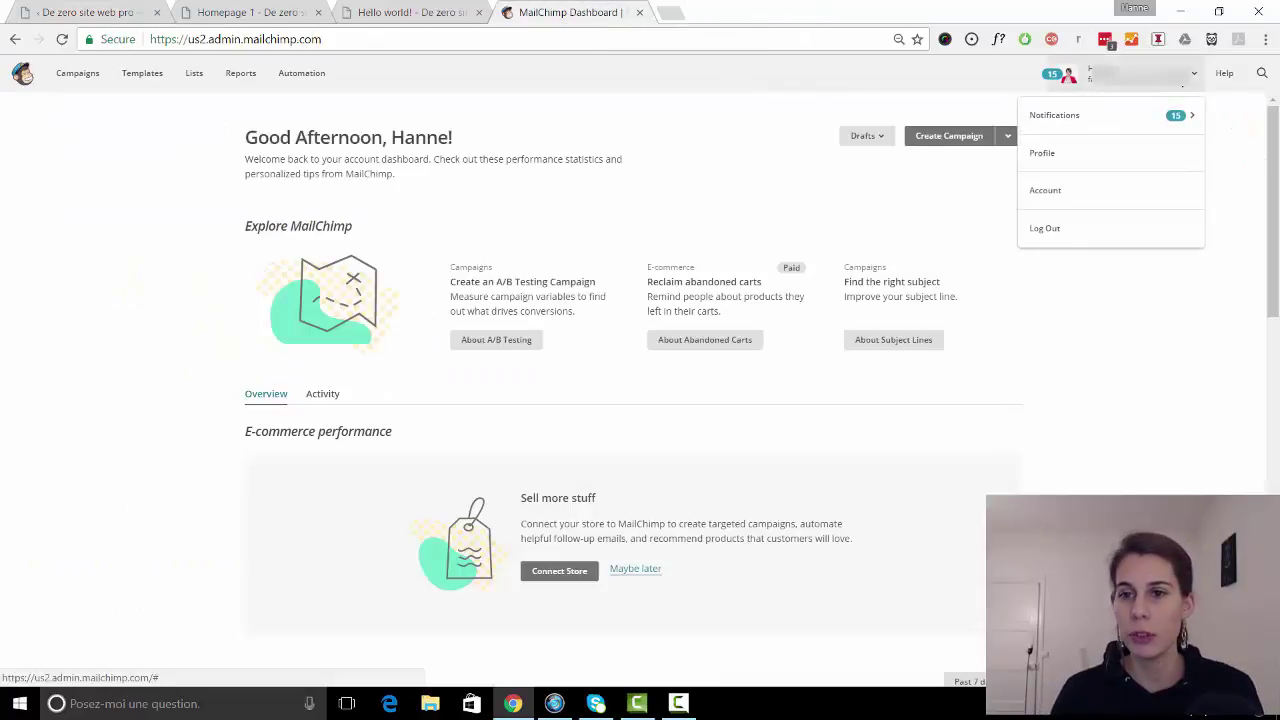
{"action": "left_click", "coordinate": [1086, 198]}
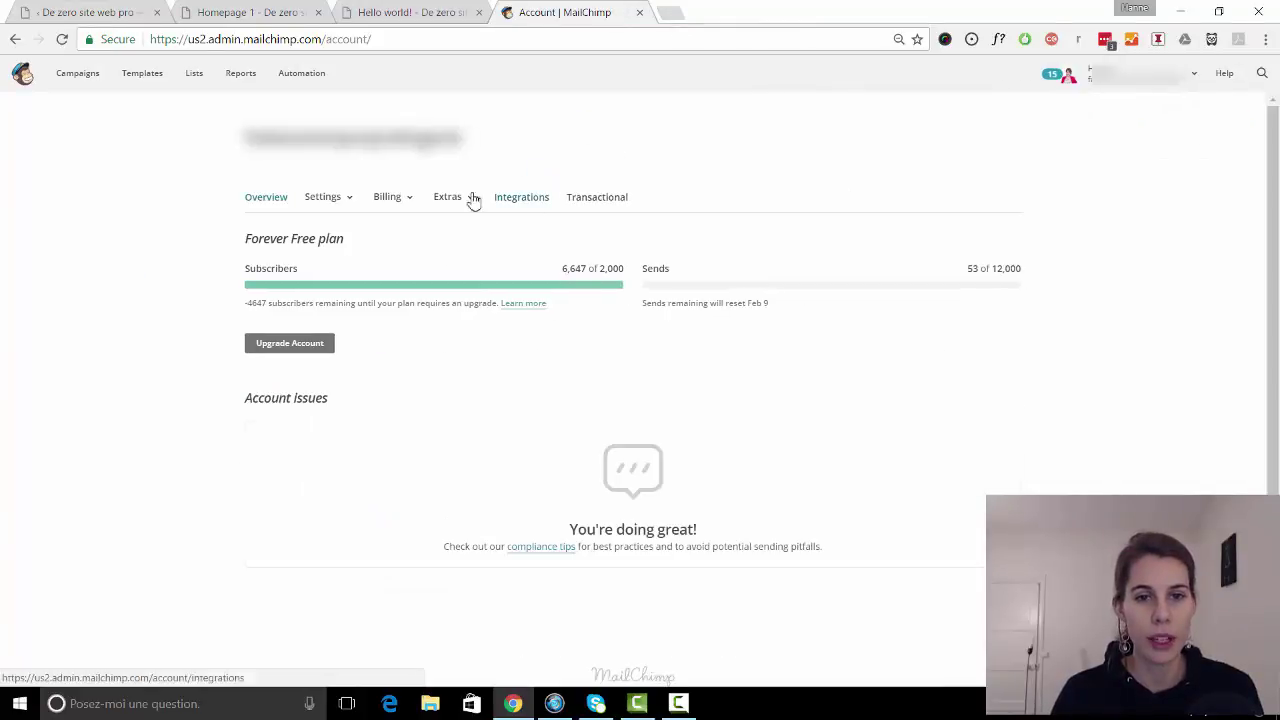
{"action": "left_click", "coordinate": [467, 200]}
{"action": "left_click", "coordinate": [455, 256]}
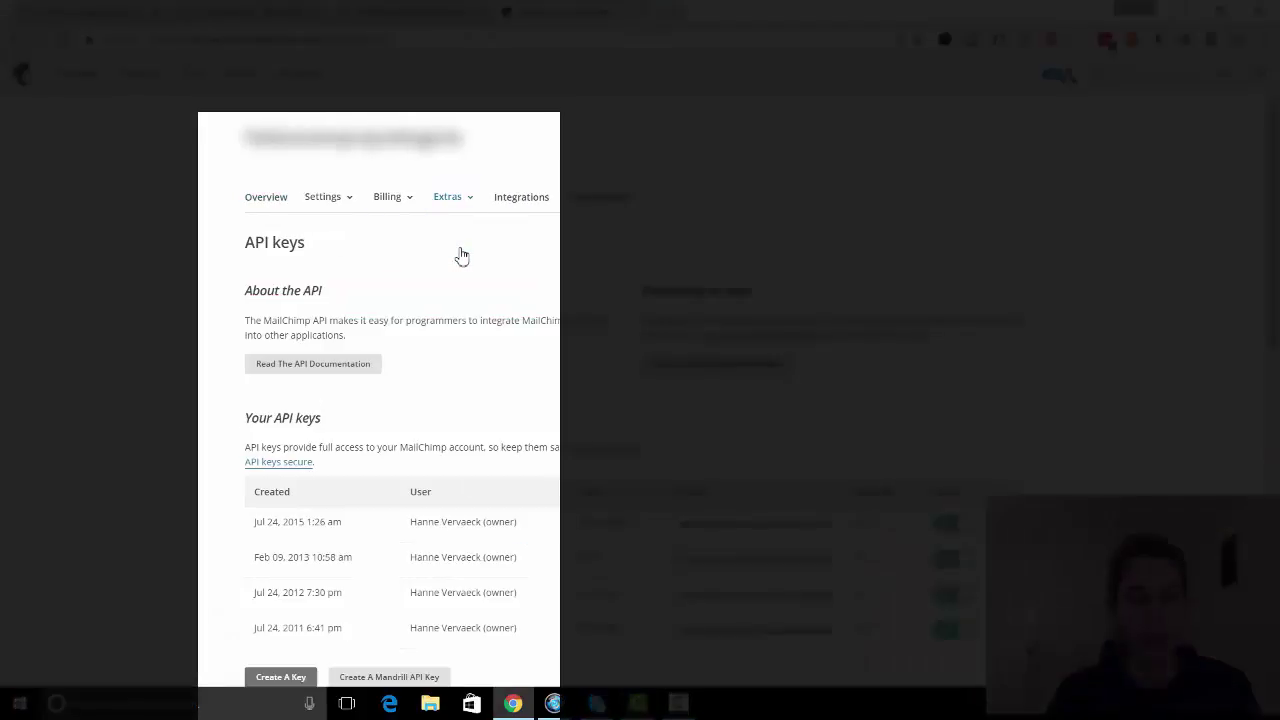
{"action": "scroll", "coordinate": [463, 254], "scroll_direction": "down", "scroll_amount": 3}
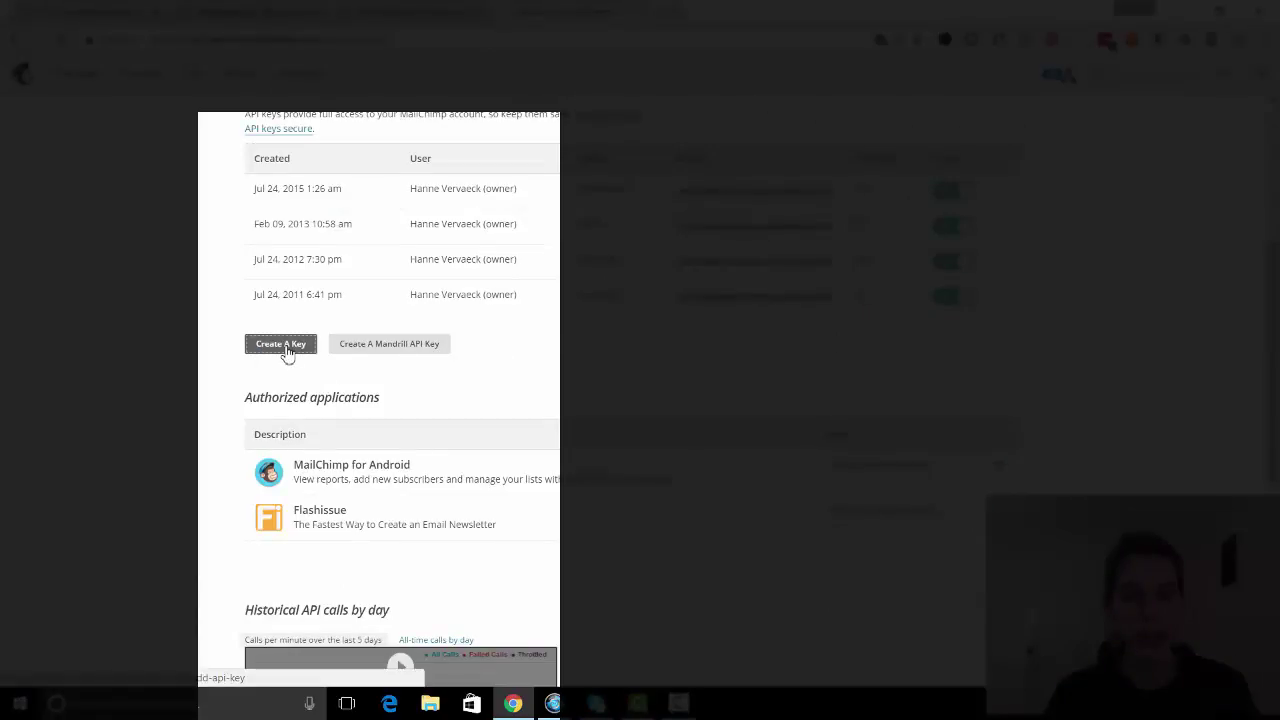
{"action": "left_click", "coordinate": [284, 345]}
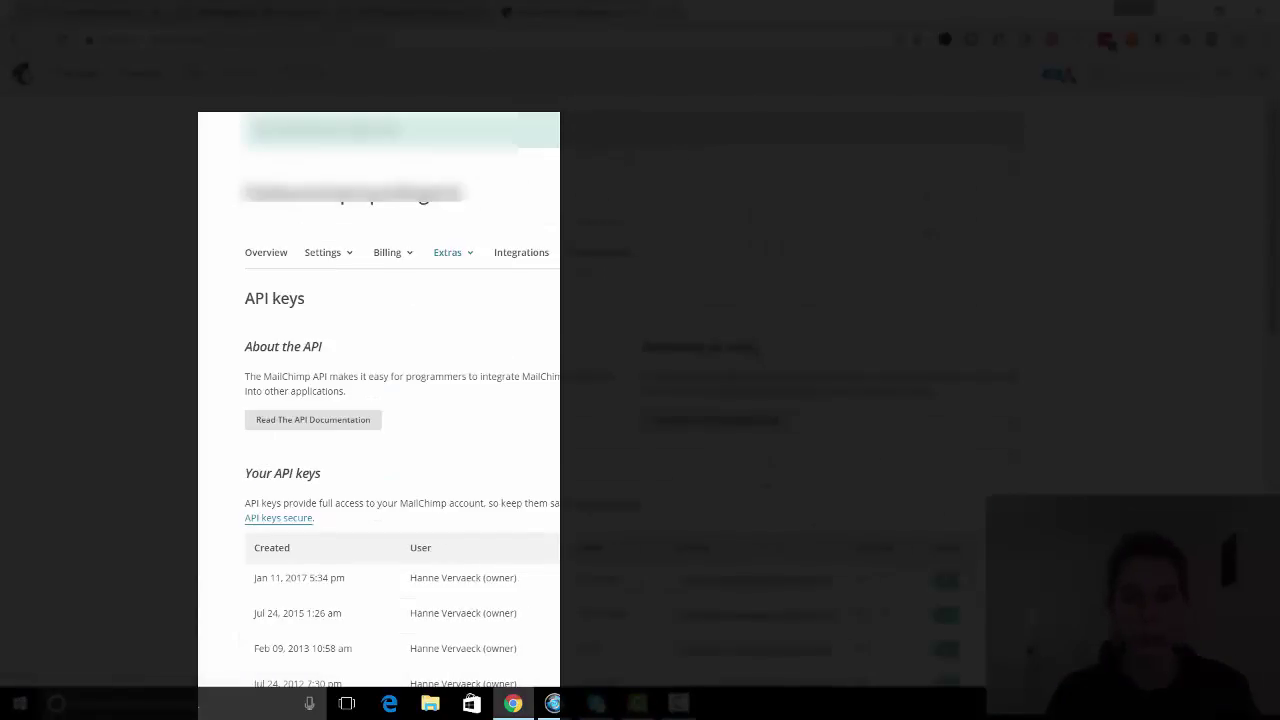
Step: Copy the new MailChimp API key, paste it into the API key field in WordPress and connect, leaving the Mandrill fields empty
{"action": "scroll", "coordinate": [400, 400], "scroll_direction": "down", "scroll_amount": 4}
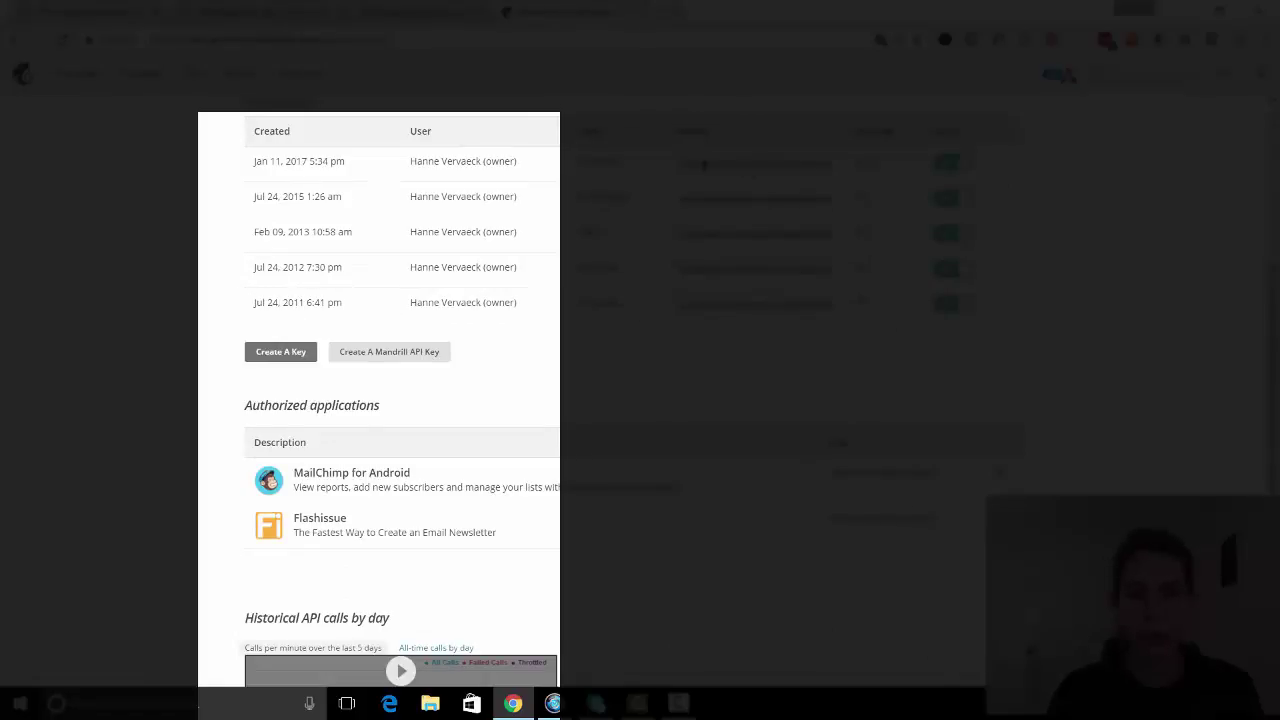
{"action": "double_click", "coordinate": [743, 168]}
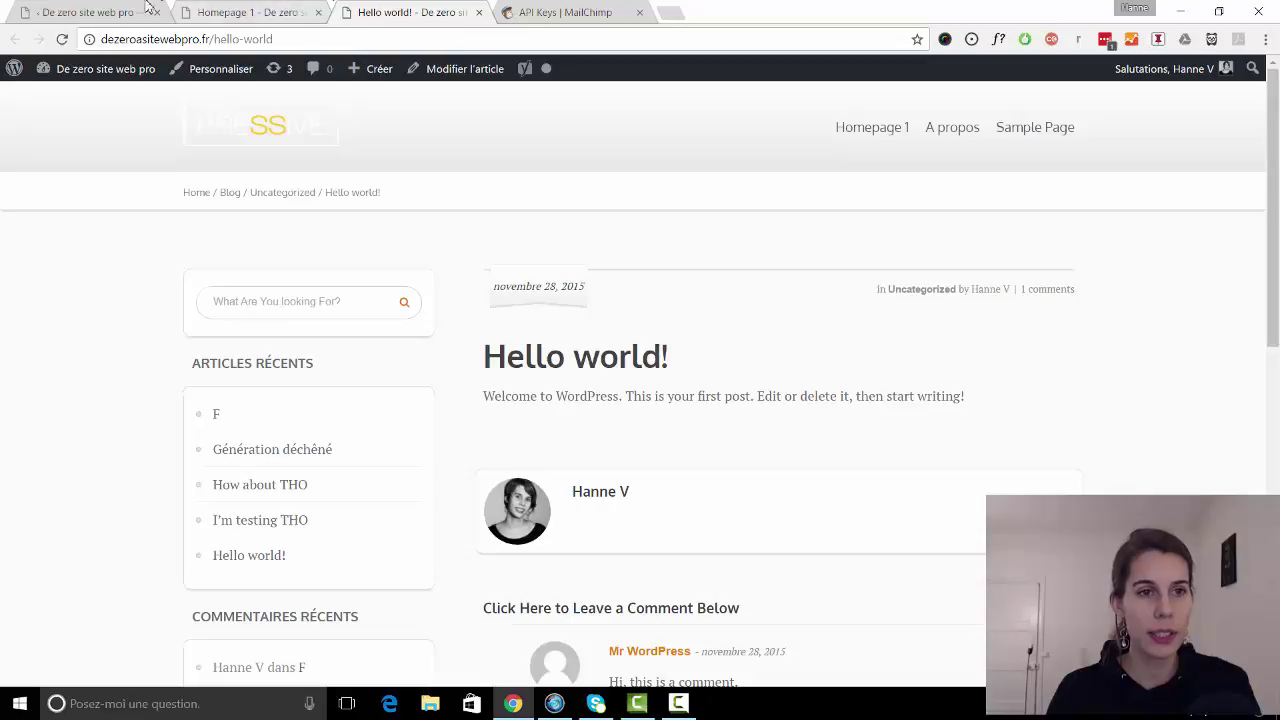
{"action": "left_click", "coordinate": [97, 18]}
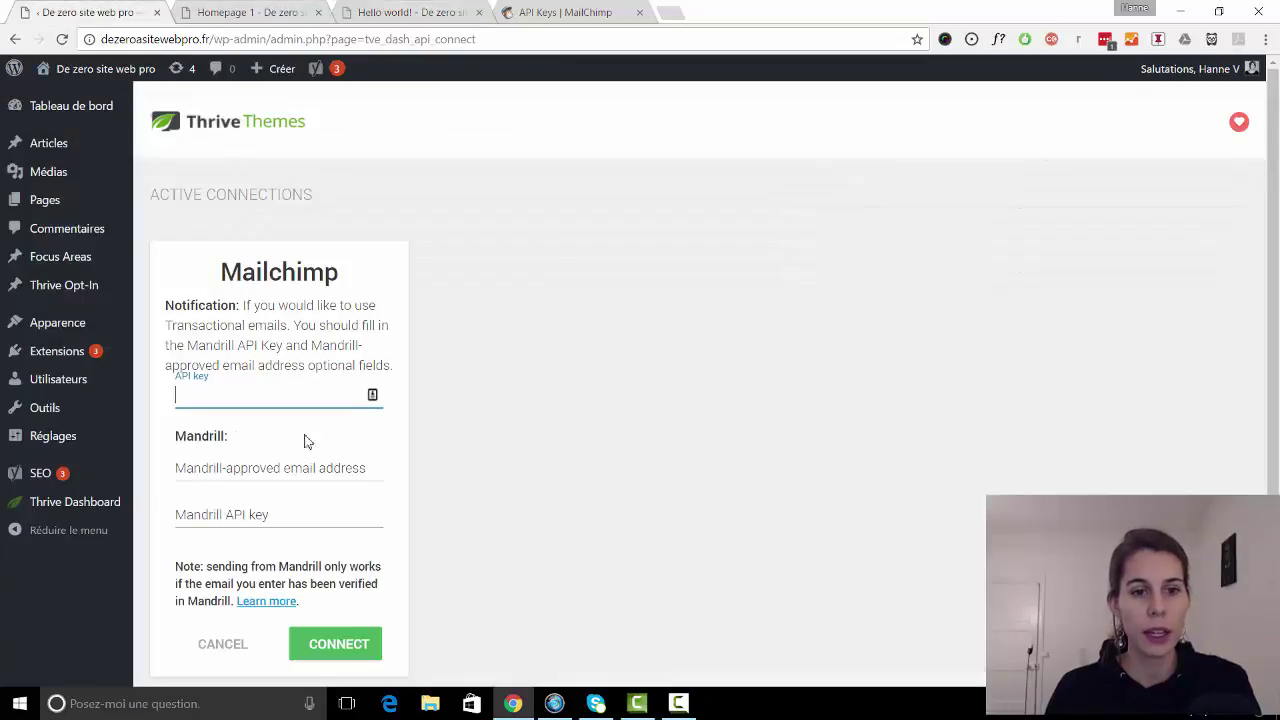
{"action": "key", "text": "ctrl+v"}
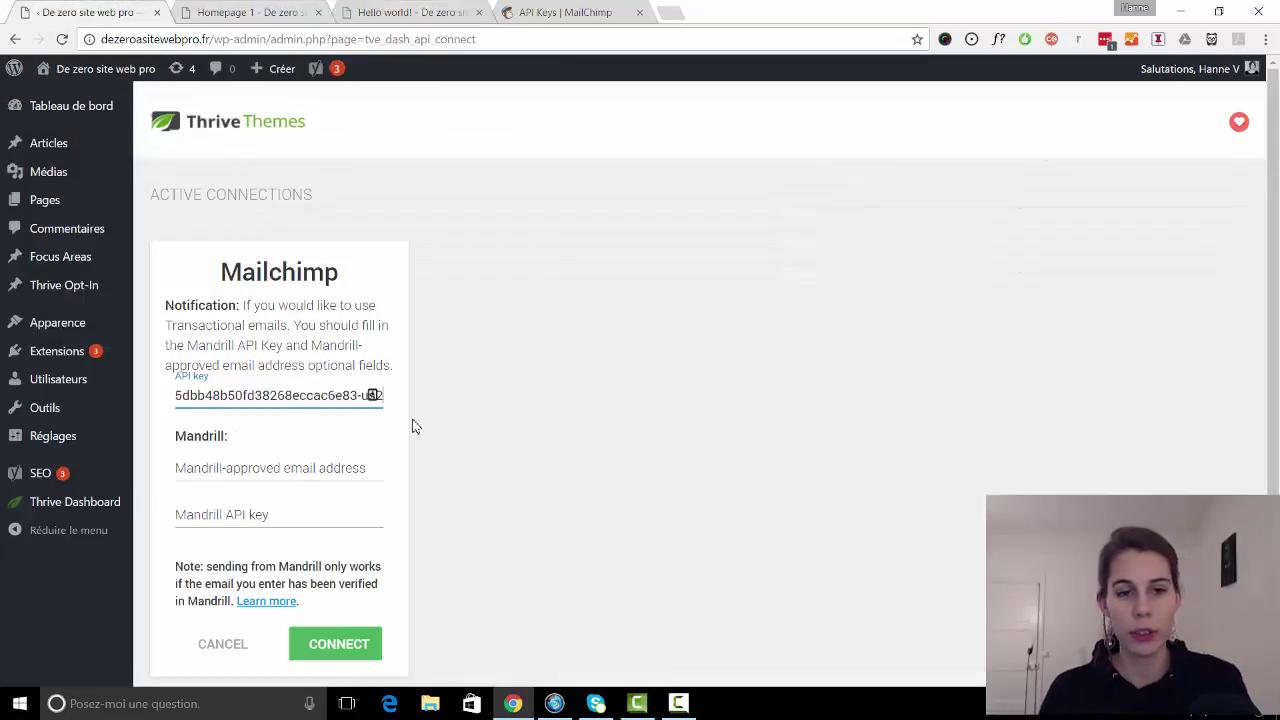
{"action": "left_click", "coordinate": [505, 428]}
{"action": "scroll", "coordinate": [505, 427], "scroll_direction": "down", "scroll_amount": 2}
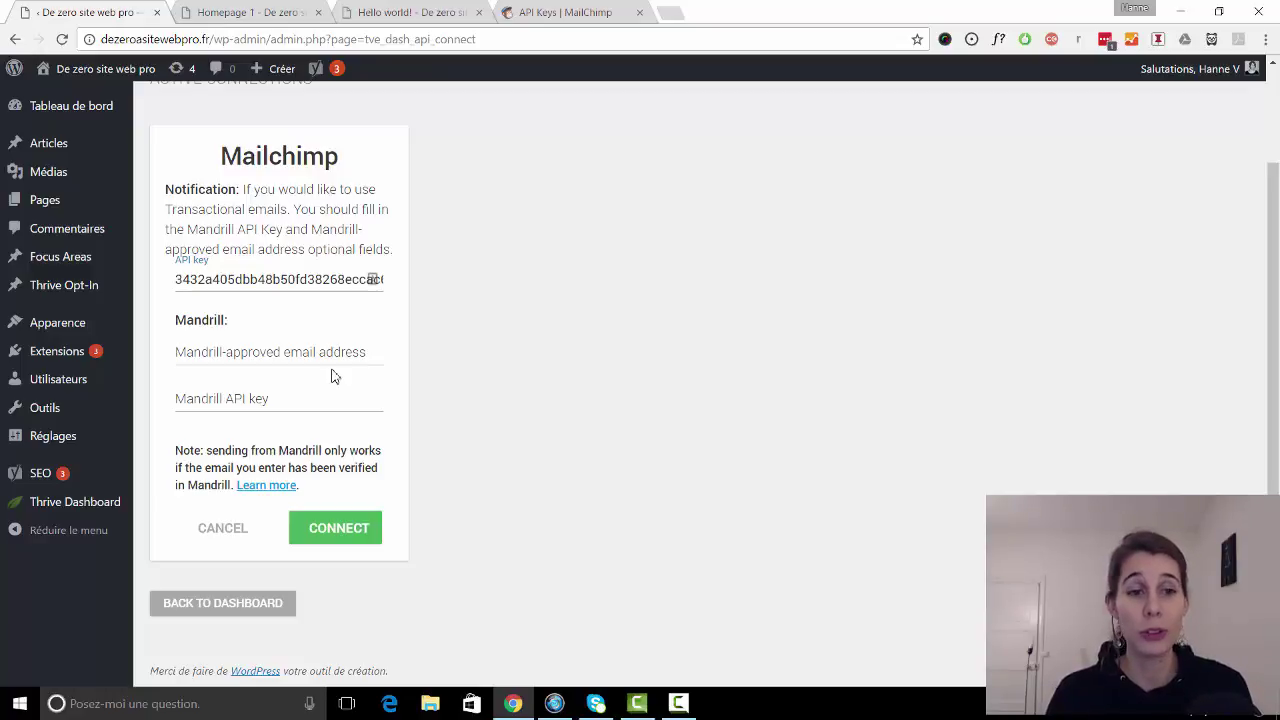
{"action": "left_click", "coordinate": [338, 538]}
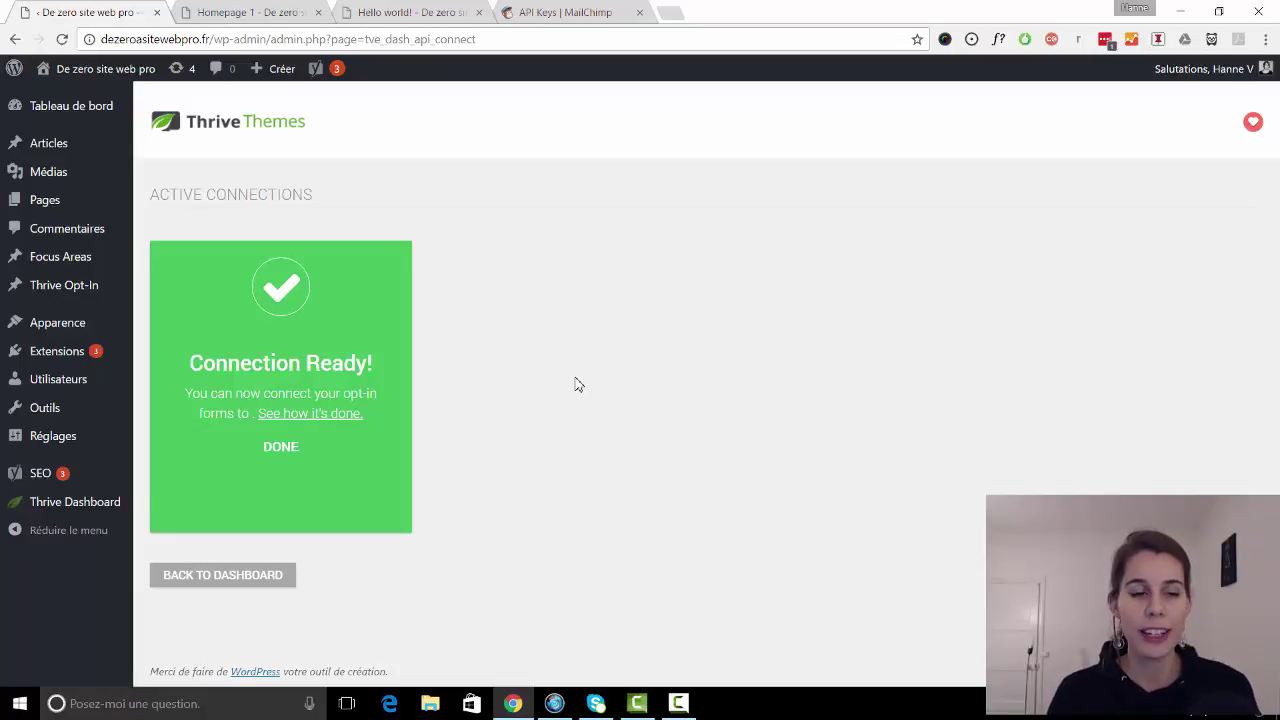
Step: Return to the Thrive Leads dashboard and review the Lead Groups, Lead Shortcodes and ThriveBoxes sections
{"action": "mouse_move", "coordinate": [80, 512]}
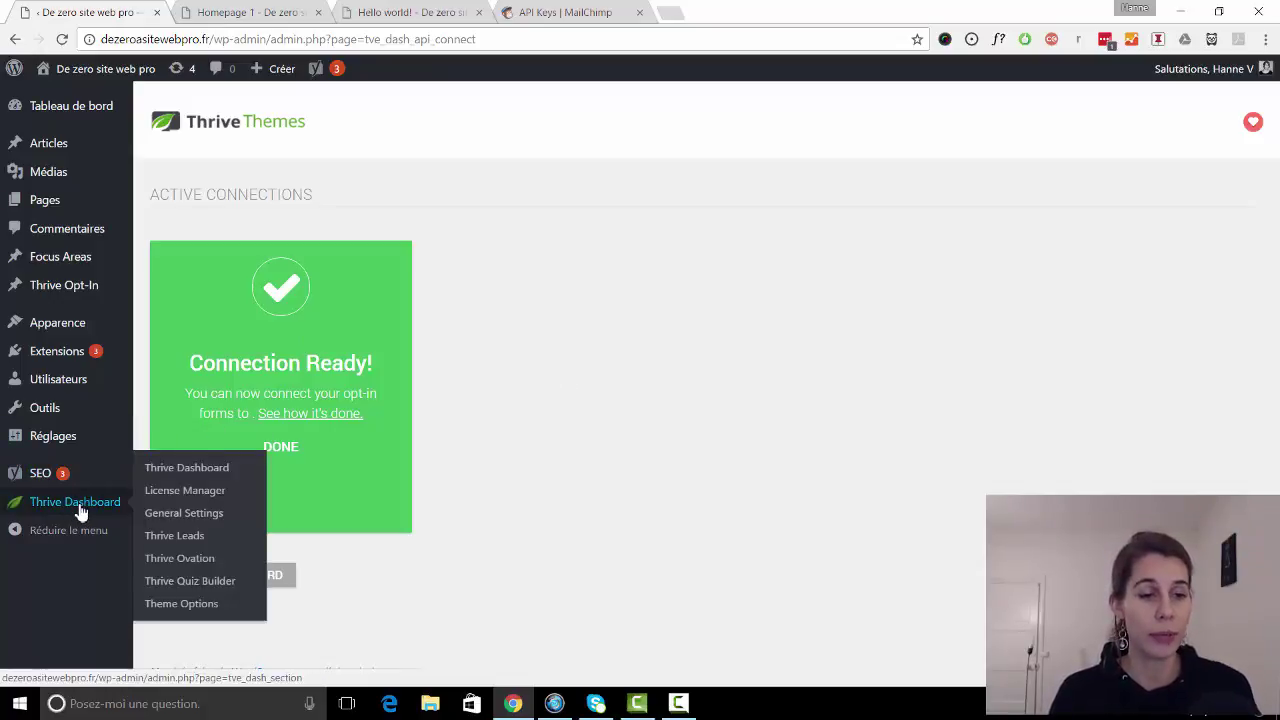
{"action": "left_click", "coordinate": [180, 557]}
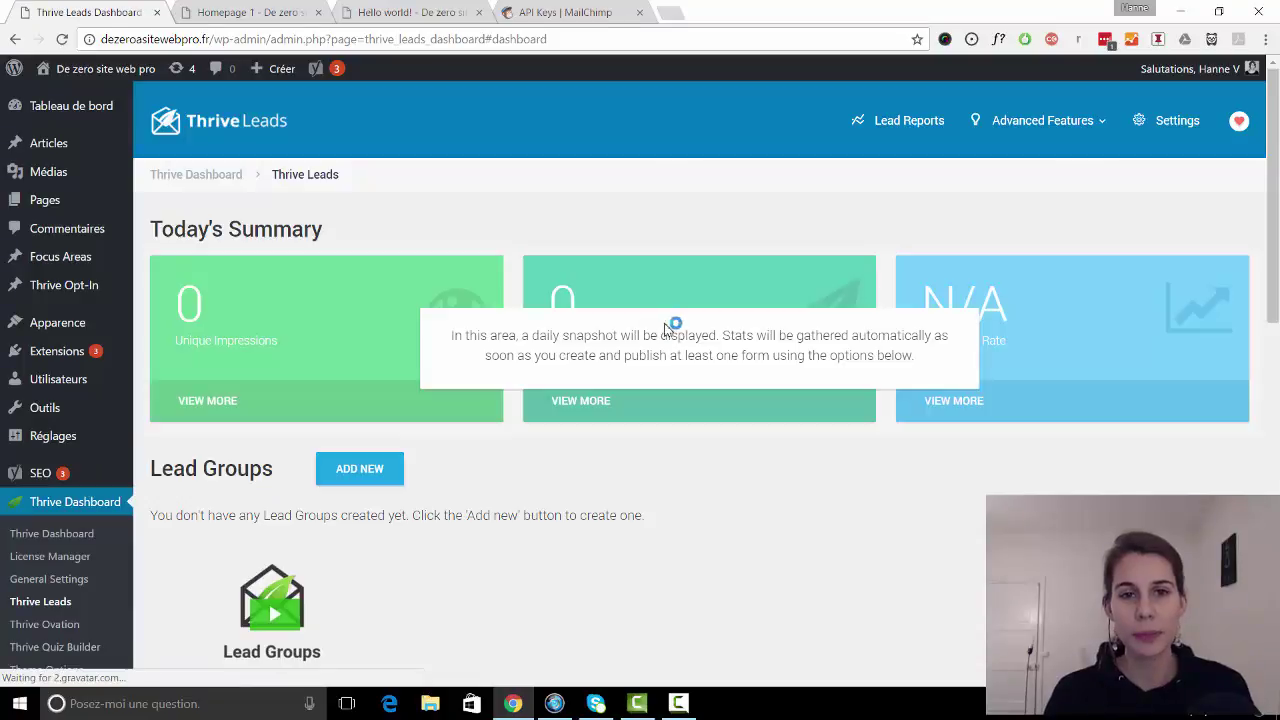
{"action": "scroll", "coordinate": [672, 325], "scroll_direction": "down", "scroll_amount": 3}
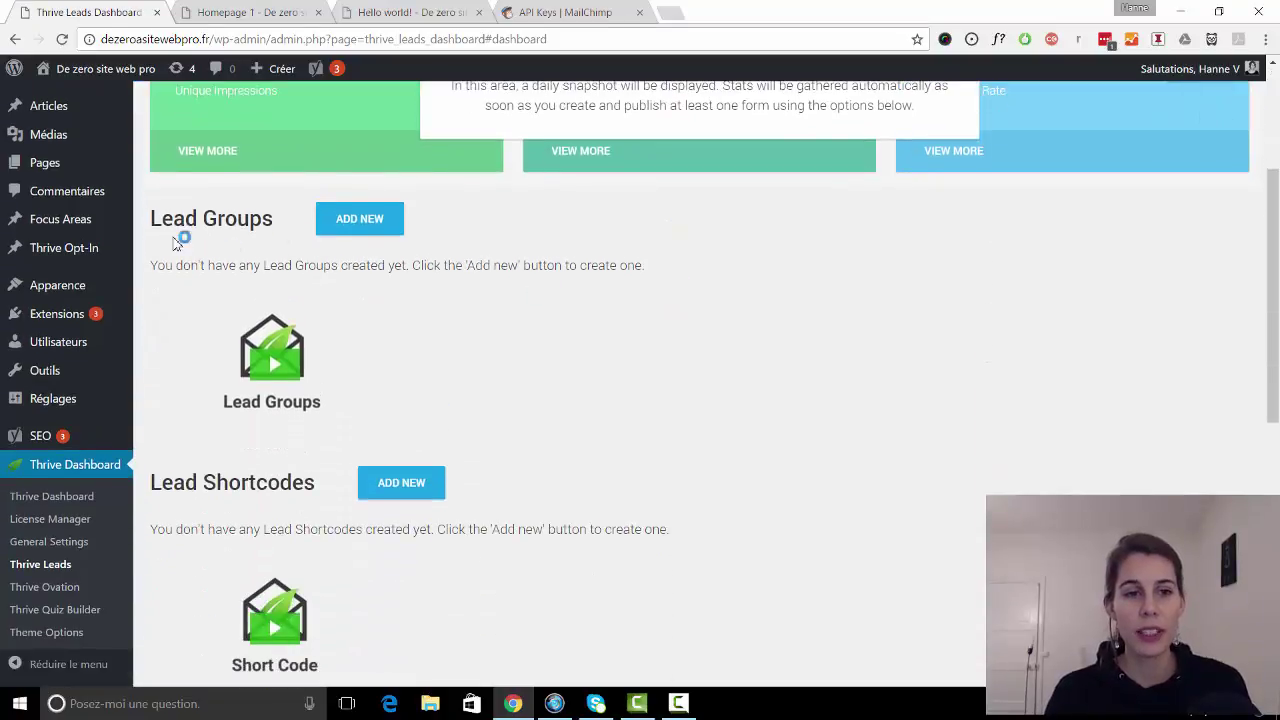
{"action": "scroll", "coordinate": [729, 386], "scroll_direction": "down", "scroll_amount": 1}
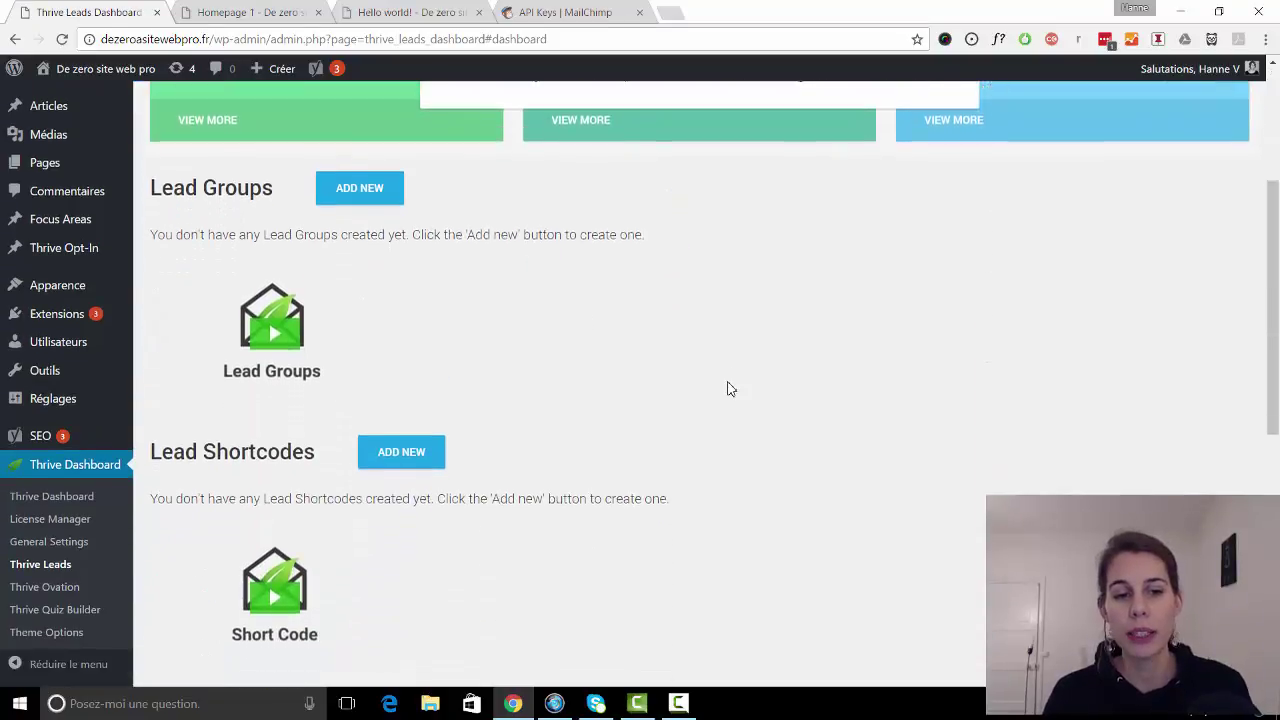
{"action": "scroll", "coordinate": [409, 409], "scroll_direction": "down", "scroll_amount": 2}
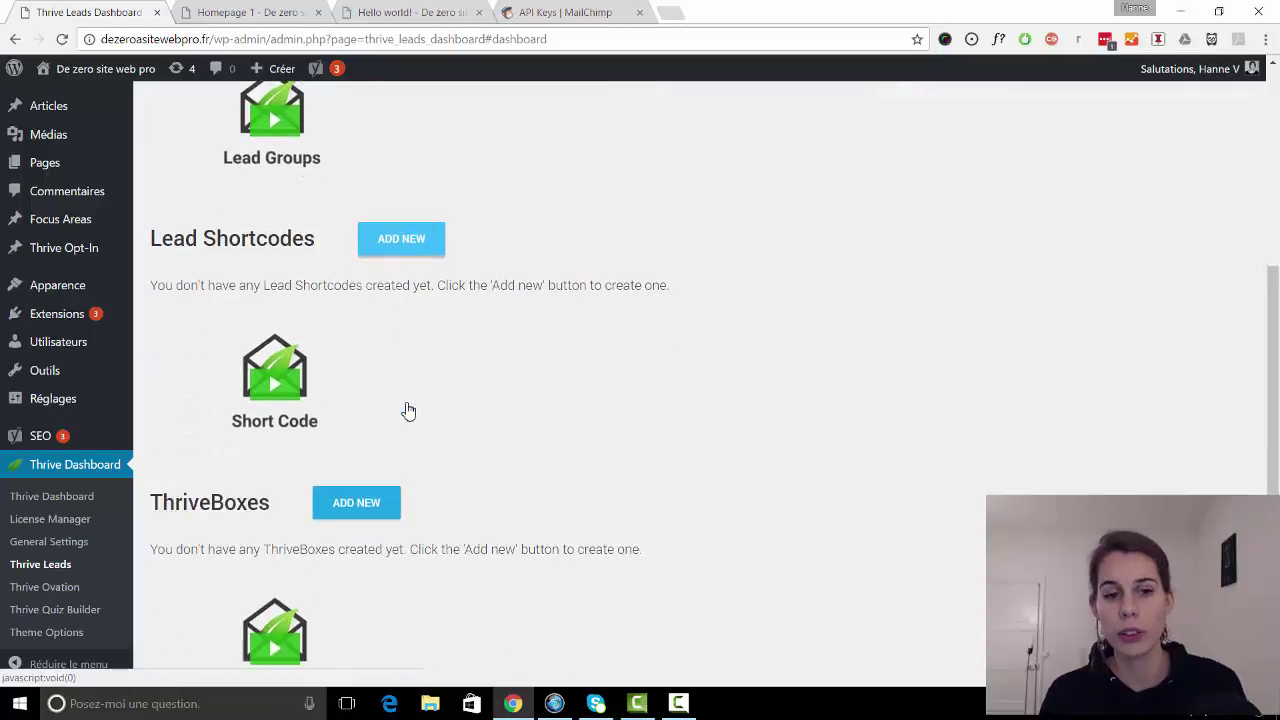
{"action": "scroll", "coordinate": [606, 457], "scroll_direction": "up", "scroll_amount": 5}
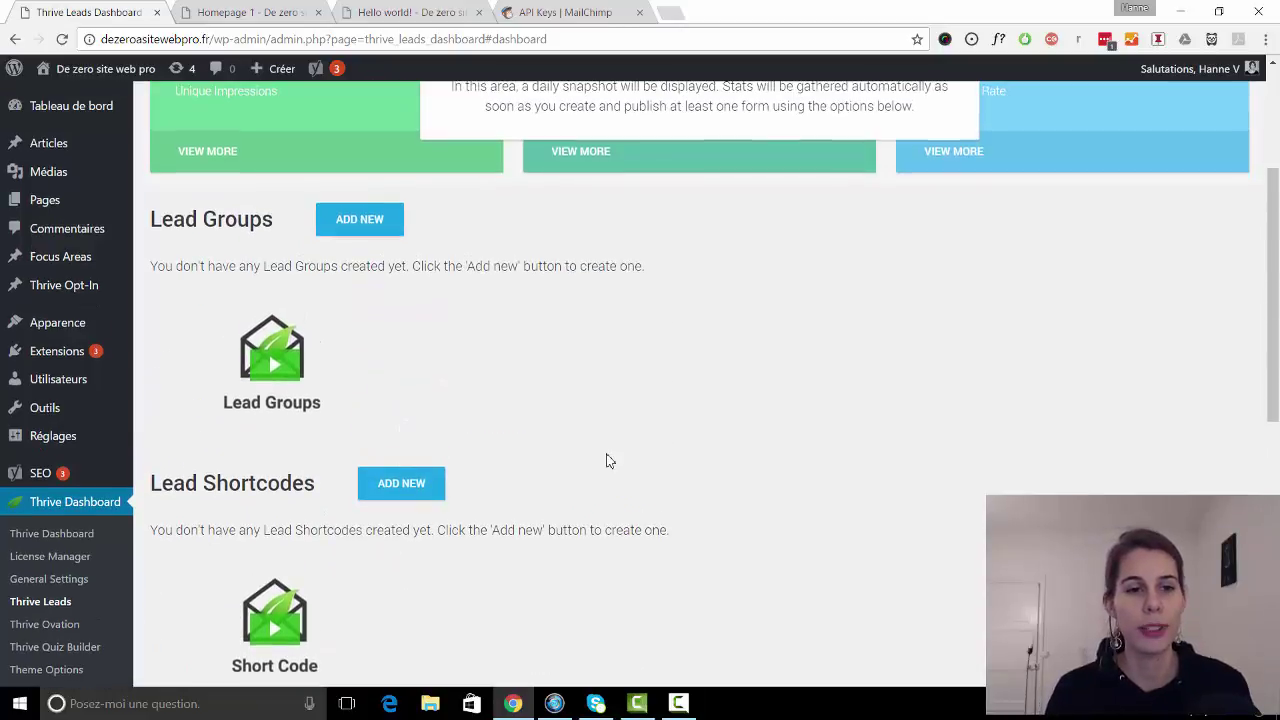
Step: Create a new lead group named "guide 1"
{"action": "scroll", "coordinate": [606, 460], "scroll_direction": "down", "scroll_amount": 2}
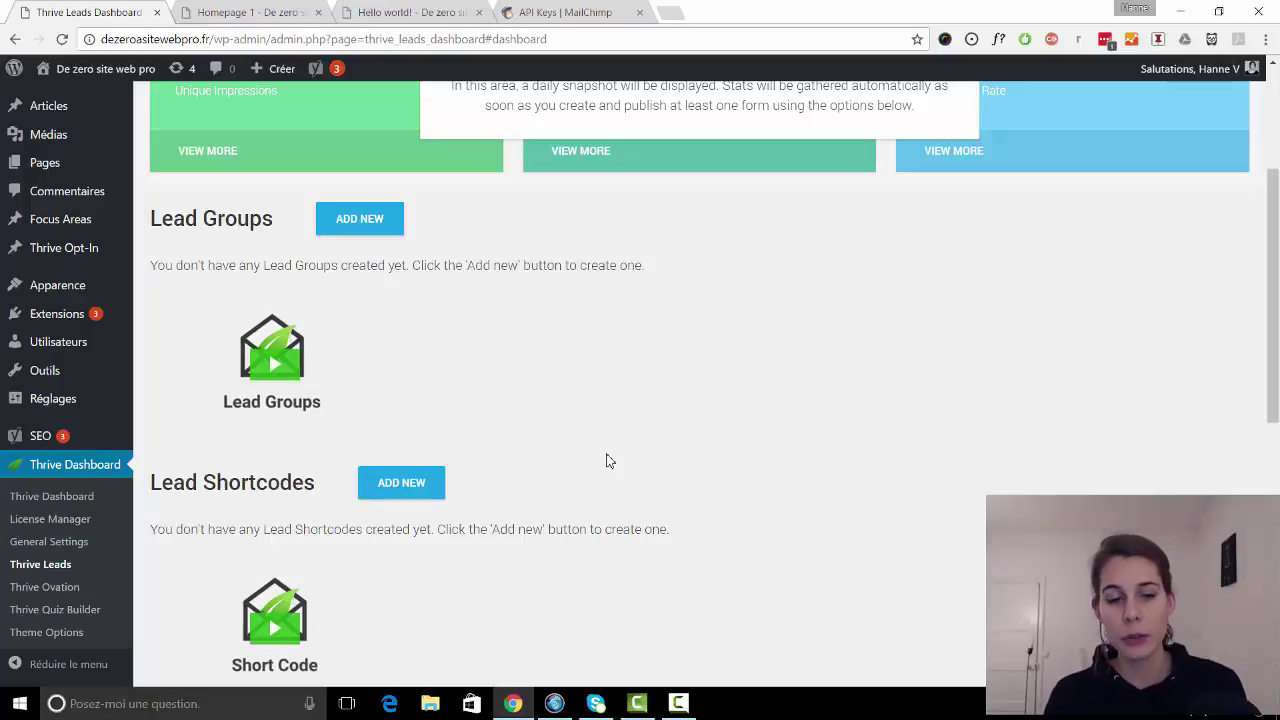
{"action": "scroll", "coordinate": [609, 460], "scroll_direction": "down", "scroll_amount": 2}
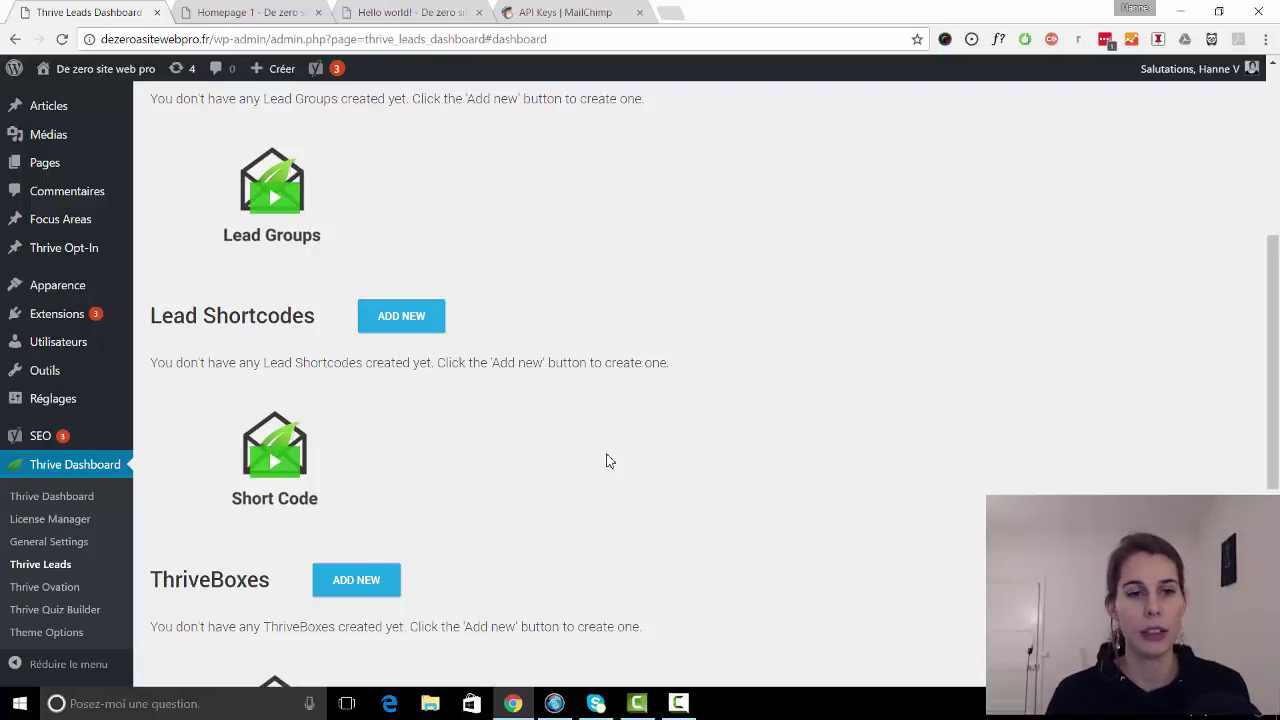
{"action": "scroll", "coordinate": [606, 460], "scroll_direction": "up", "scroll_amount": 3}
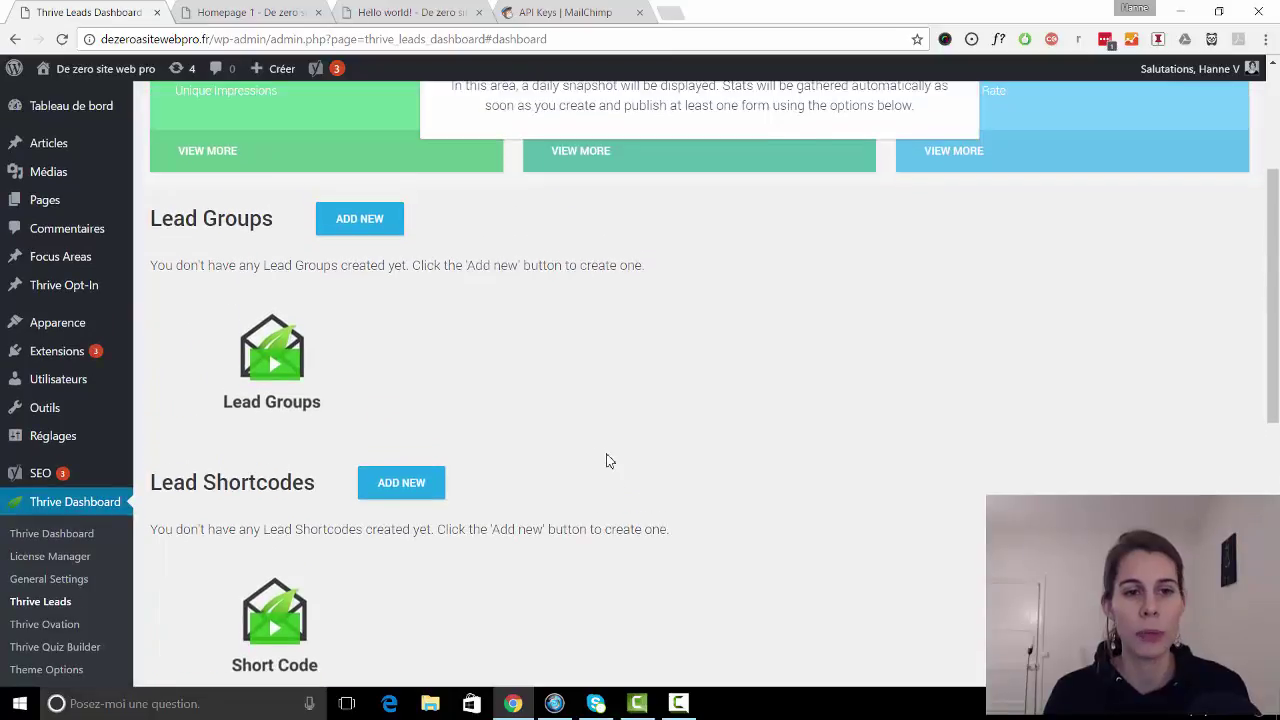
{"action": "scroll", "coordinate": [606, 460], "scroll_direction": "down", "scroll_amount": 1}
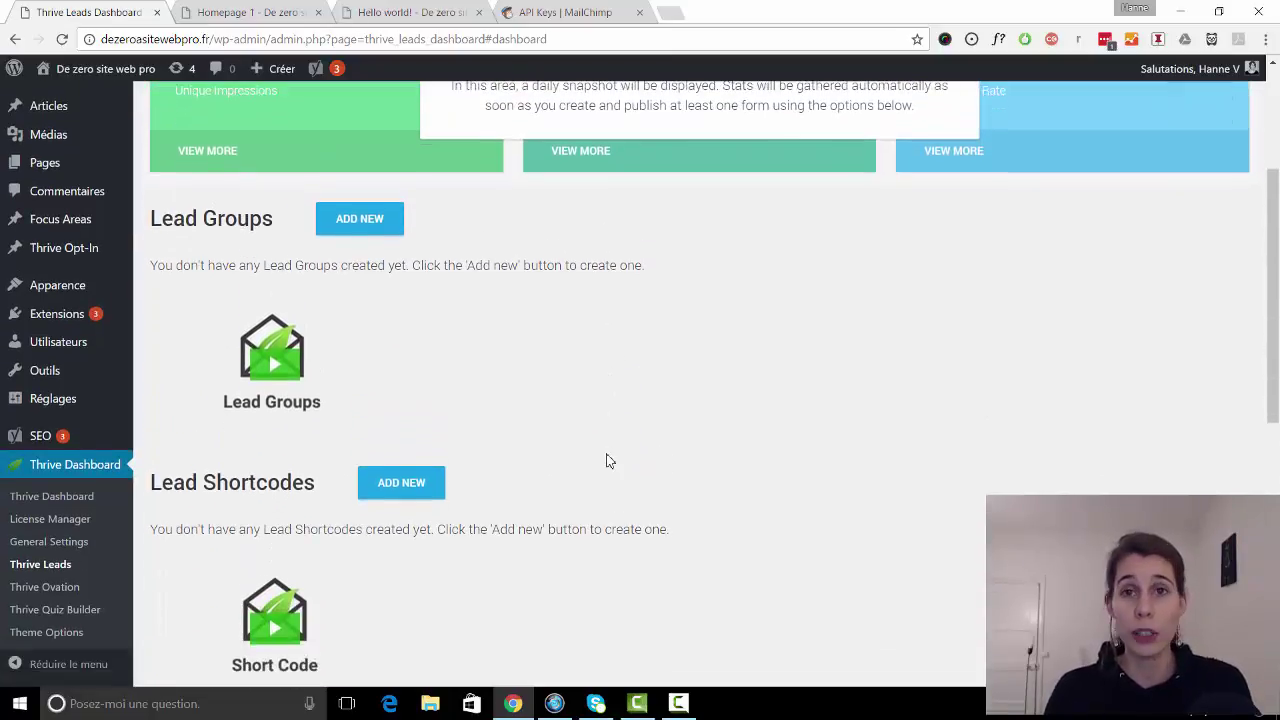
{"action": "left_click", "coordinate": [360, 222]}
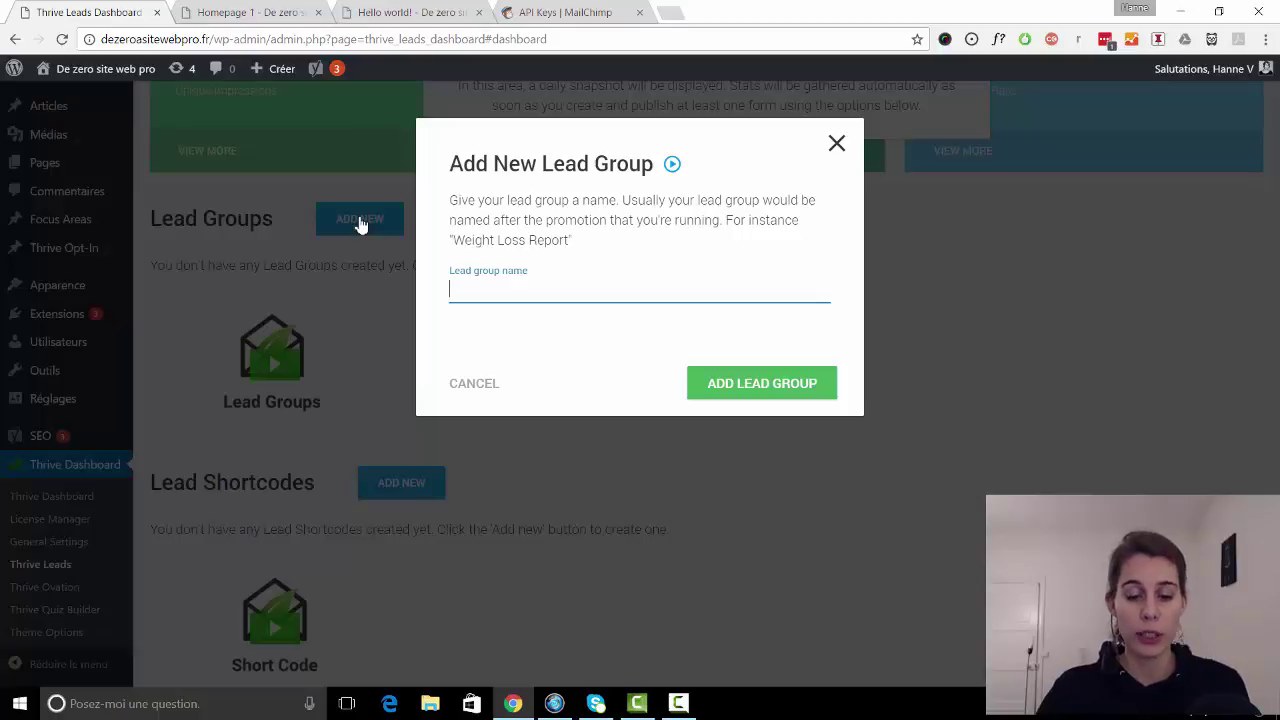
{"action": "type", "text": "guide"}
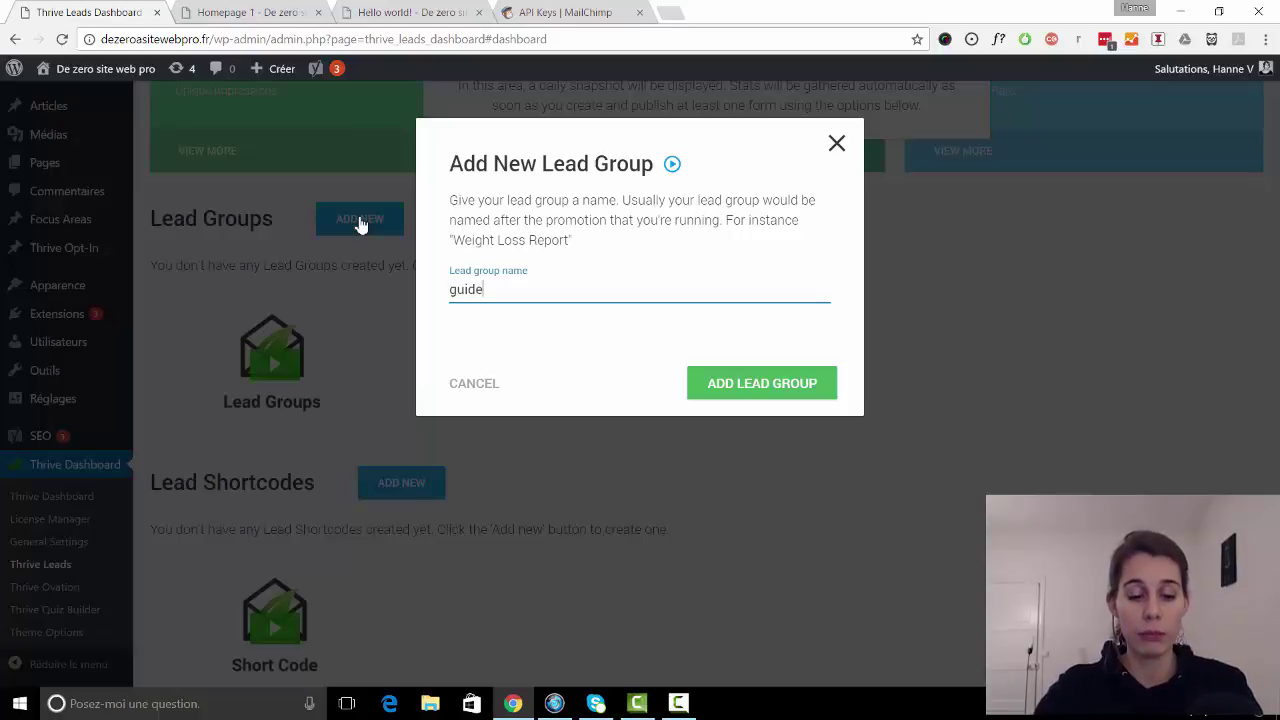
{"action": "type", "text": " 1"}
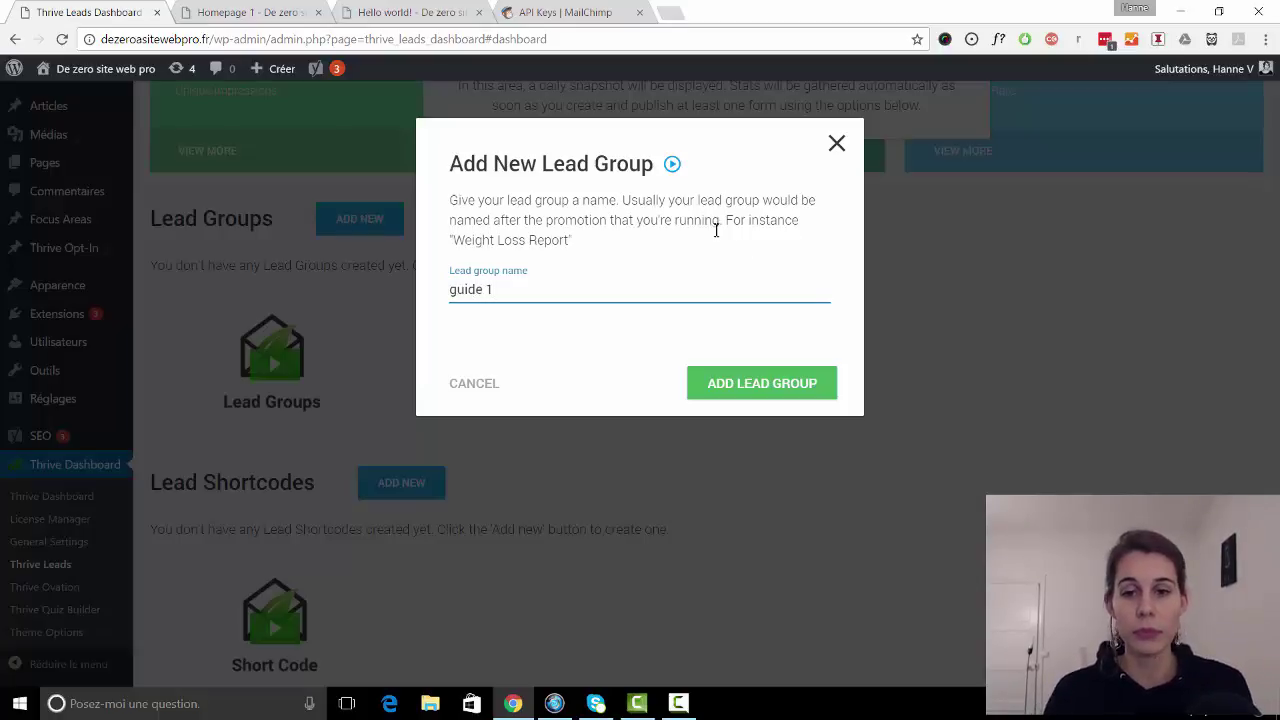
{"action": "left_click", "coordinate": [760, 384]}
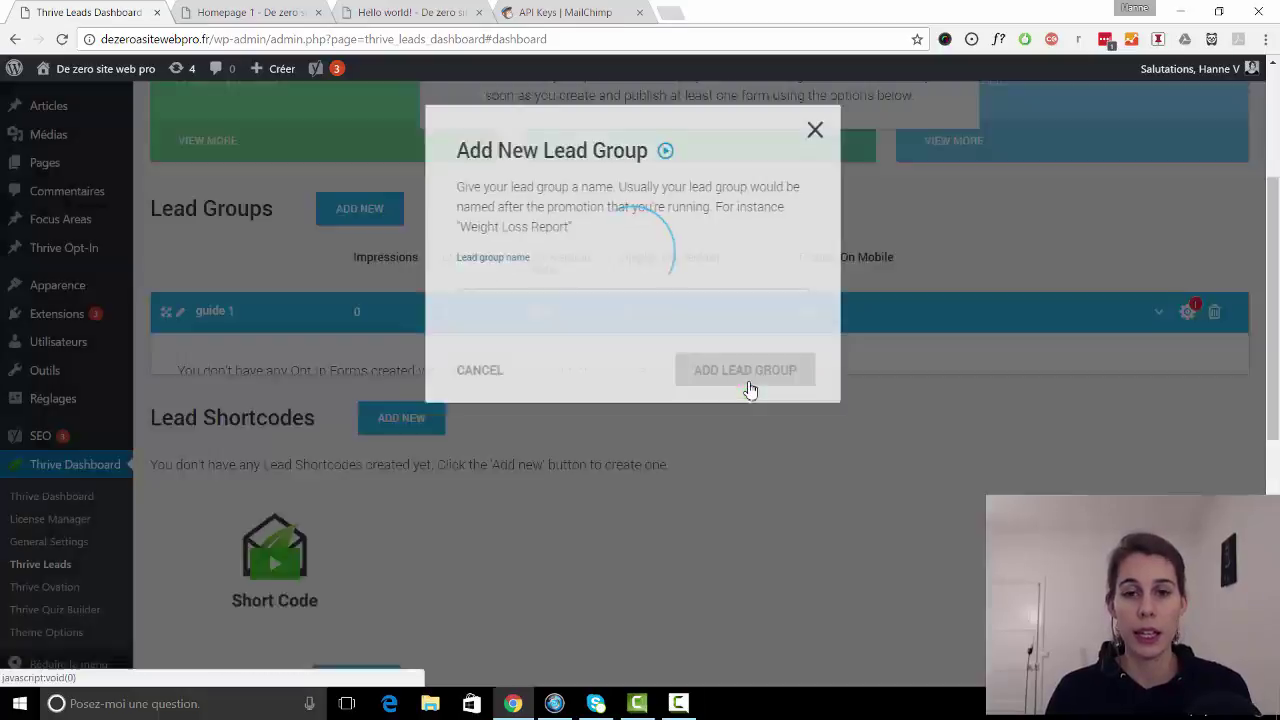
Step: Add a Lightbox as a new type of opt-in form in the "guide 1" lead group
{"action": "scroll", "coordinate": [750, 390], "scroll_direction": "down", "scroll_amount": 2}
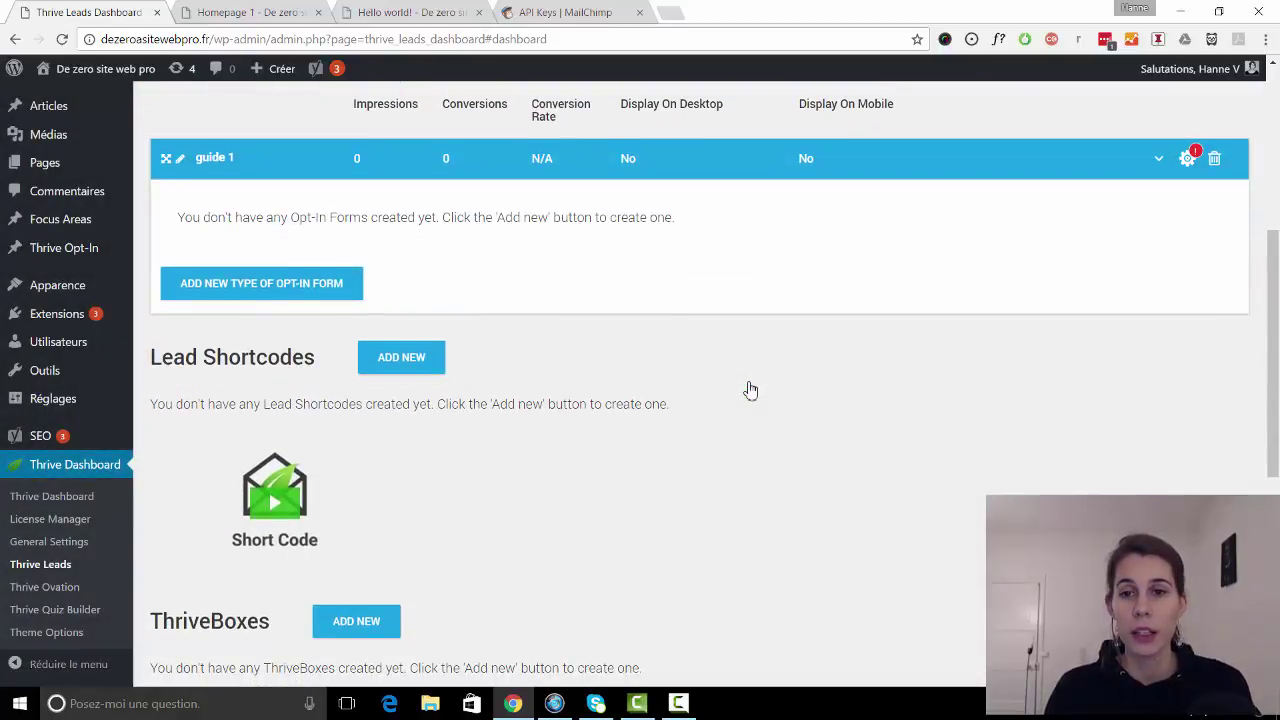
{"action": "left_click", "coordinate": [320, 285]}
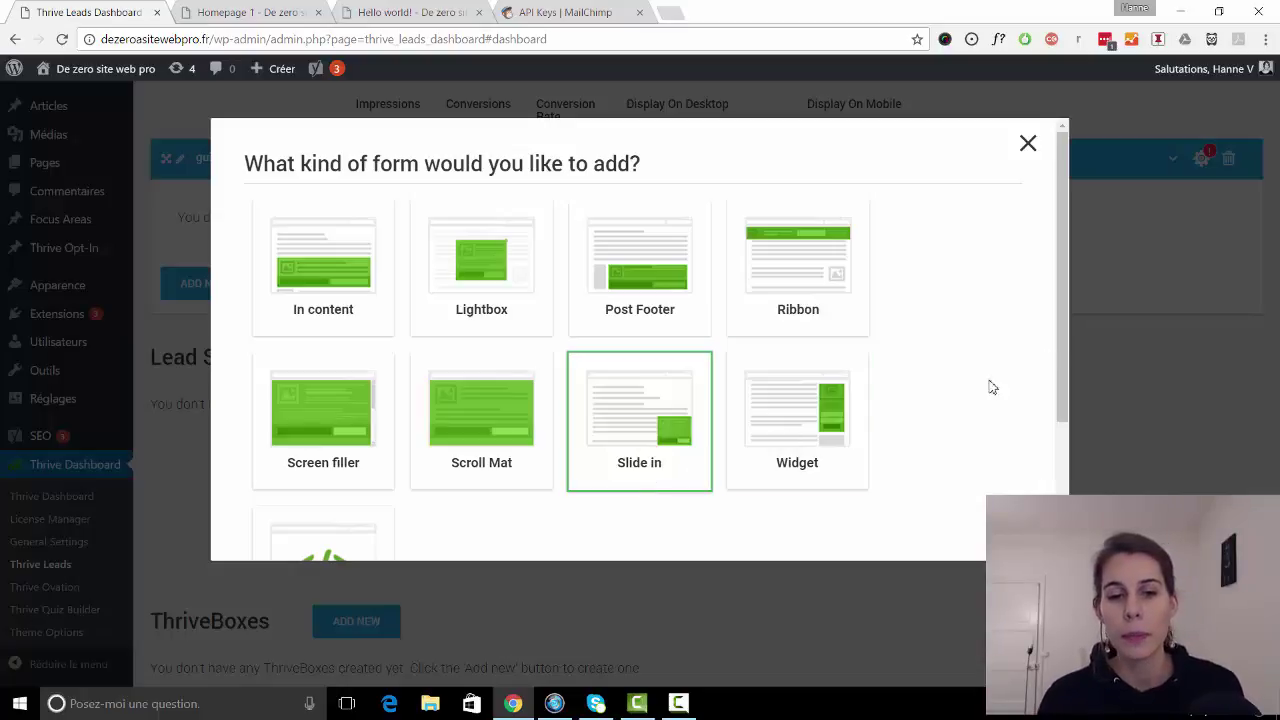
{"action": "scroll", "coordinate": [946, 371], "scroll_direction": "down", "scroll_amount": 3}
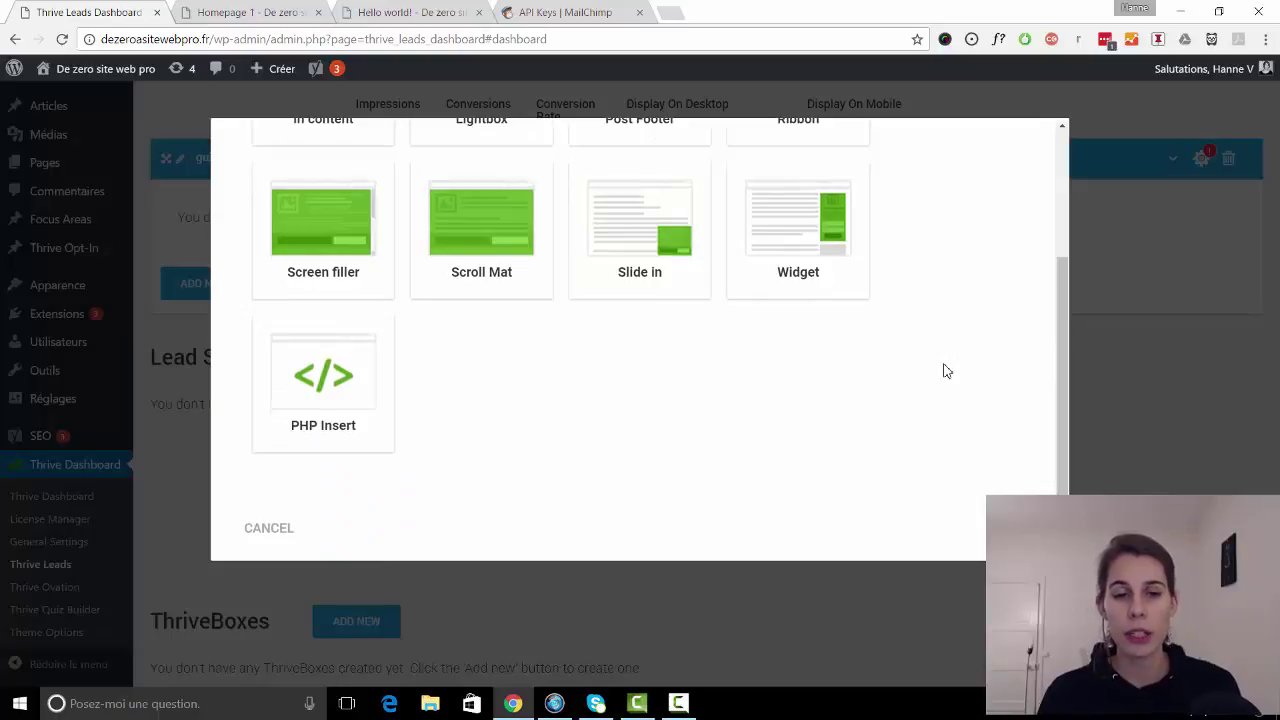
{"action": "scroll", "coordinate": [946, 371], "scroll_direction": "up", "scroll_amount": 3}
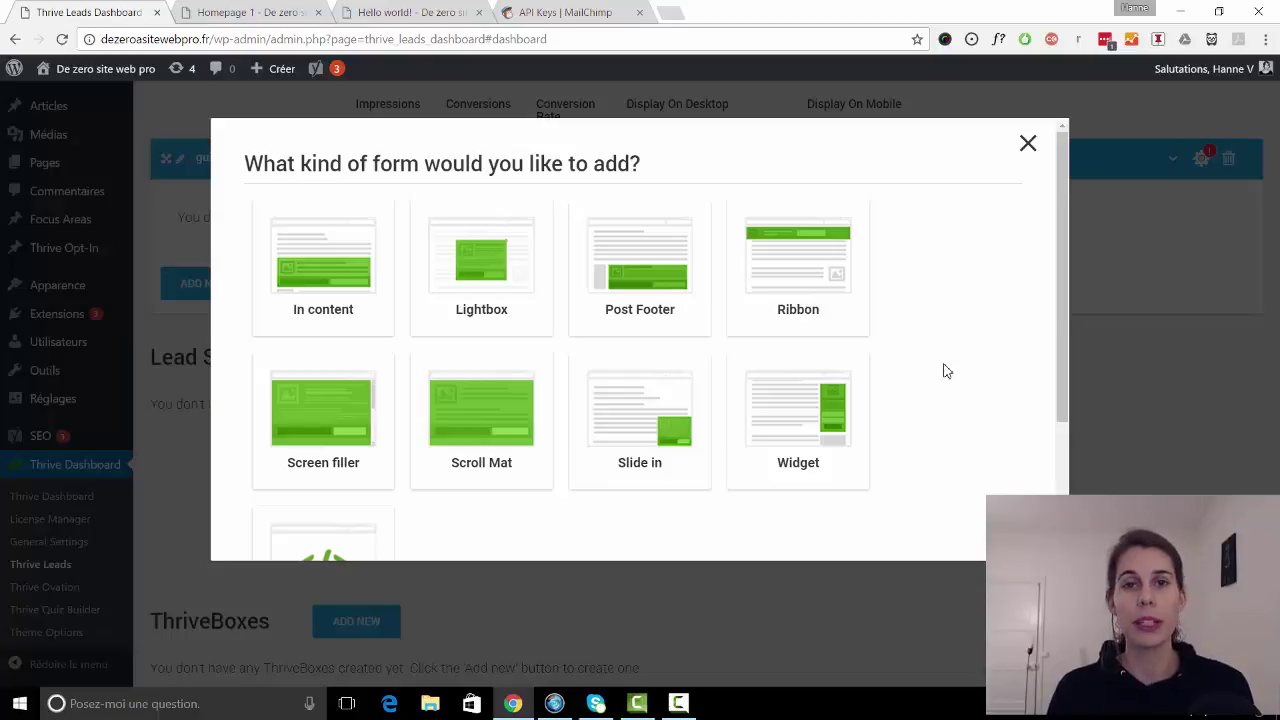
{"action": "left_click", "coordinate": [528, 315]}
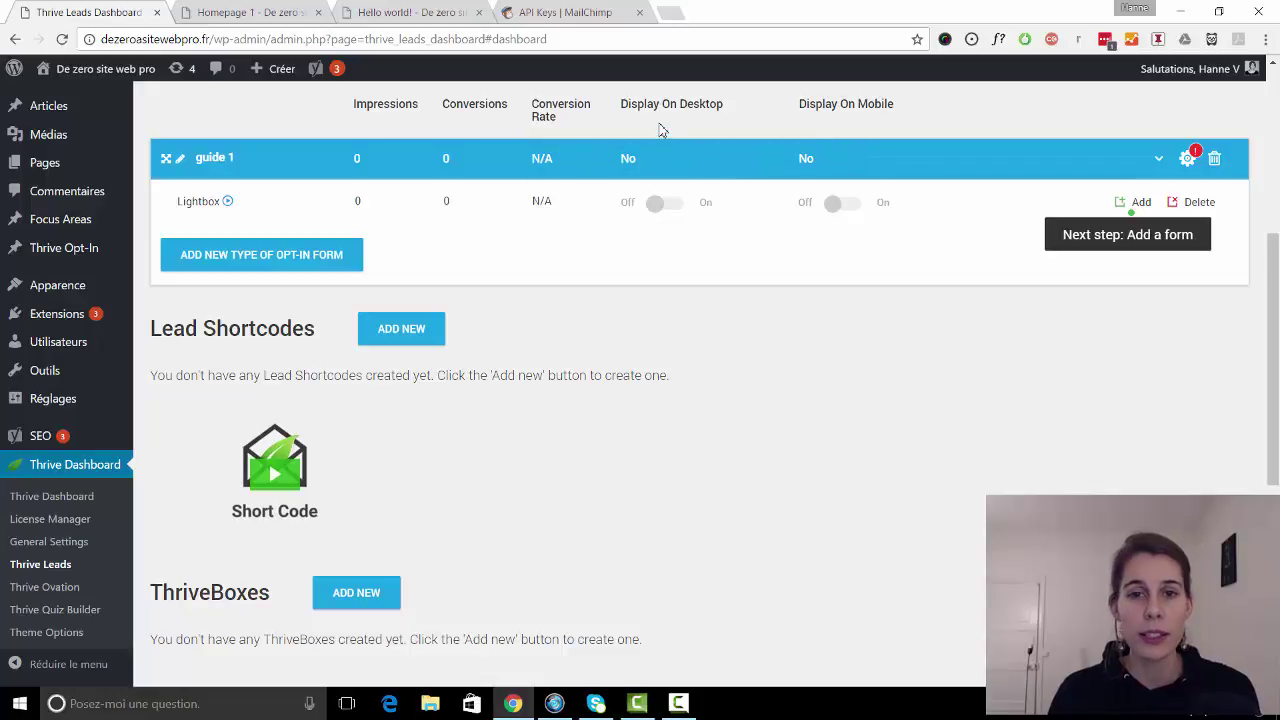
Step: Add a form to the Lightbox opt-in type and create it with the name "imge jaune"
{"action": "mouse_move", "coordinate": [680, 208]}
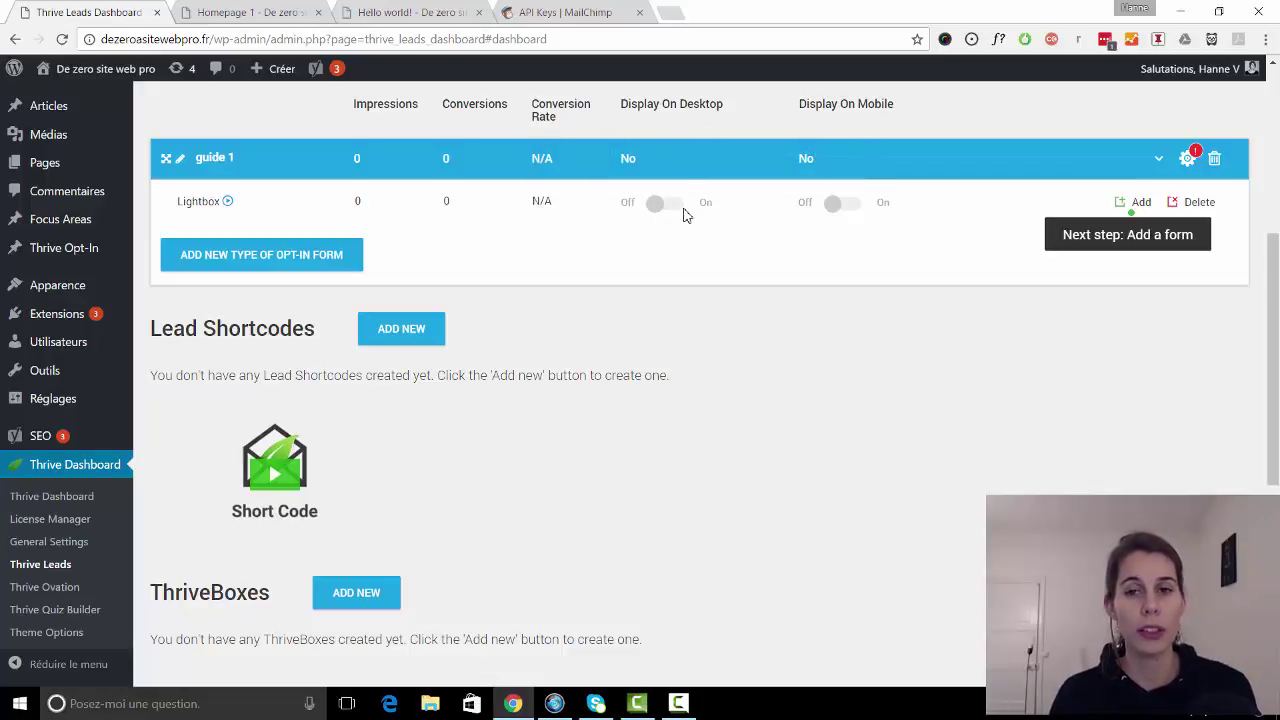
{"action": "mouse_move", "coordinate": [850, 210]}
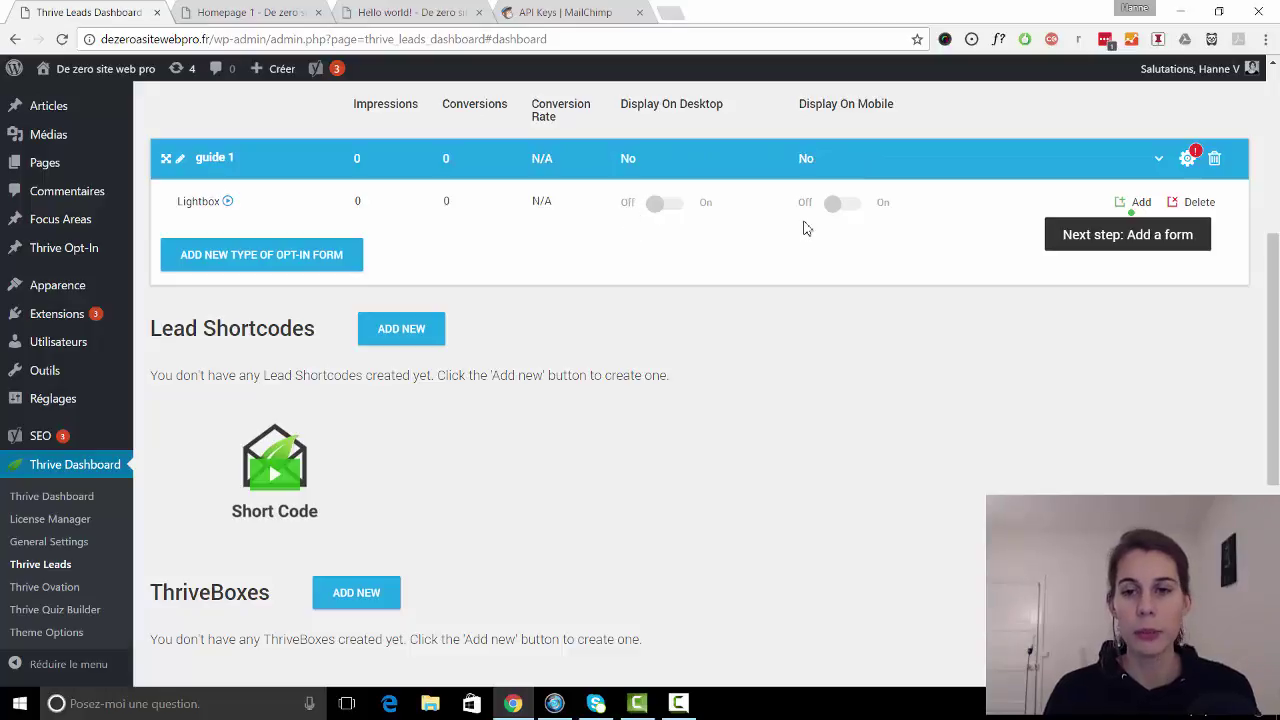
{"action": "left_click", "coordinate": [1140, 205]}
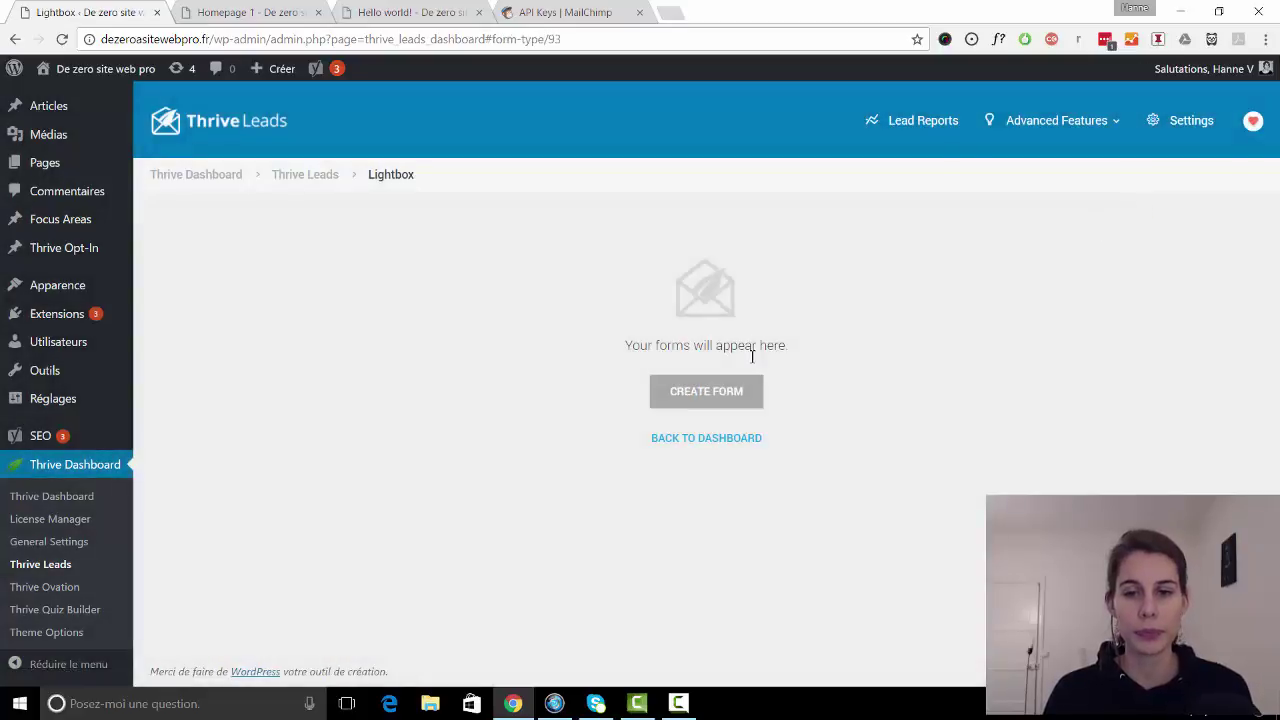
{"action": "left_click", "coordinate": [716, 400]}
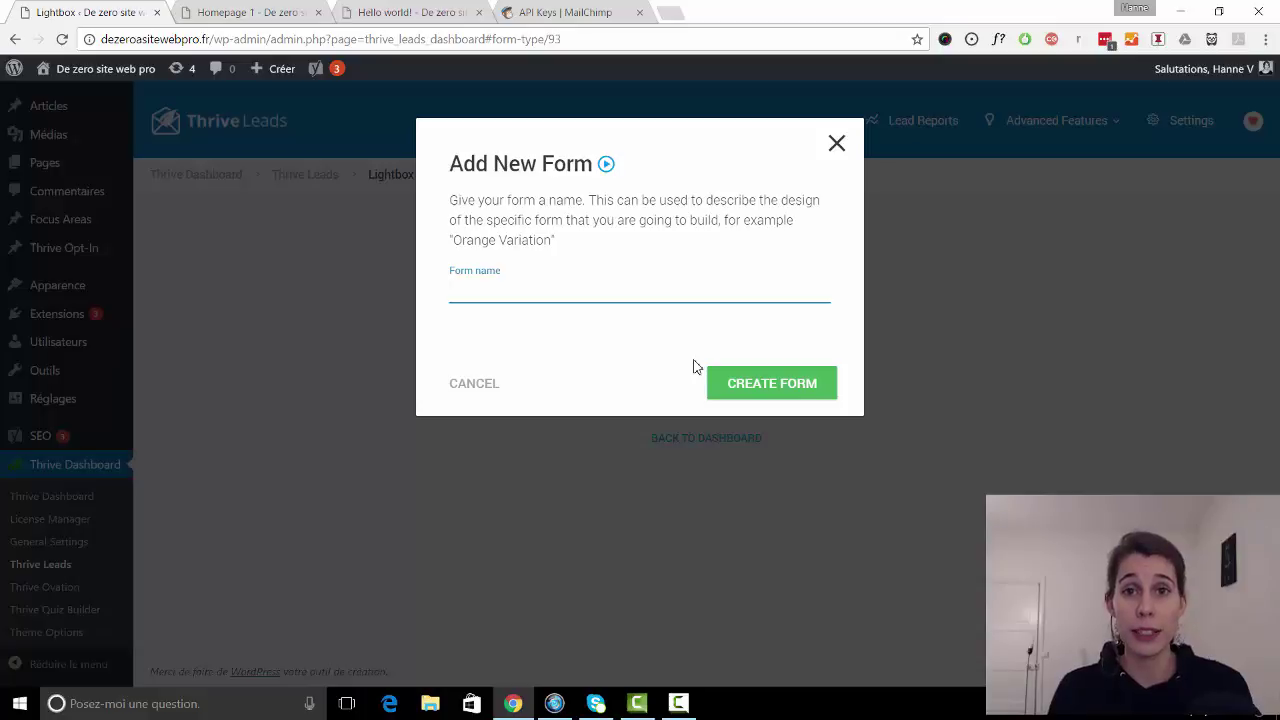
{"action": "type", "text": "imge"}
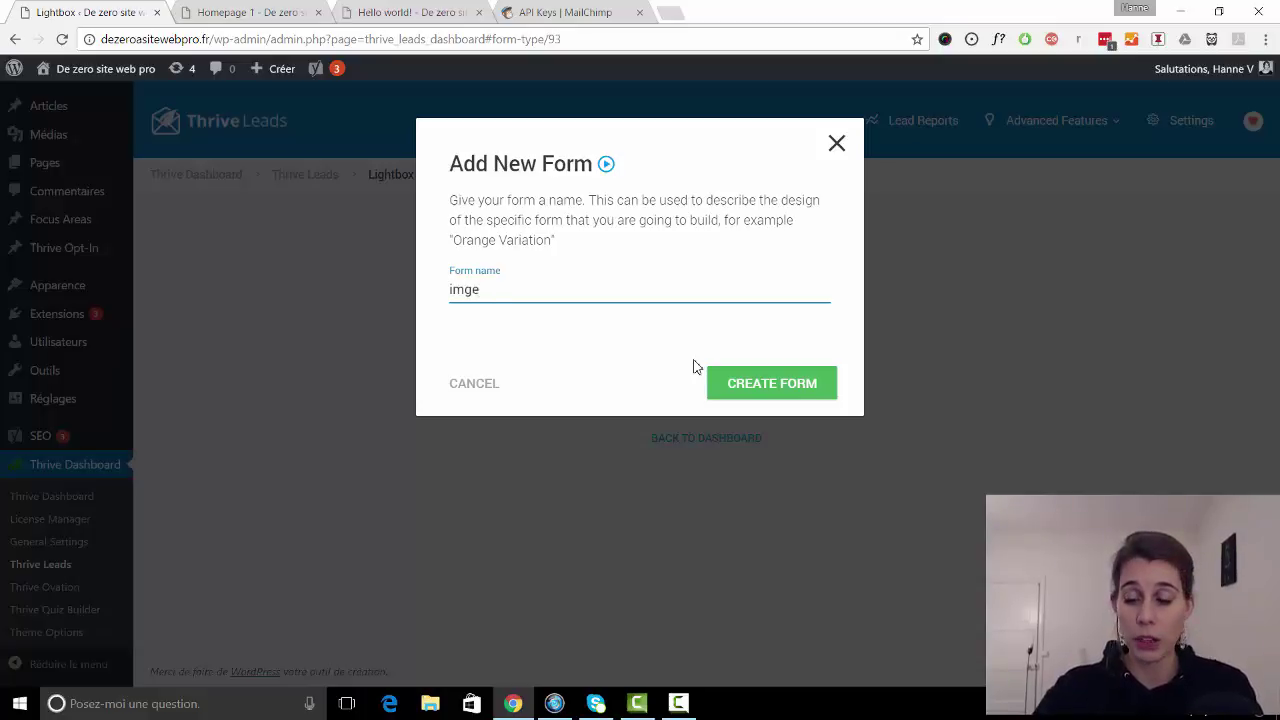
{"action": "type", "text": " jaune"}
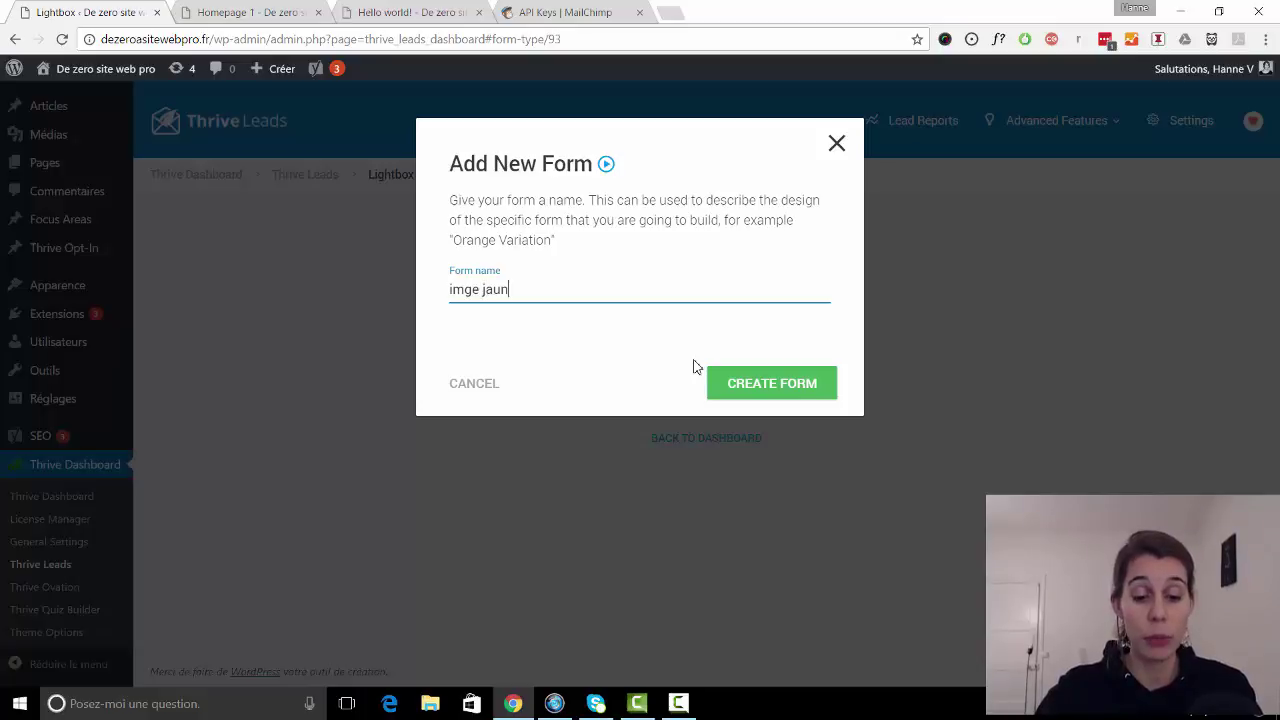
{"action": "left_click", "coordinate": [818, 393]}
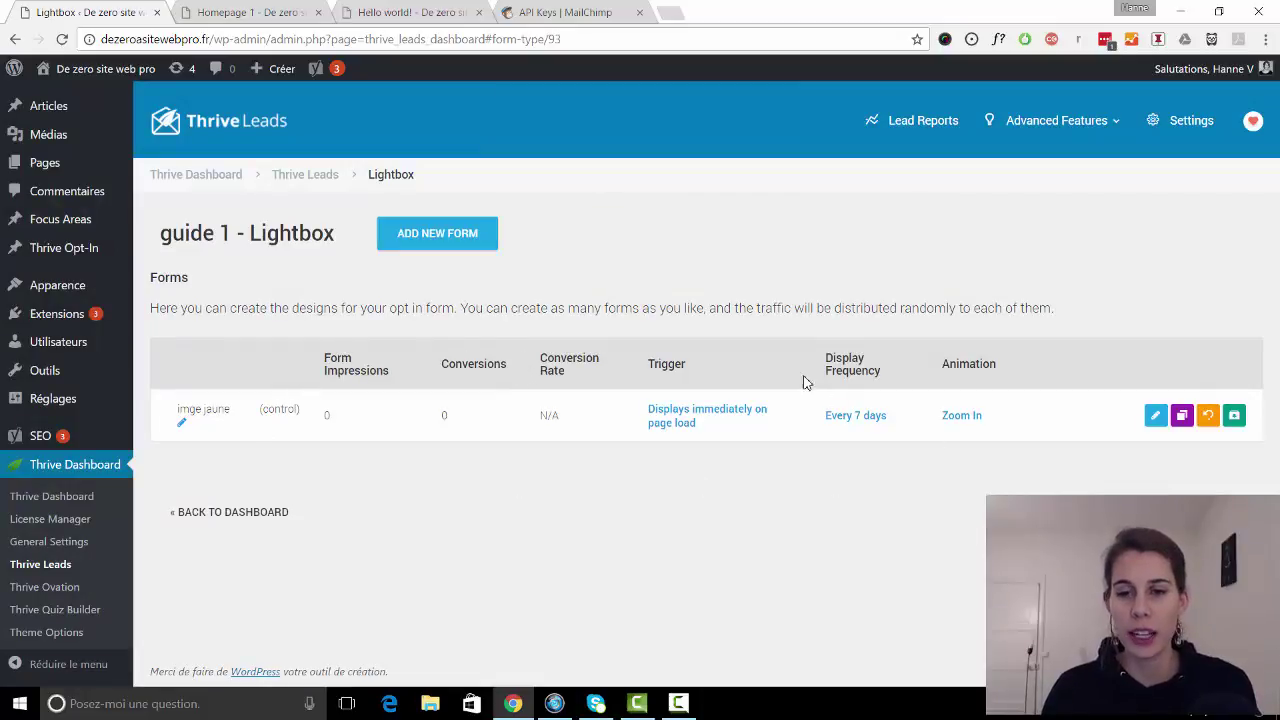
Step: Set the form's trigger to show after a certain period of time, 10 seconds after page load, and save it
{"action": "left_click", "coordinate": [695, 420]}
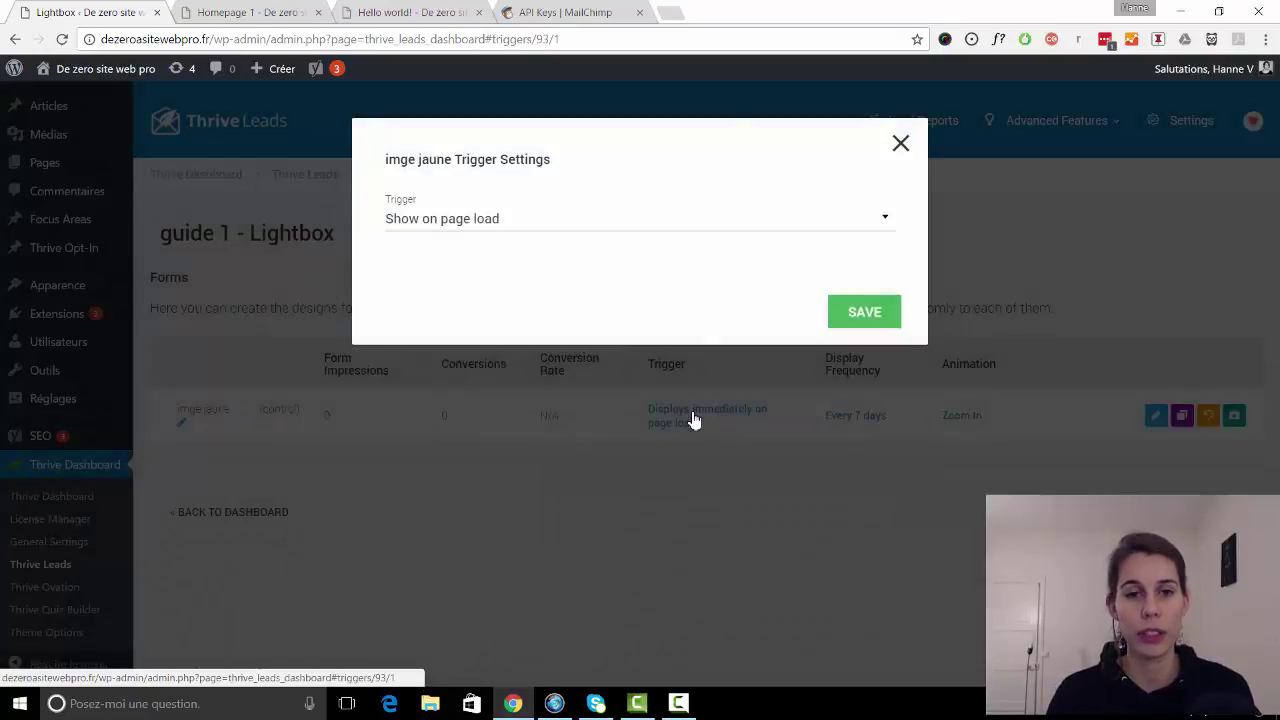
{"action": "left_click", "coordinate": [684, 222]}
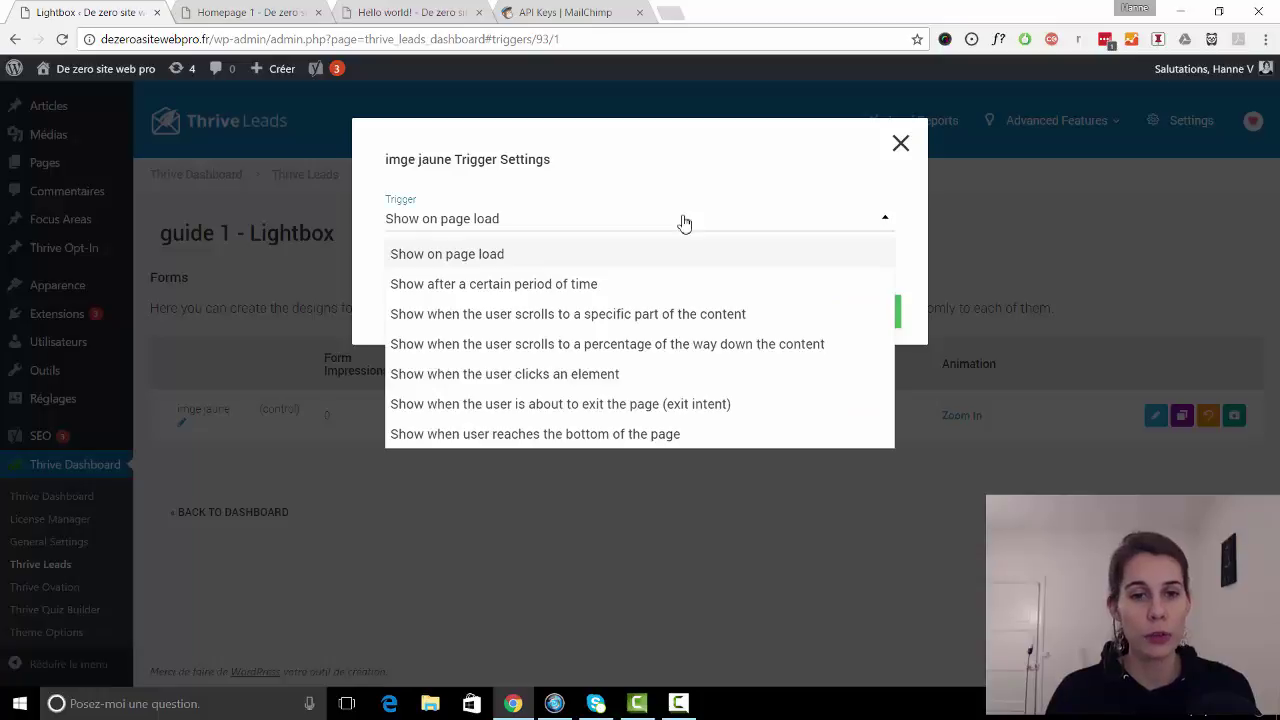
{"action": "left_click", "coordinate": [677, 285]}
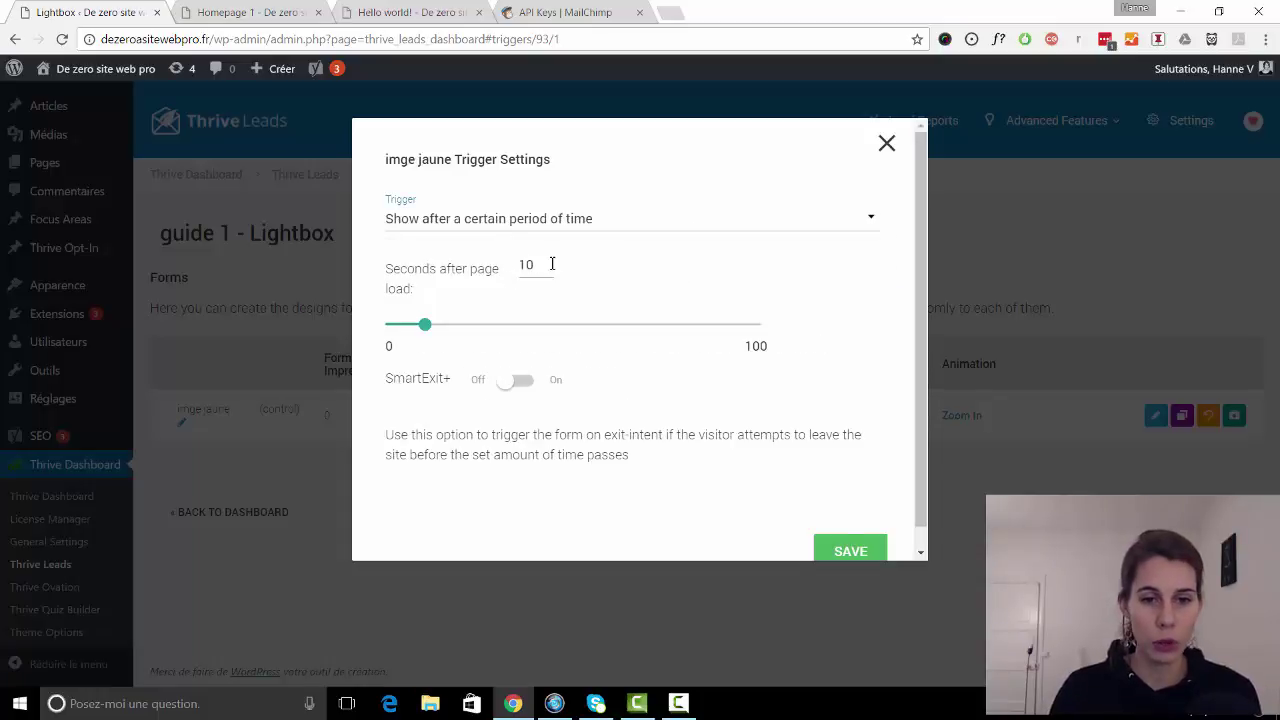
{"action": "scroll", "coordinate": [789, 407], "scroll_direction": "down", "scroll_amount": 1}
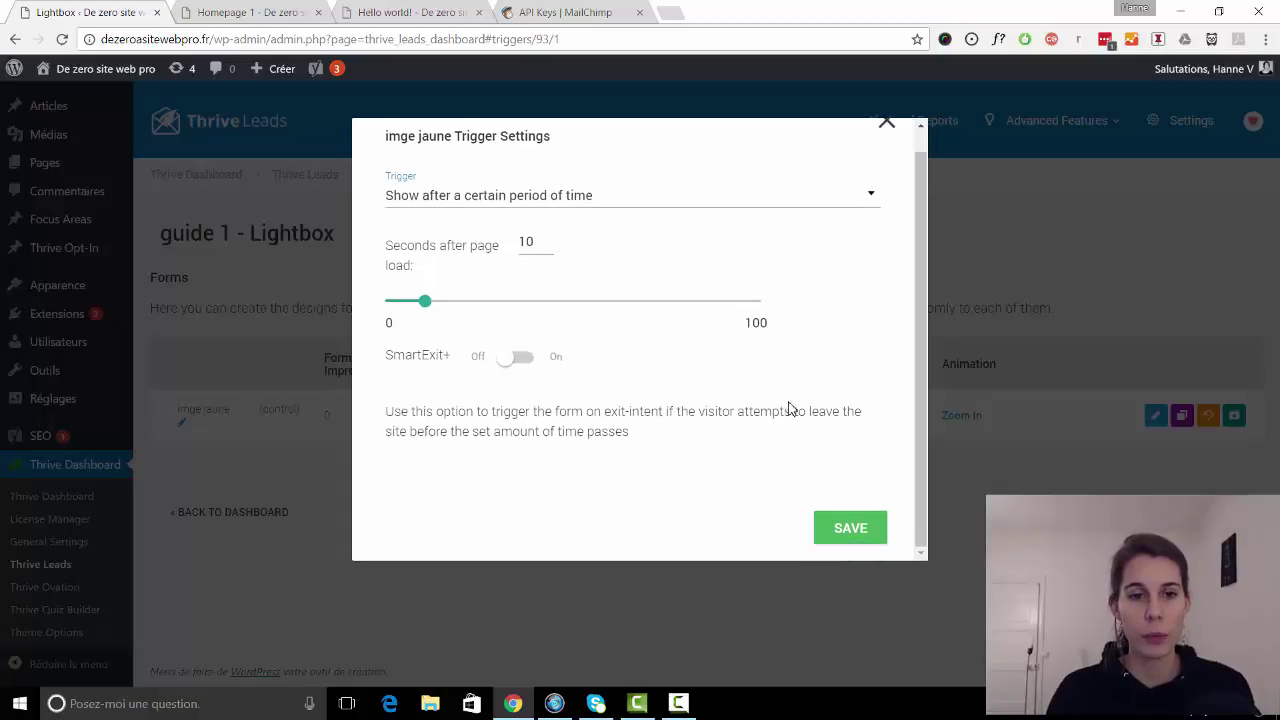
{"action": "left_click", "coordinate": [860, 538]}
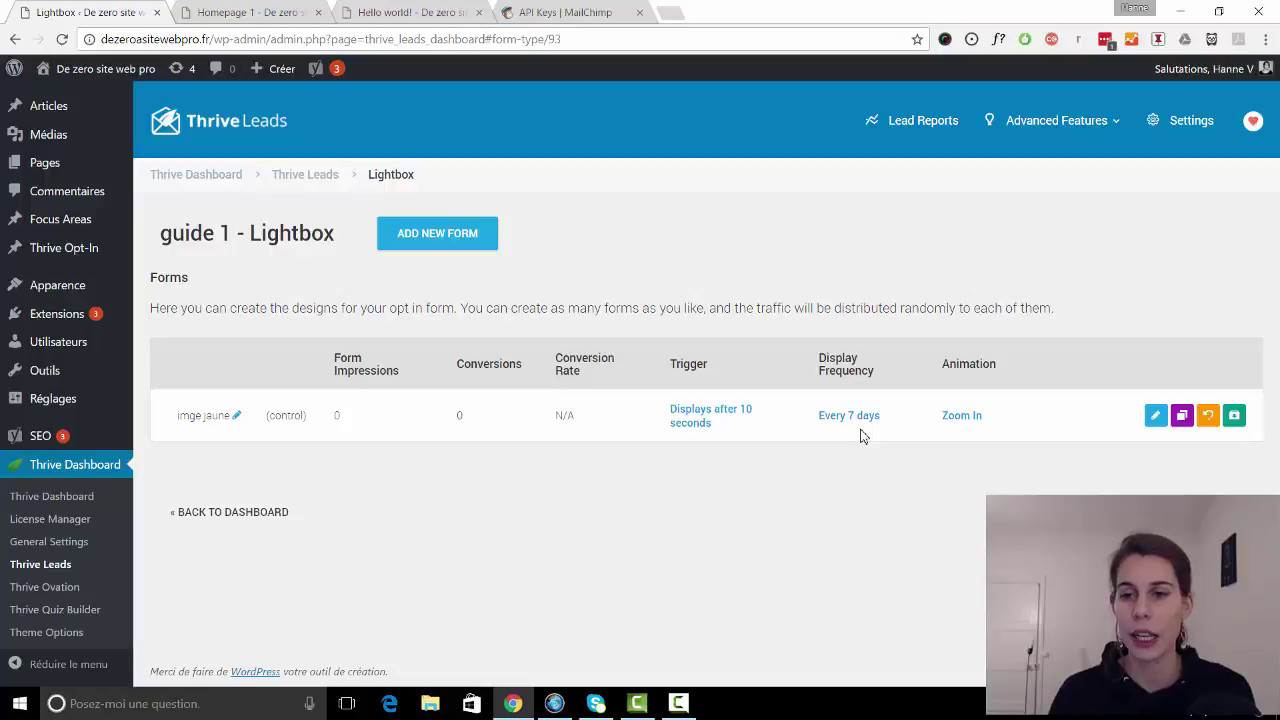
Step: Try the Rotational animation for the form, return it to Zoom In and save the animation settings
{"action": "left_click", "coordinate": [962, 425]}
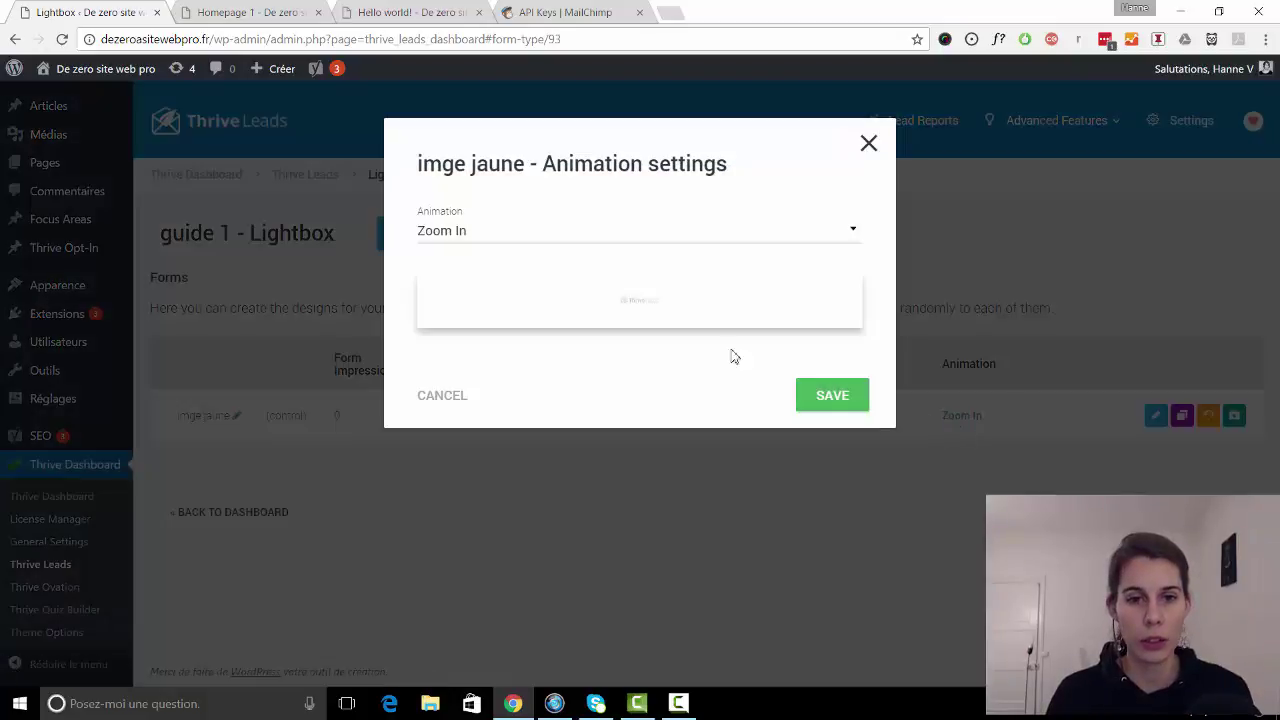
{"action": "left_click", "coordinate": [731, 246]}
{"action": "left_click", "coordinate": [663, 393]}
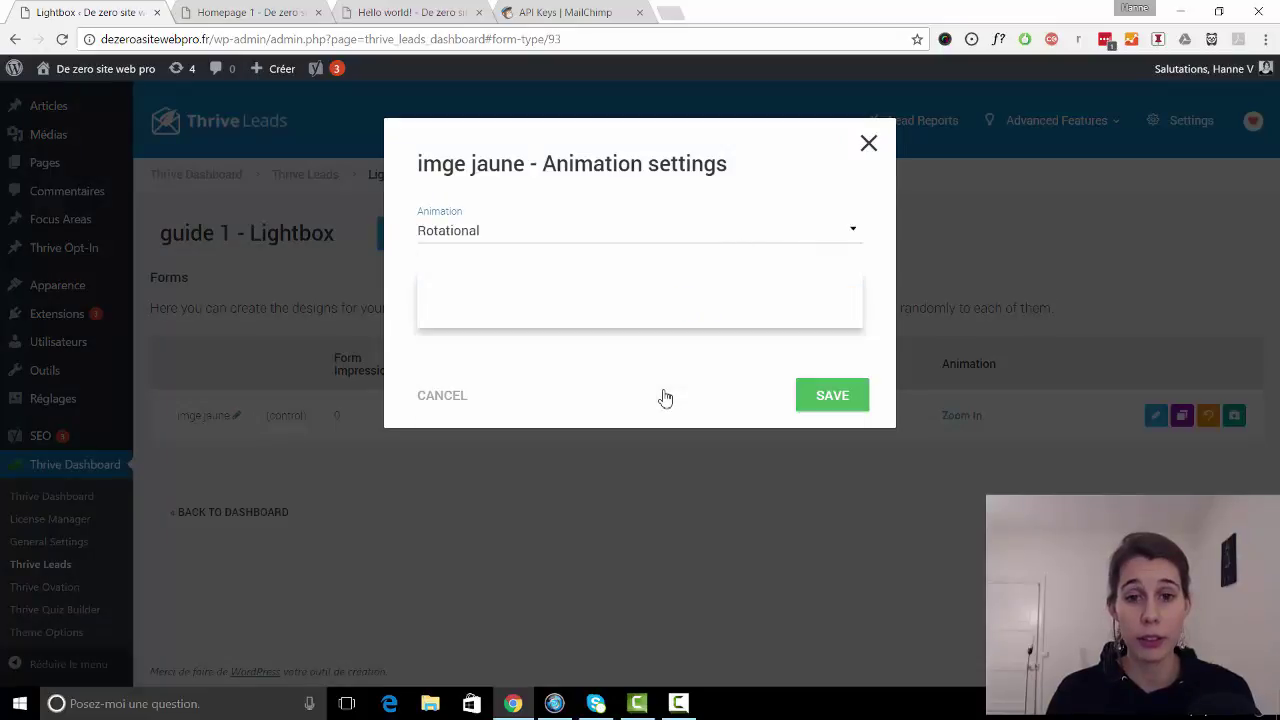
{"action": "left_click", "coordinate": [717, 236]}
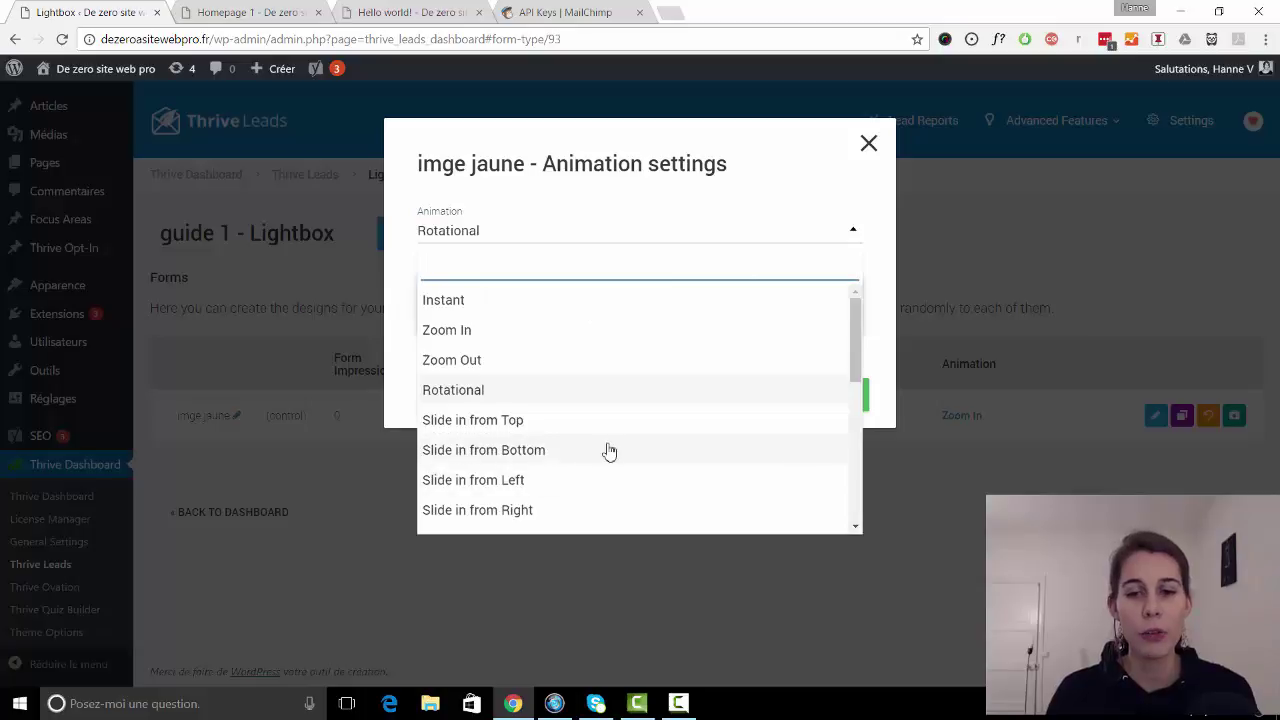
{"action": "scroll", "coordinate": [608, 450], "scroll_direction": "down", "scroll_amount": 2}
{"action": "scroll", "coordinate": [606, 449], "scroll_direction": "up", "scroll_amount": 3}
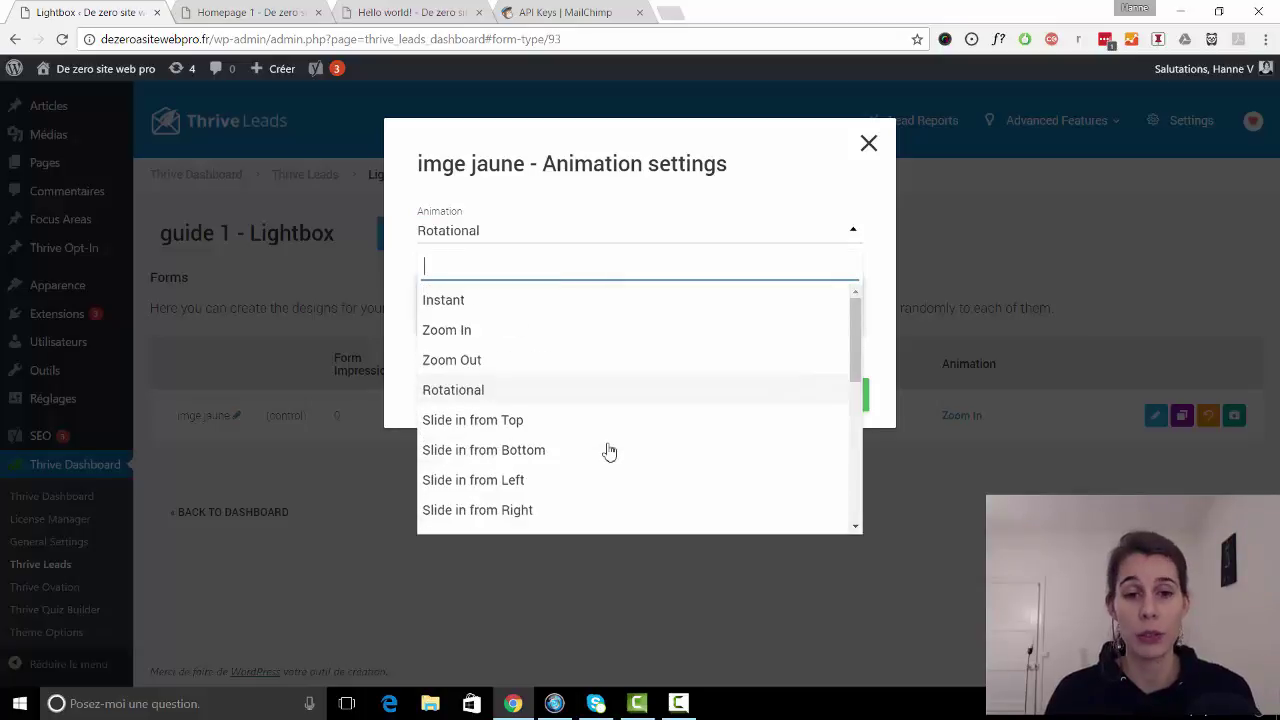
{"action": "left_click", "coordinate": [533, 338]}
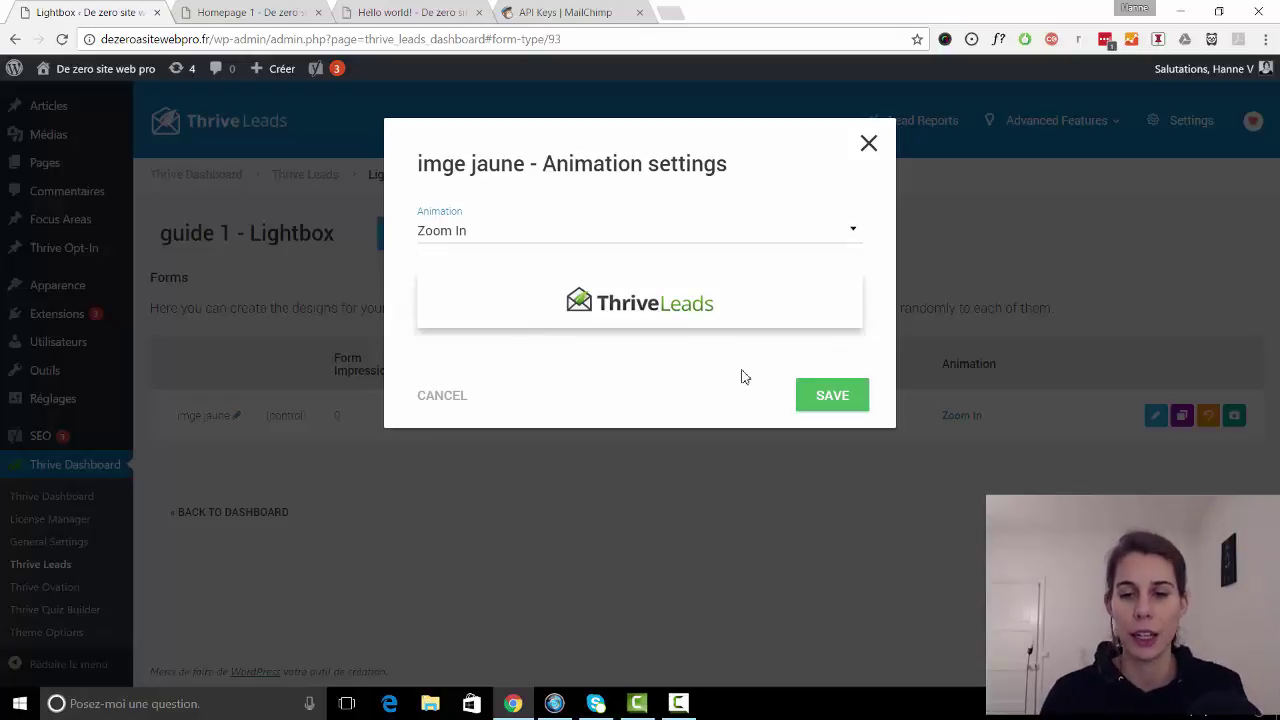
{"action": "left_click", "coordinate": [829, 400]}
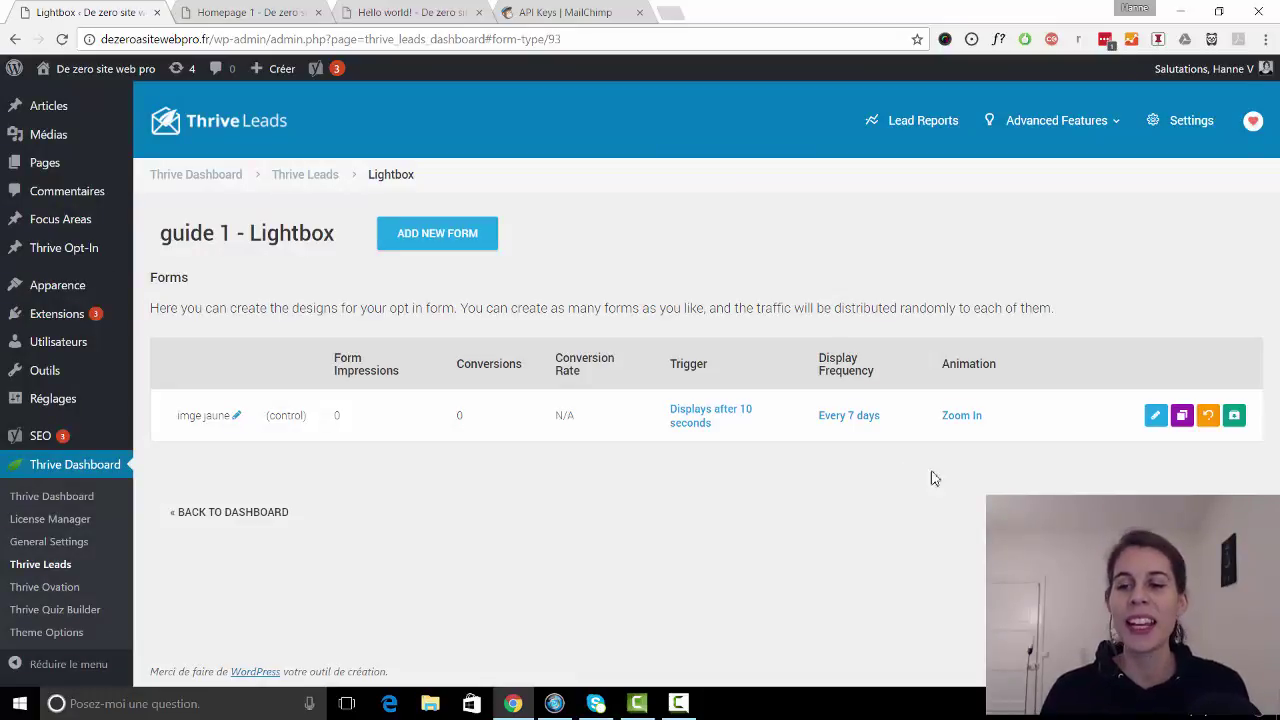
Step: Open the design editor for the "imge jaune" form and select the Lightbox Set 001 v2 opt-in template
{"action": "left_click", "coordinate": [1156, 416]}
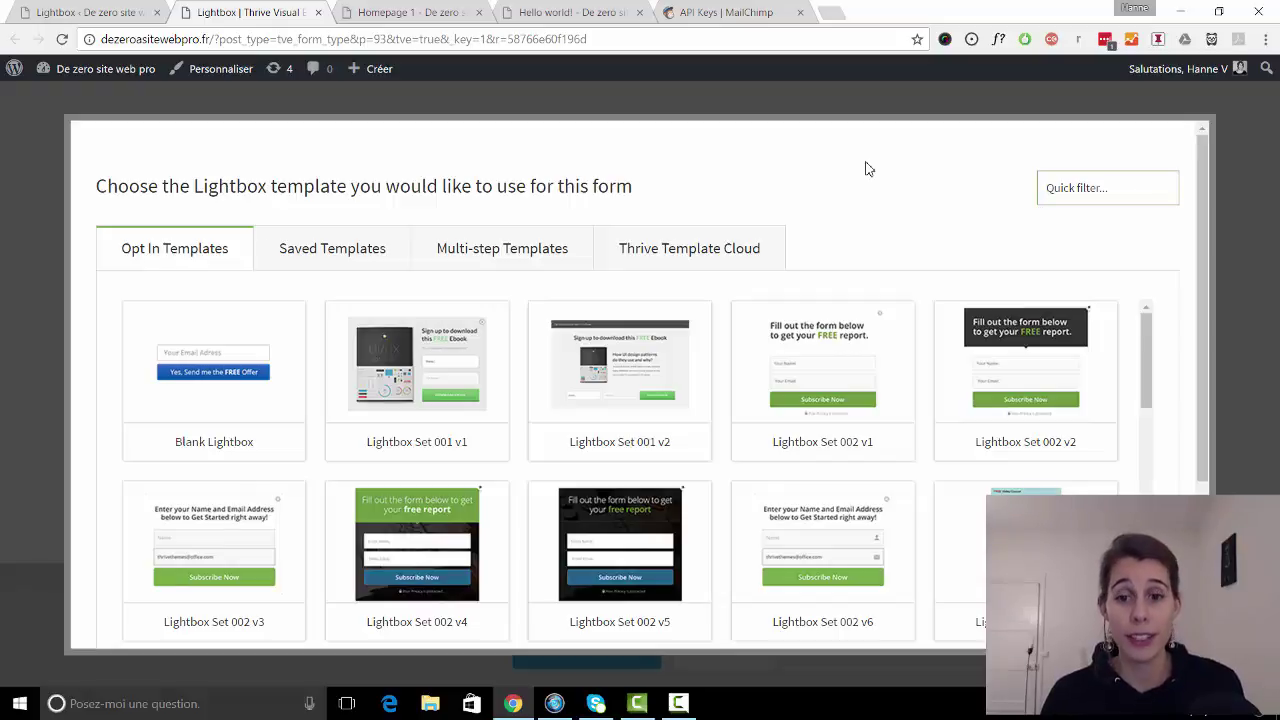
{"action": "scroll", "coordinate": [868, 169], "scroll_direction": "down", "scroll_amount": 3}
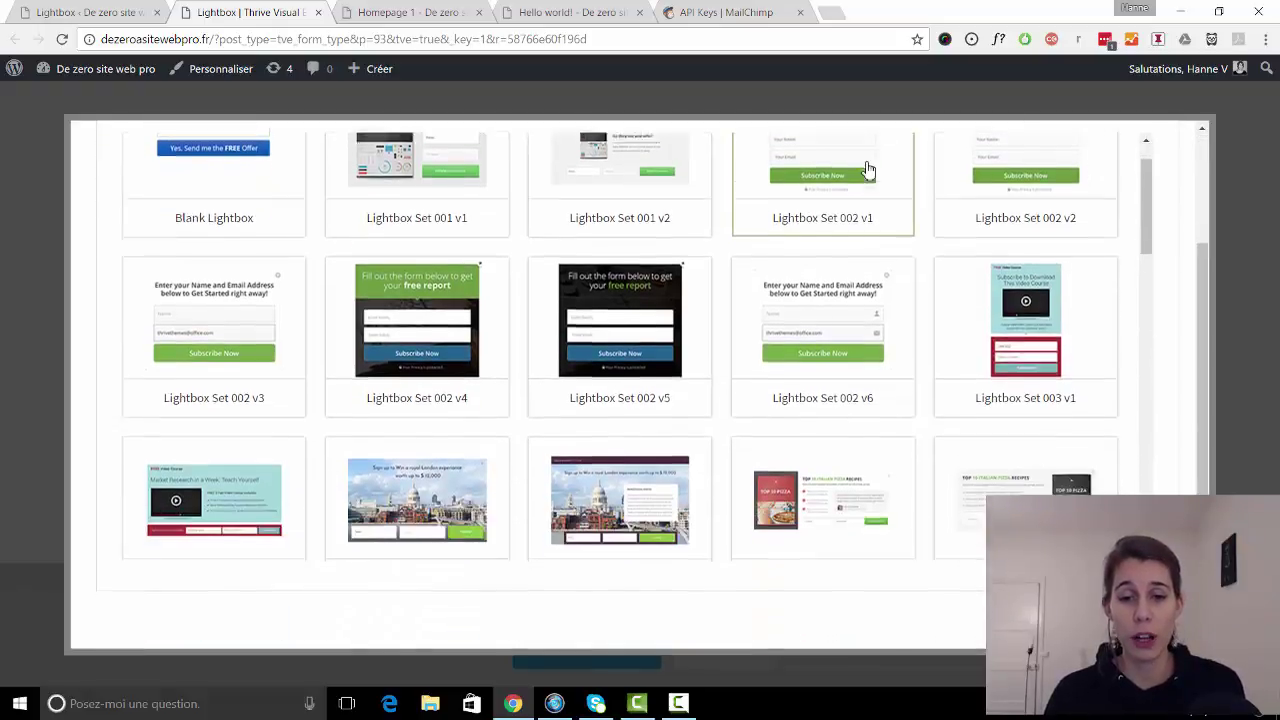
{"action": "scroll", "coordinate": [868, 169], "scroll_direction": "down", "scroll_amount": 3}
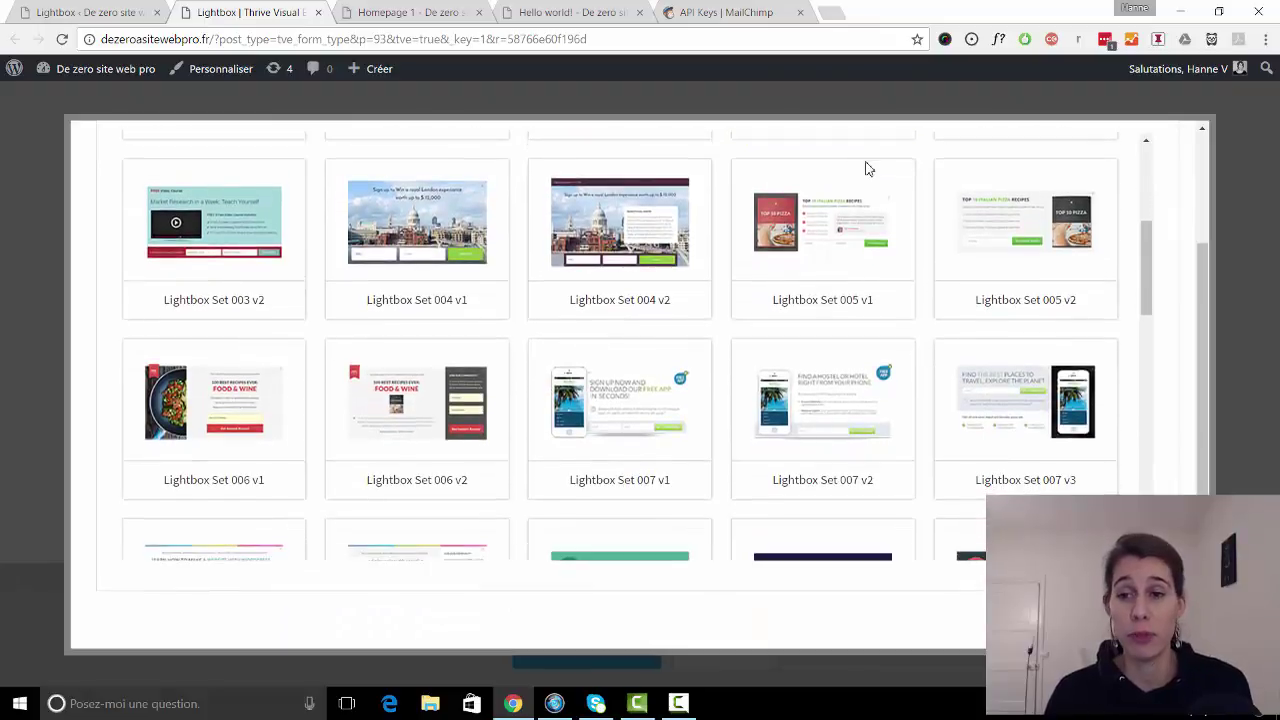
{"action": "scroll", "coordinate": [868, 169], "scroll_direction": "down", "scroll_amount": 1}
{"action": "scroll", "coordinate": [868, 169], "scroll_direction": "up", "scroll_amount": 5}
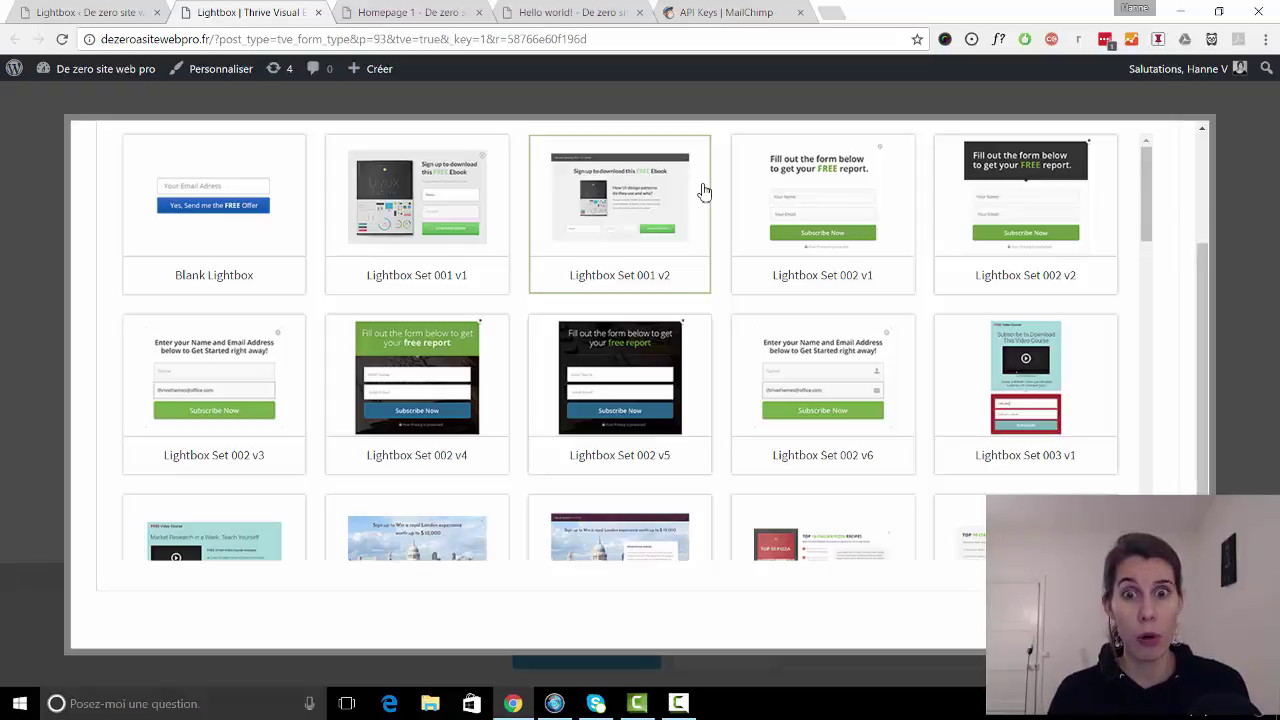
{"action": "scroll", "coordinate": [704, 191], "scroll_direction": "down", "scroll_amount": 3}
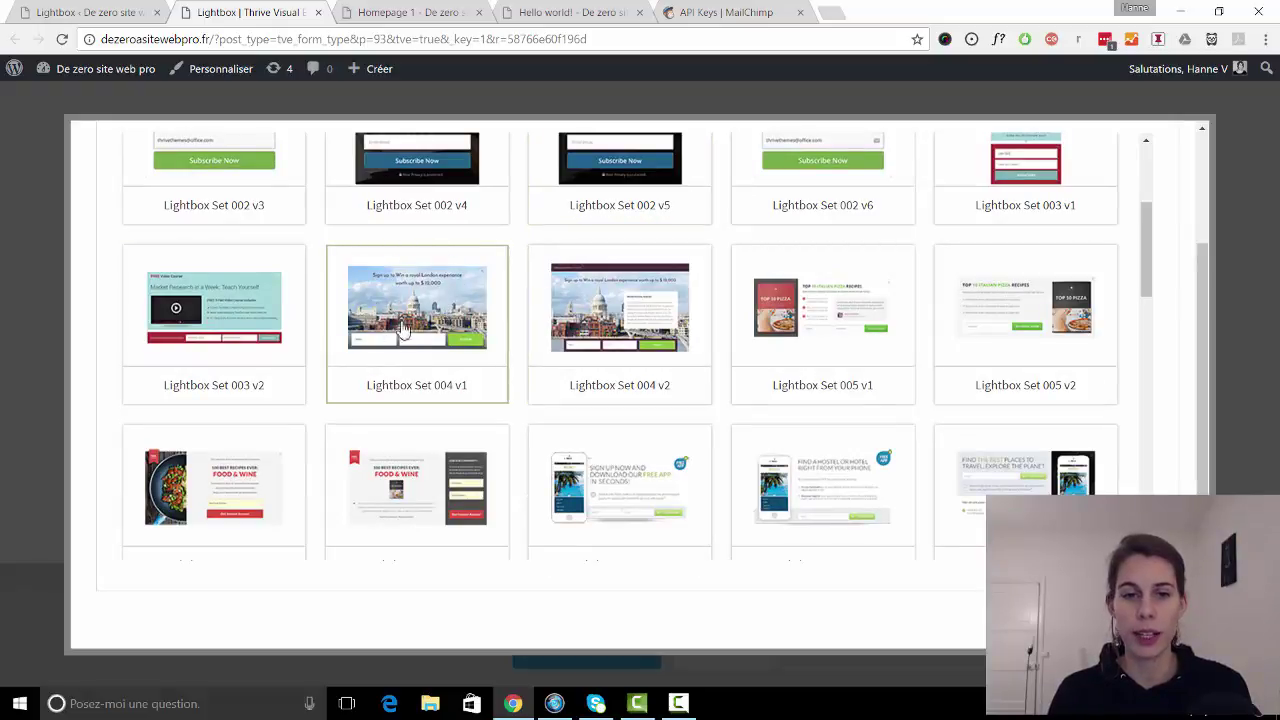
{"action": "scroll", "coordinate": [478, 302], "scroll_direction": "down", "scroll_amount": 4}
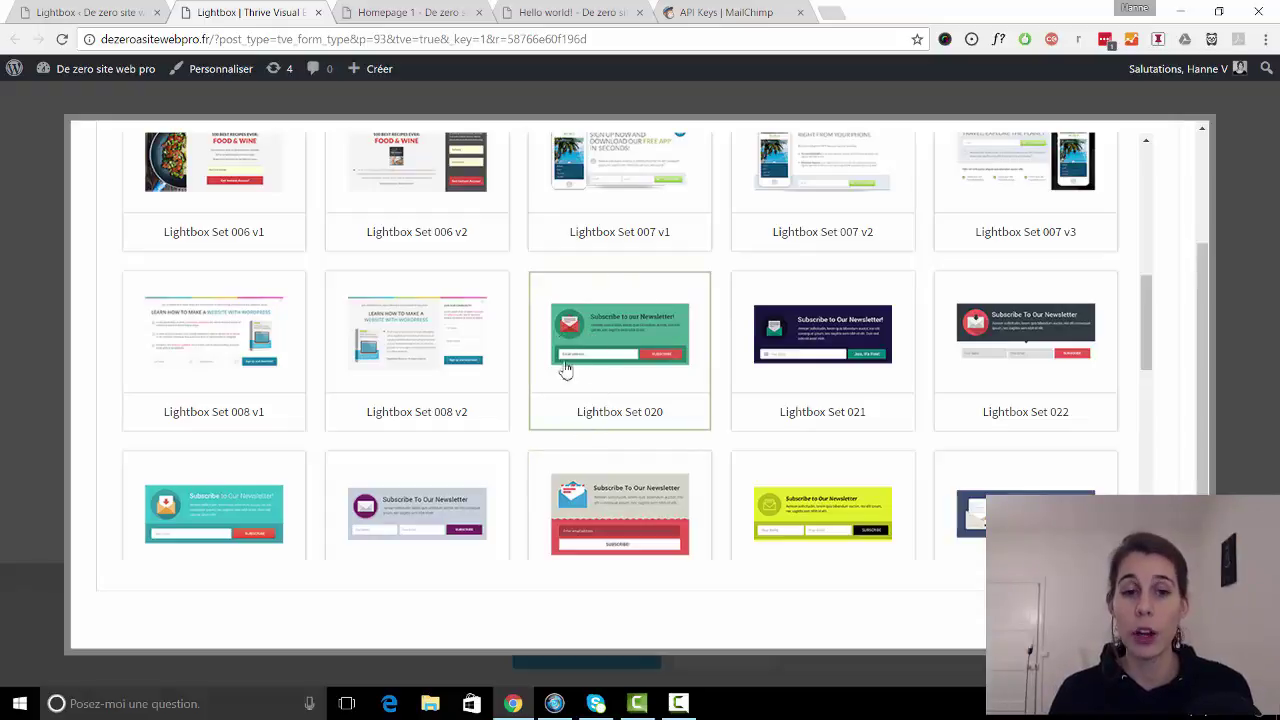
{"action": "scroll", "coordinate": [566, 368], "scroll_direction": "up", "scroll_amount": 1}
{"action": "scroll", "coordinate": [566, 368], "scroll_direction": "up", "scroll_amount": 10}
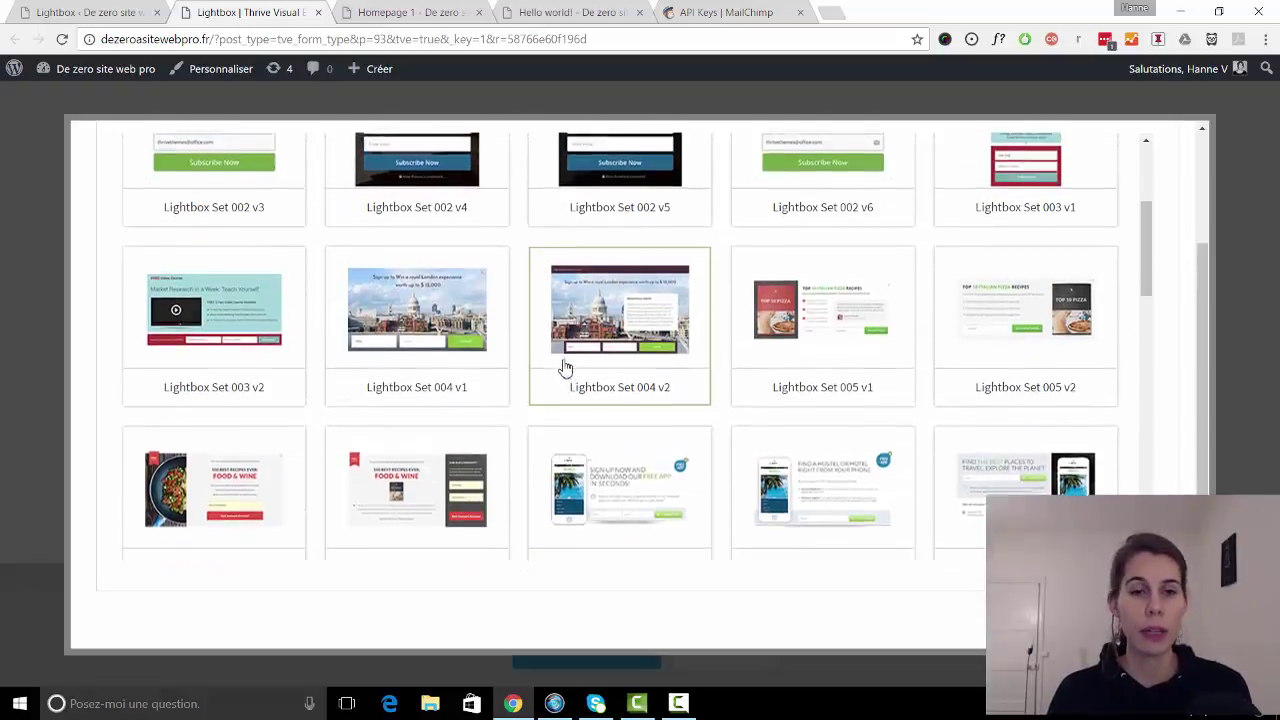
{"action": "scroll", "coordinate": [580, 340], "scroll_direction": "down", "scroll_amount": 2}
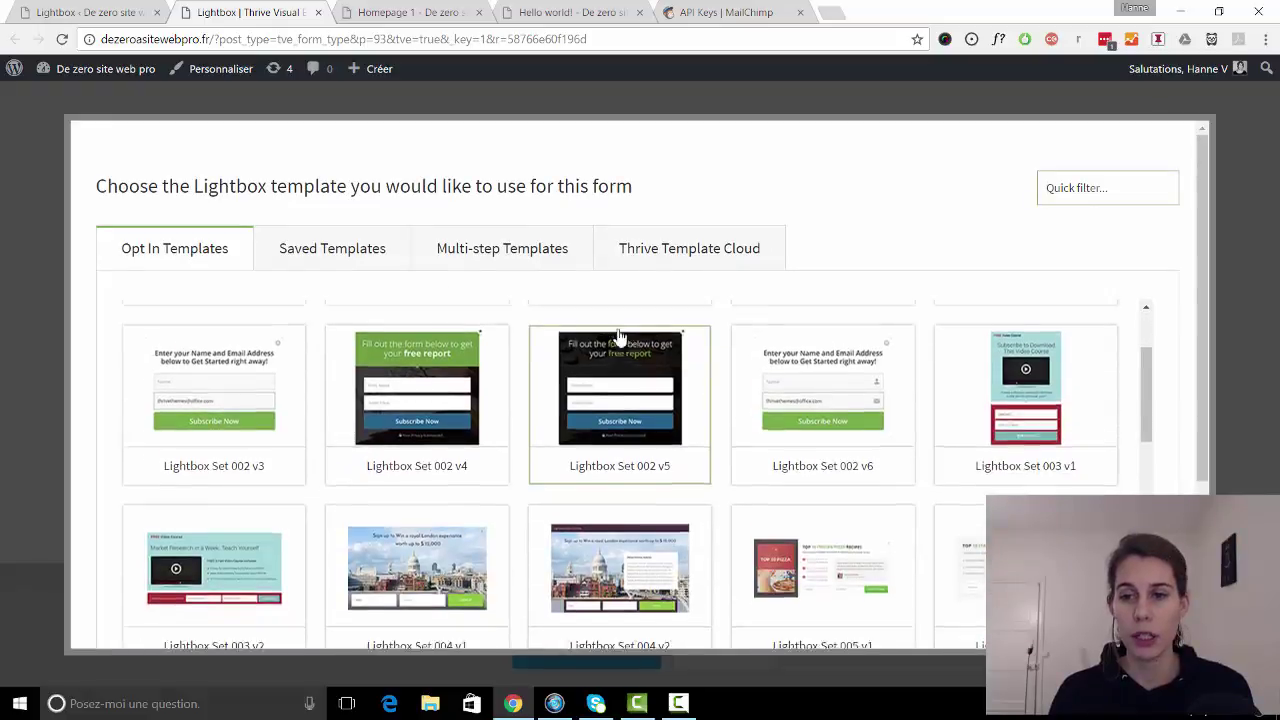
{"action": "scroll", "coordinate": [615, 380], "scroll_direction": "up", "scroll_amount": 2}
{"action": "left_click", "coordinate": [617, 405]}
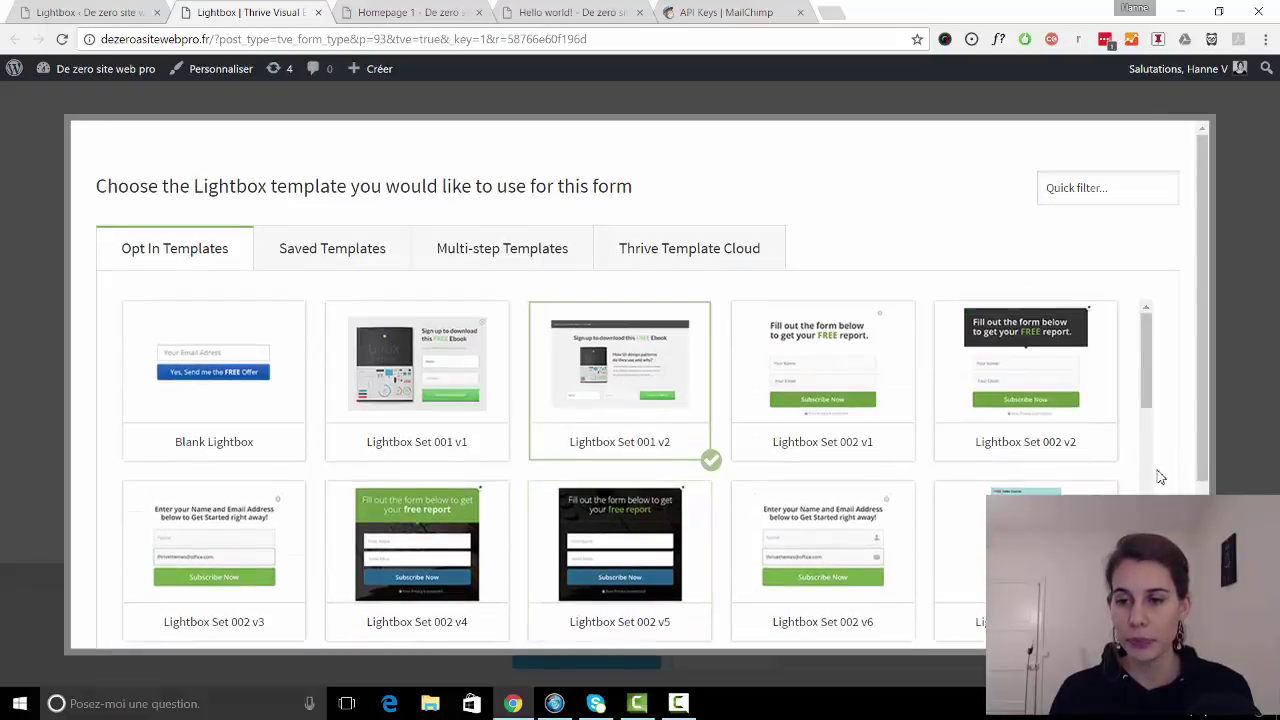
Step: Look through the remaining Lightbox opt-in templates and the designs offered in the Thrive Template Cloud
{"action": "scroll", "coordinate": [1157, 474], "scroll_direction": "down", "scroll_amount": 5}
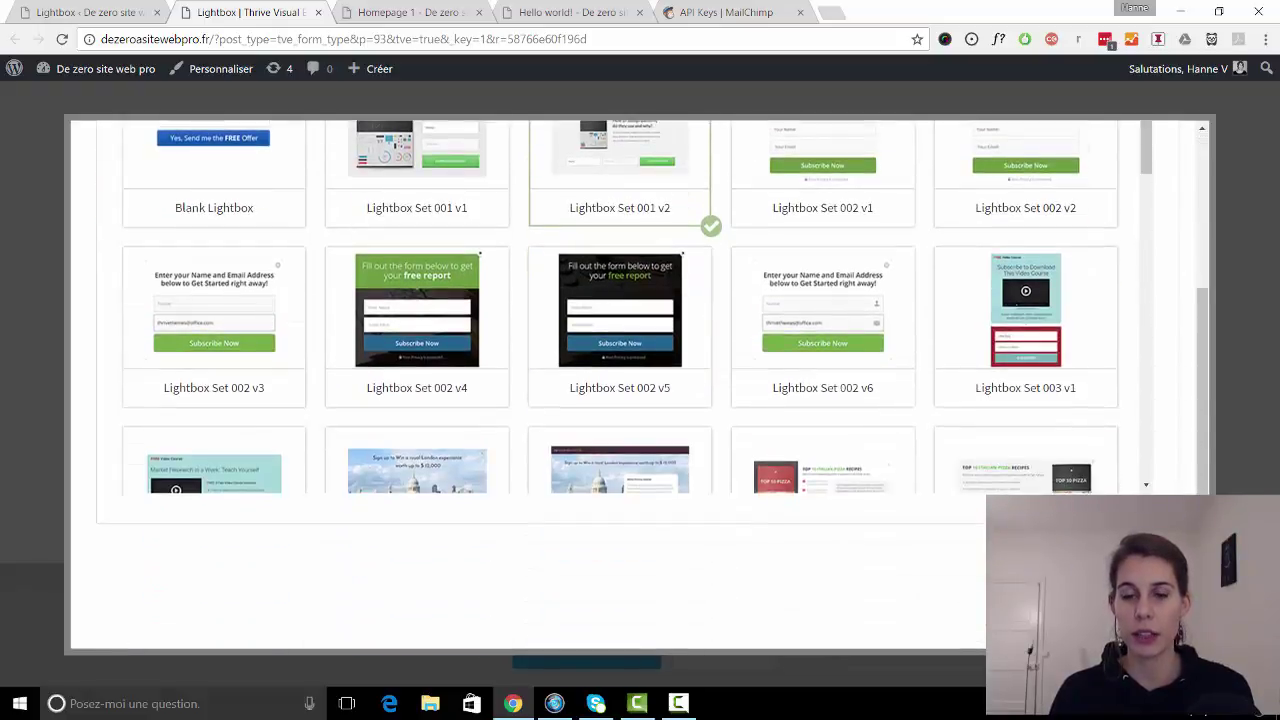
{"action": "scroll", "coordinate": [1023, 313], "scroll_direction": "down", "scroll_amount": 15}
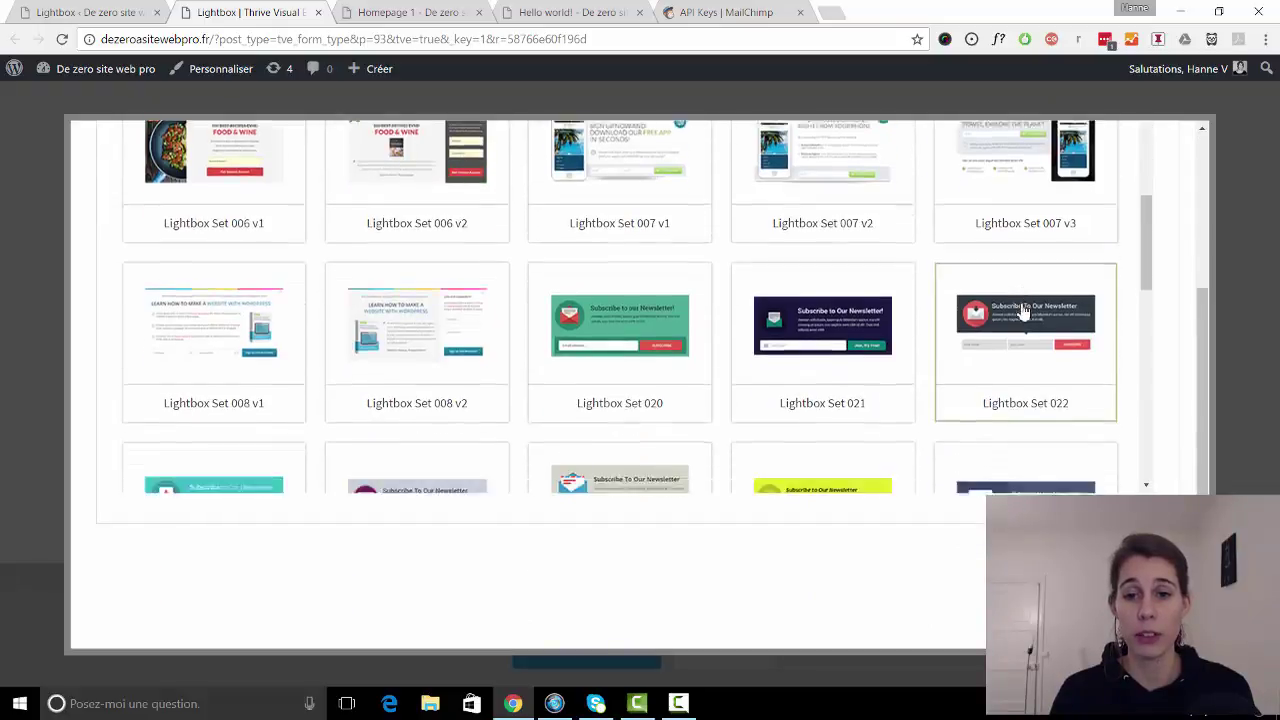
{"action": "scroll", "coordinate": [1023, 313], "scroll_direction": "down", "scroll_amount": 3}
{"action": "scroll", "coordinate": [1020, 309], "scroll_direction": "up", "scroll_amount": 12}
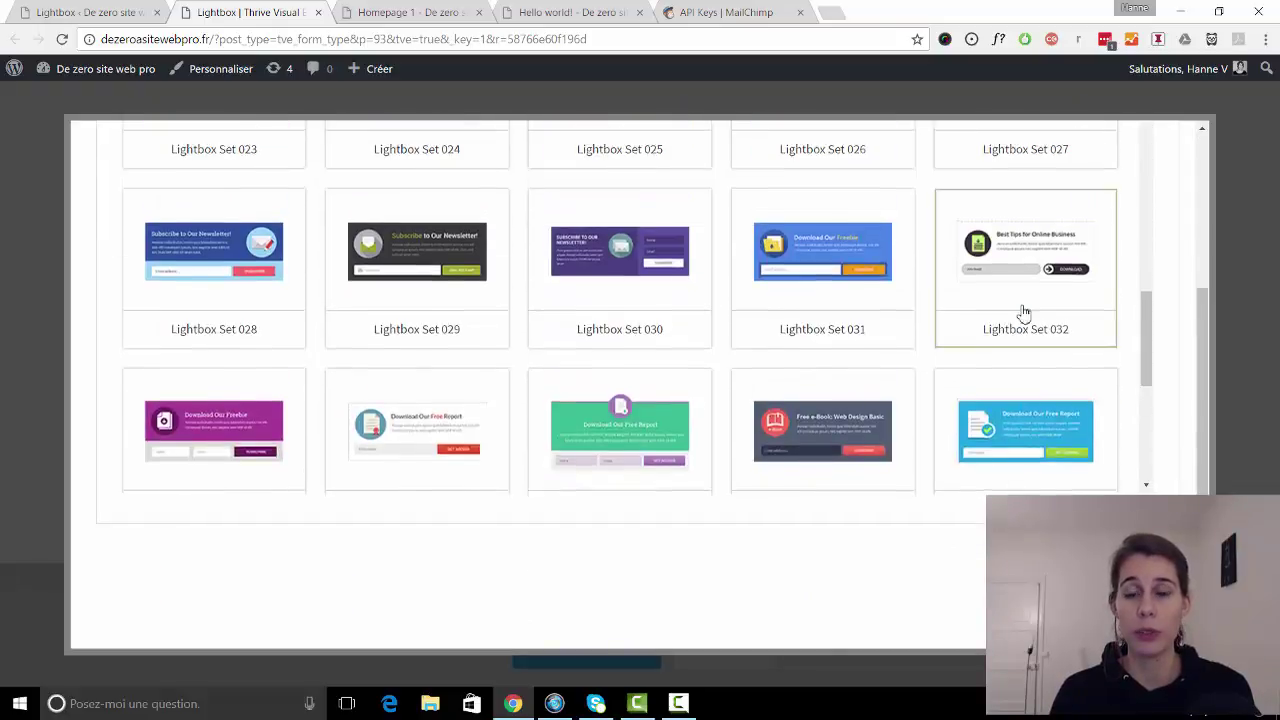
{"action": "scroll", "coordinate": [1027, 322], "scroll_direction": "up", "scroll_amount": 10}
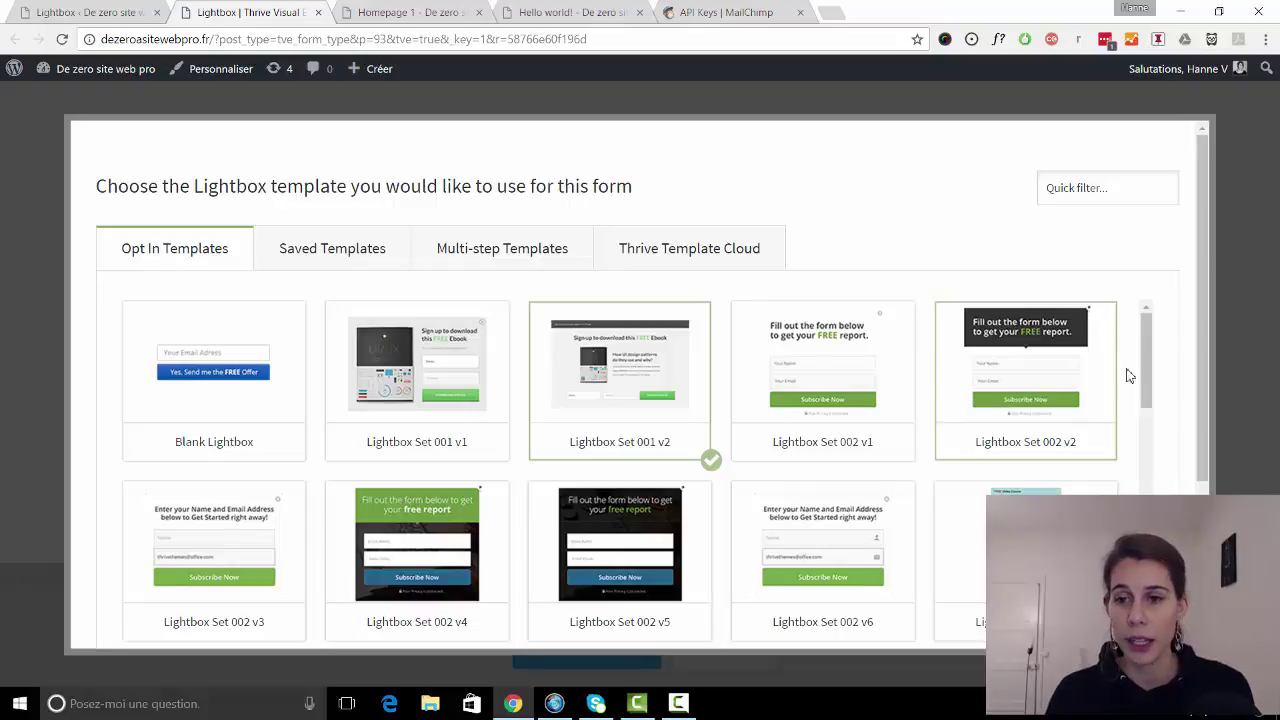
{"action": "left_click", "coordinate": [724, 268]}
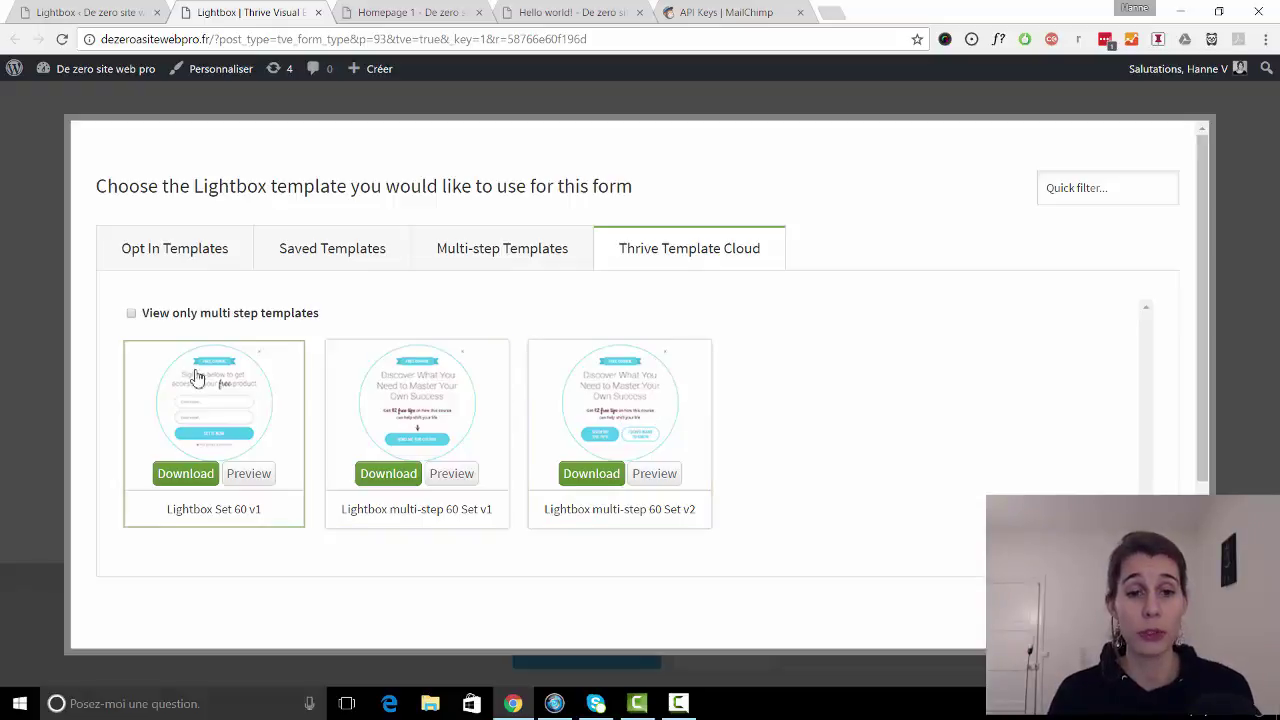
{"action": "left_click", "coordinate": [200, 249]}
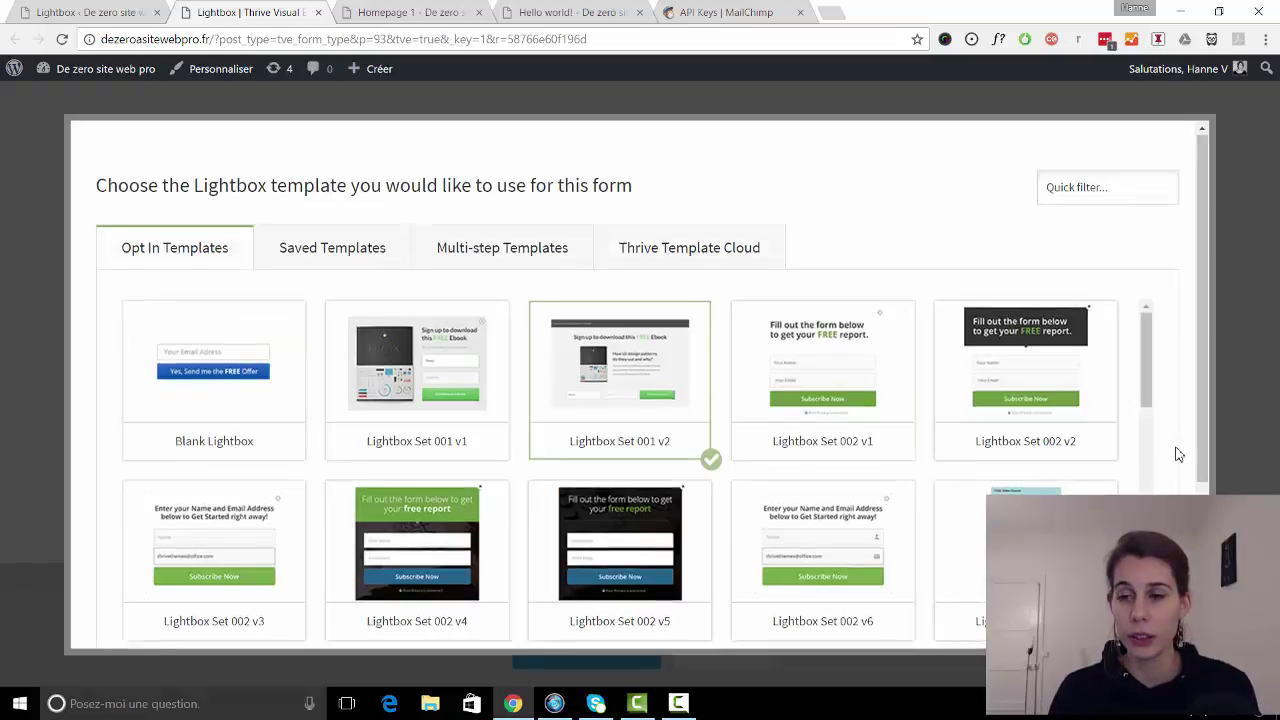
Step: Apply the selected Lightbox Set 001 v2 template to the form
{"action": "scroll", "coordinate": [1176, 455], "scroll_direction": "down", "scroll_amount": 3}
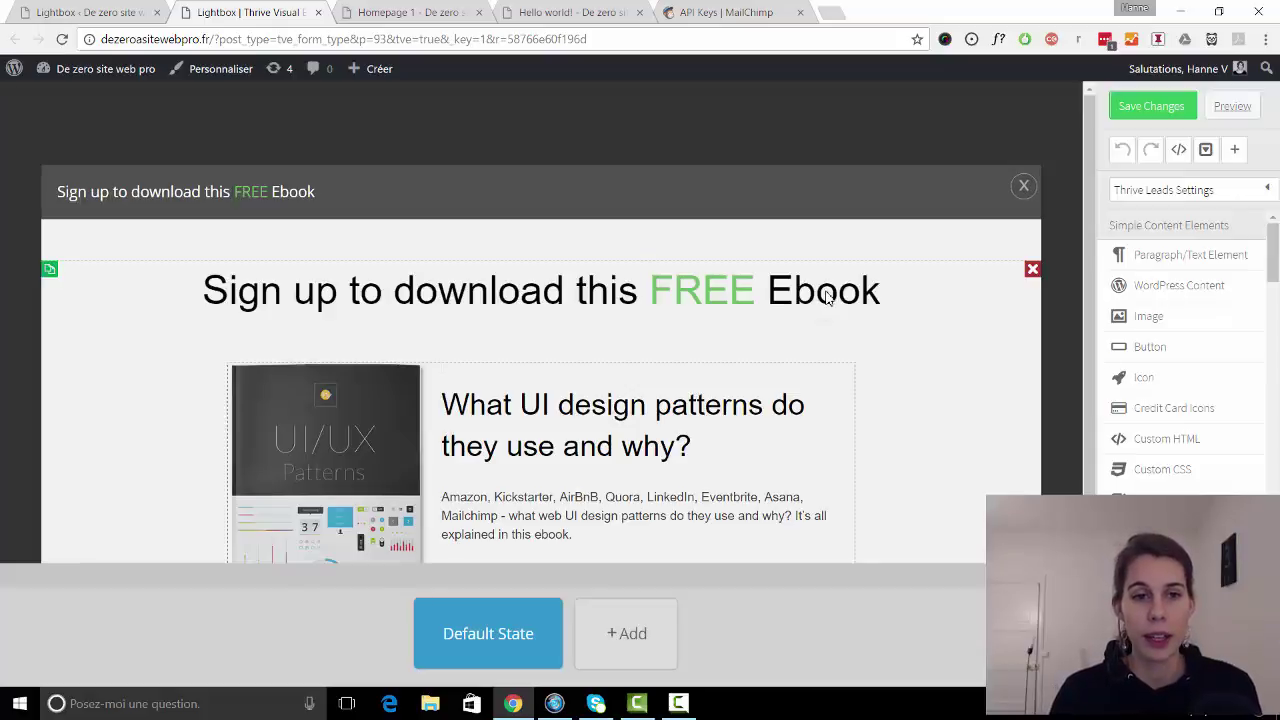
{"action": "scroll", "coordinate": [826, 296], "scroll_direction": "down", "scroll_amount": 1}
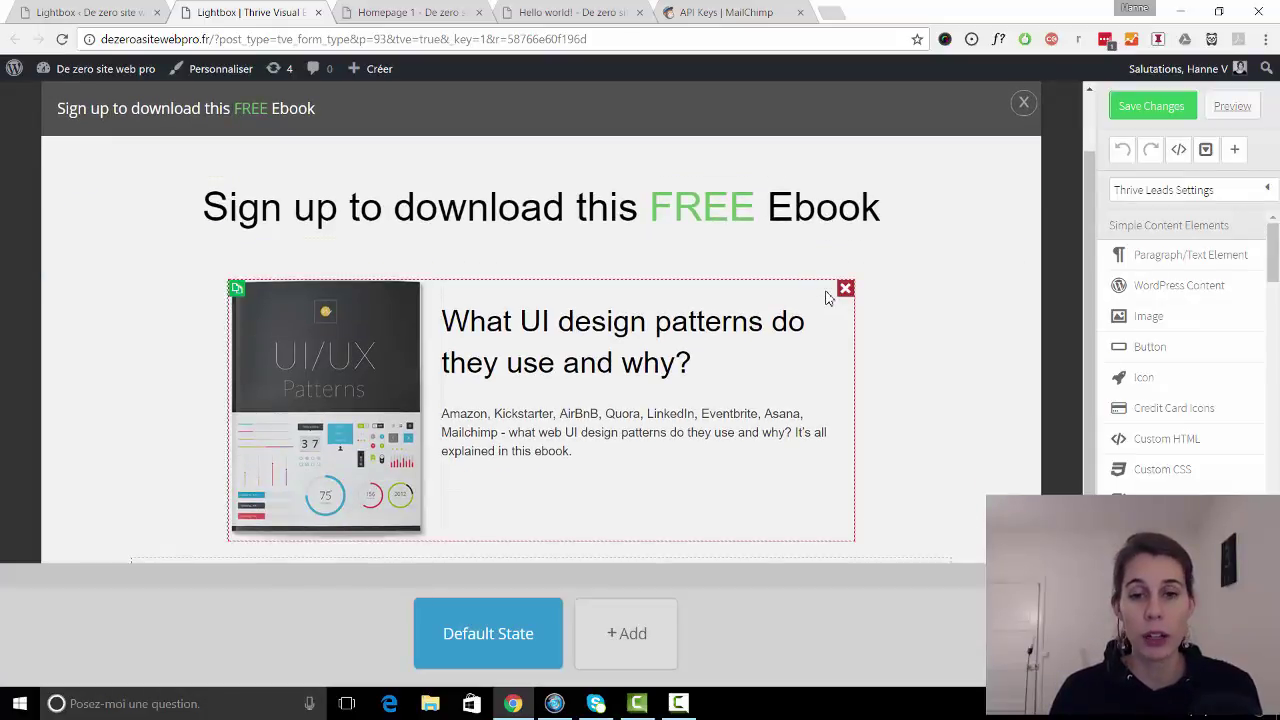
{"action": "scroll", "coordinate": [828, 298], "scroll_direction": "up", "scroll_amount": 1}
{"action": "scroll", "coordinate": [828, 298], "scroll_direction": "down", "scroll_amount": 2}
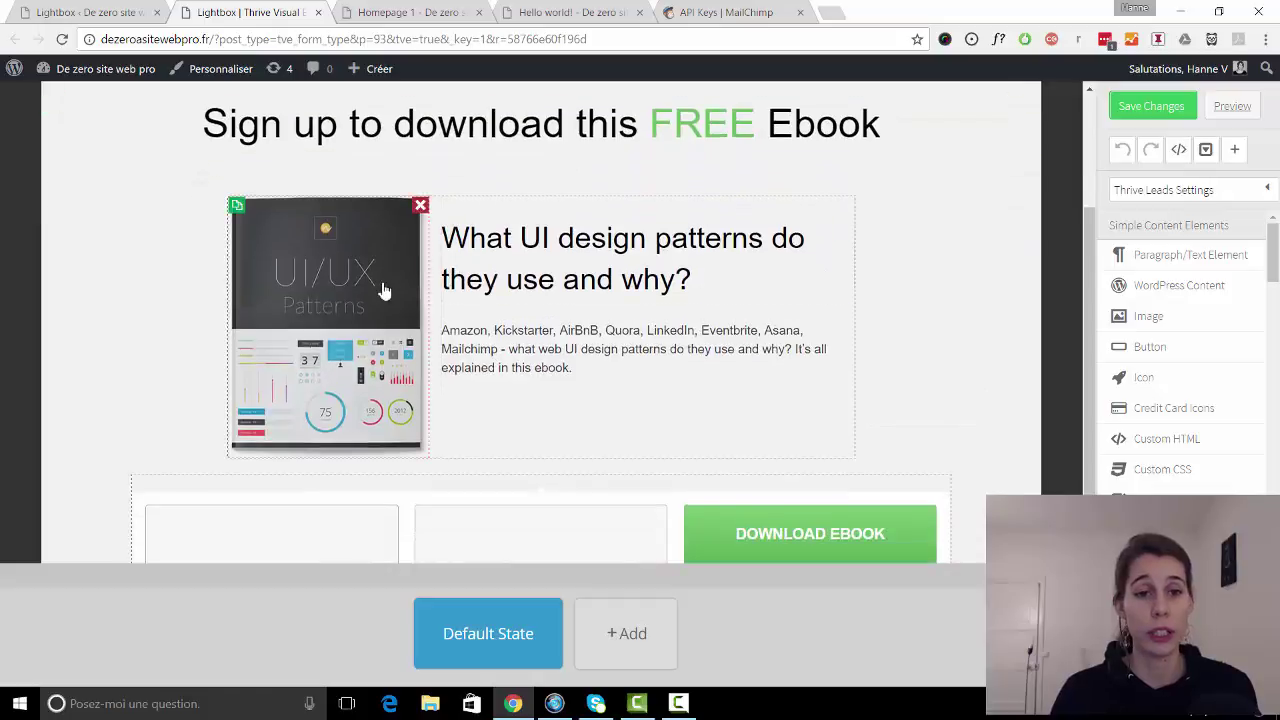
Step: View the media library images available for replacing the ebook cover, and close the library without choosing one
{"action": "left_click", "coordinate": [383, 290]}
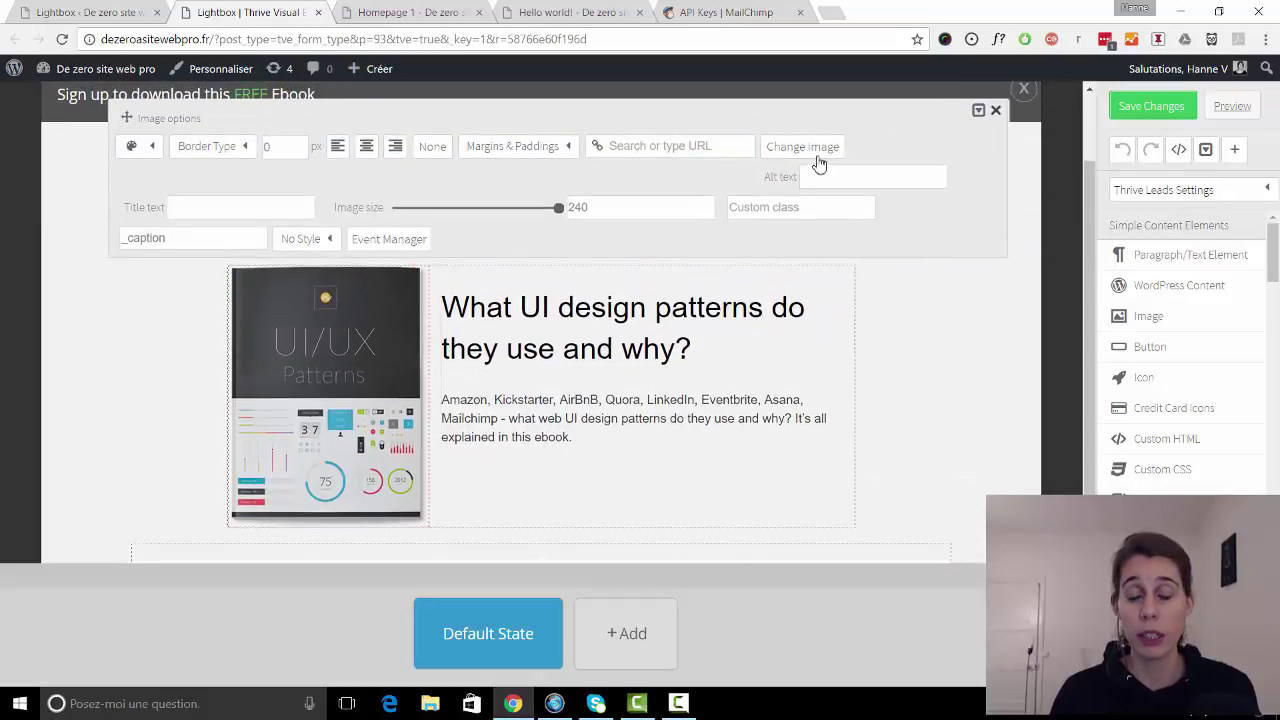
{"action": "left_click", "coordinate": [795, 152]}
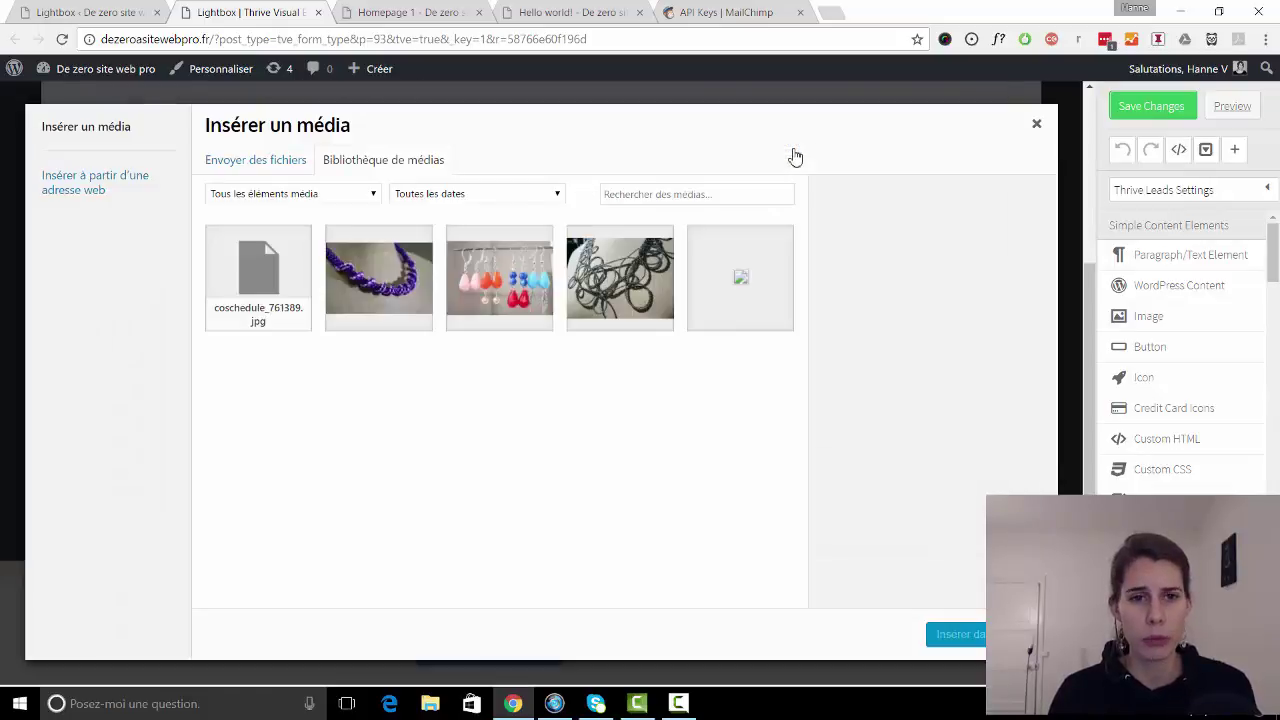
{"action": "left_click", "coordinate": [1037, 127]}
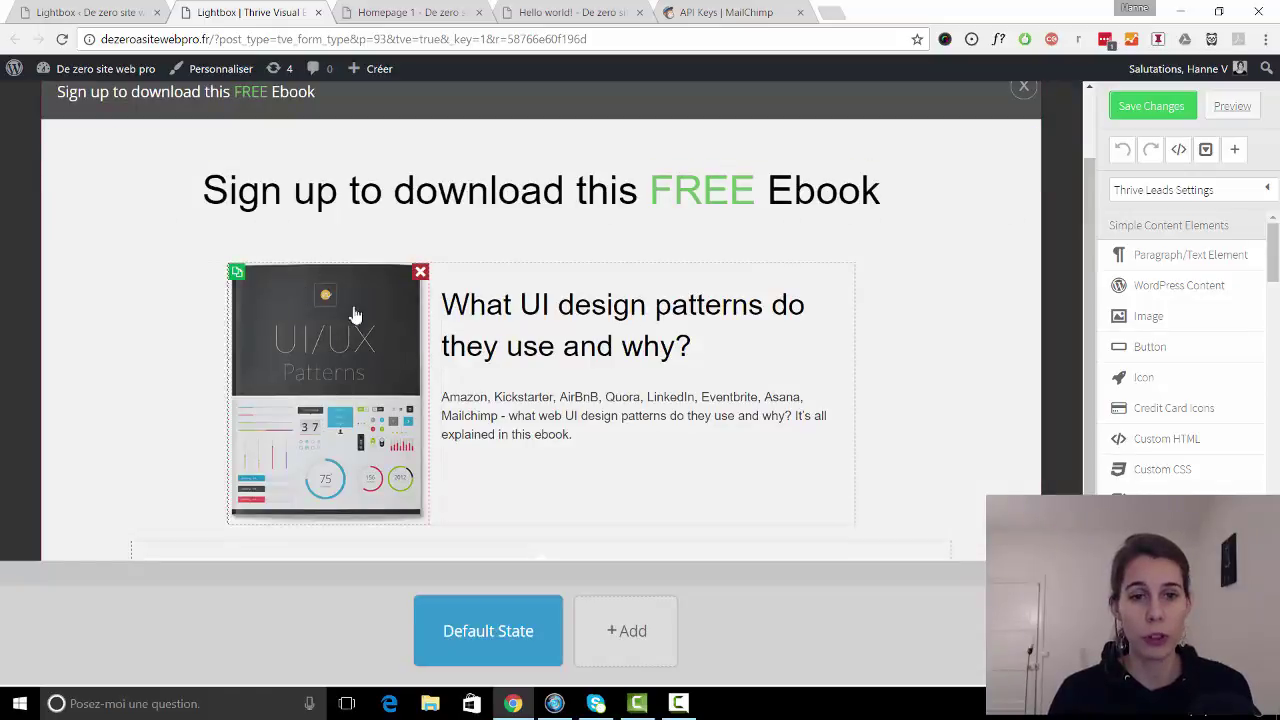
Step: Replace the heading beside the ebook cover with "fjldkfdjkjf changer le texte"
{"action": "left_click", "coordinate": [705, 347]}
{"action": "left_click_drag", "start_coordinate": [705, 347], "coordinate": [441, 311]}
{"action": "type", "text": "fjldkf"}
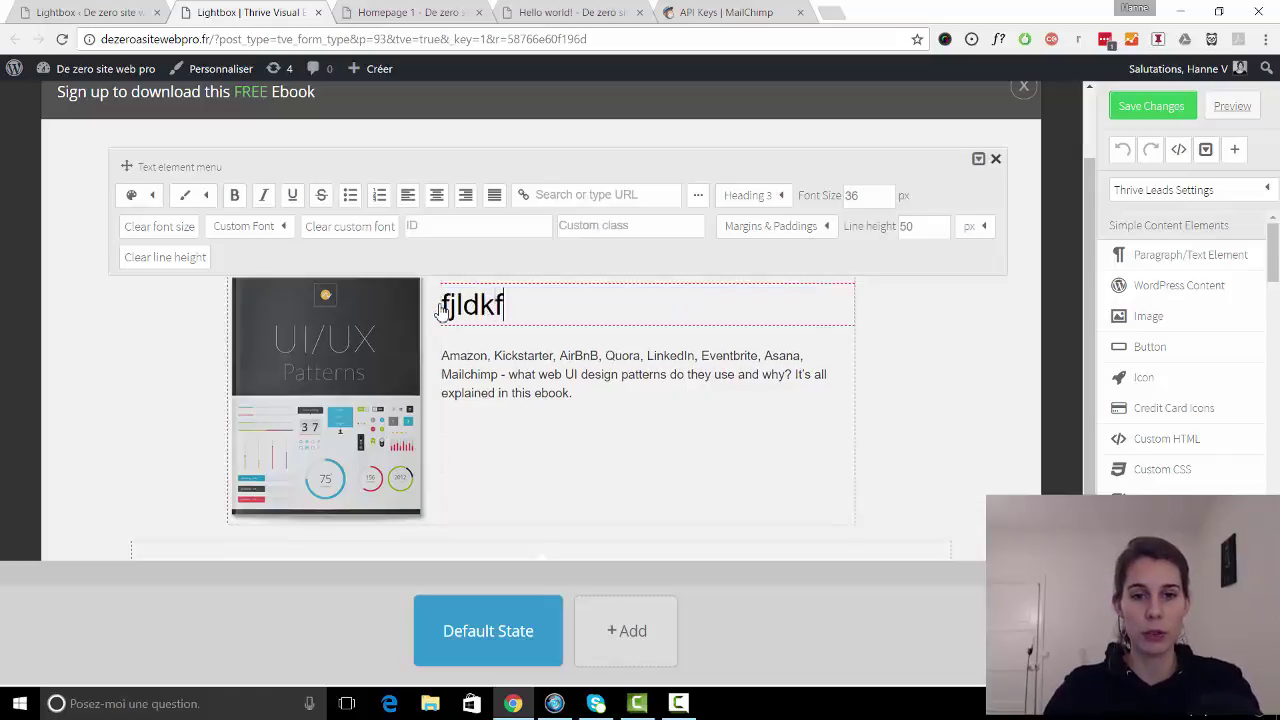
{"action": "type", "text": "djkjf changer "}
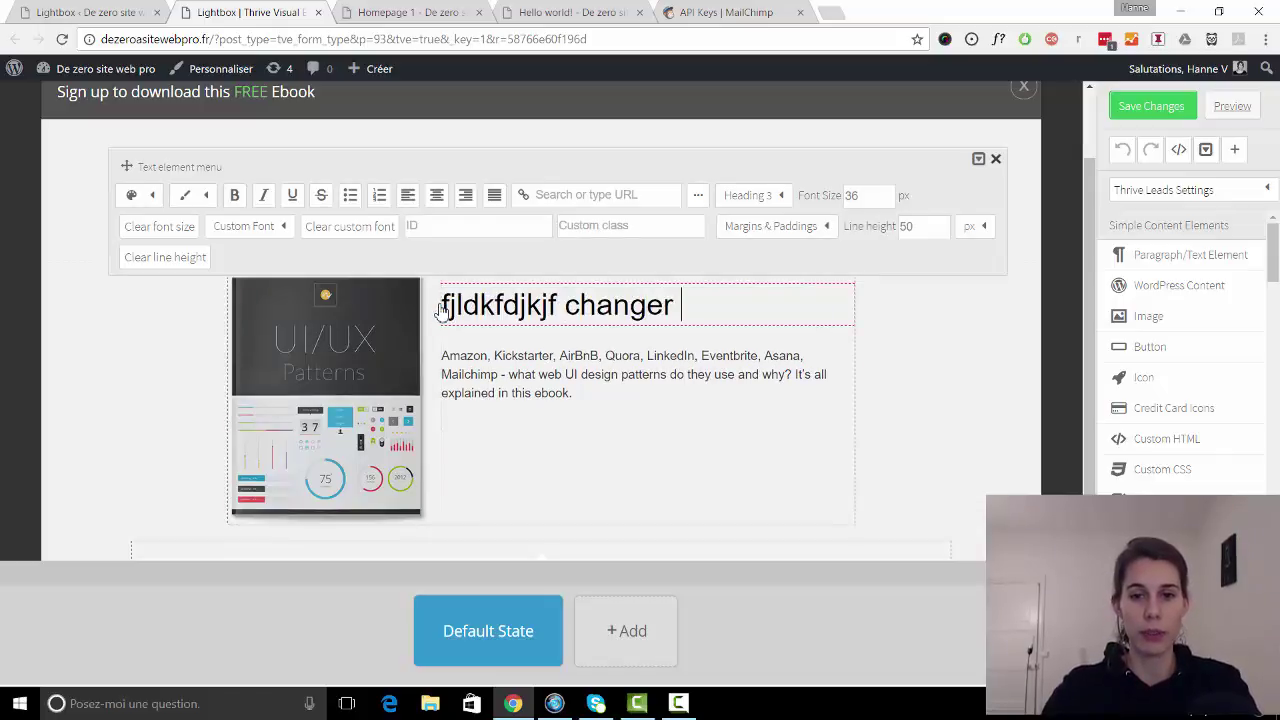
{"action": "type", "text": "le texte"}
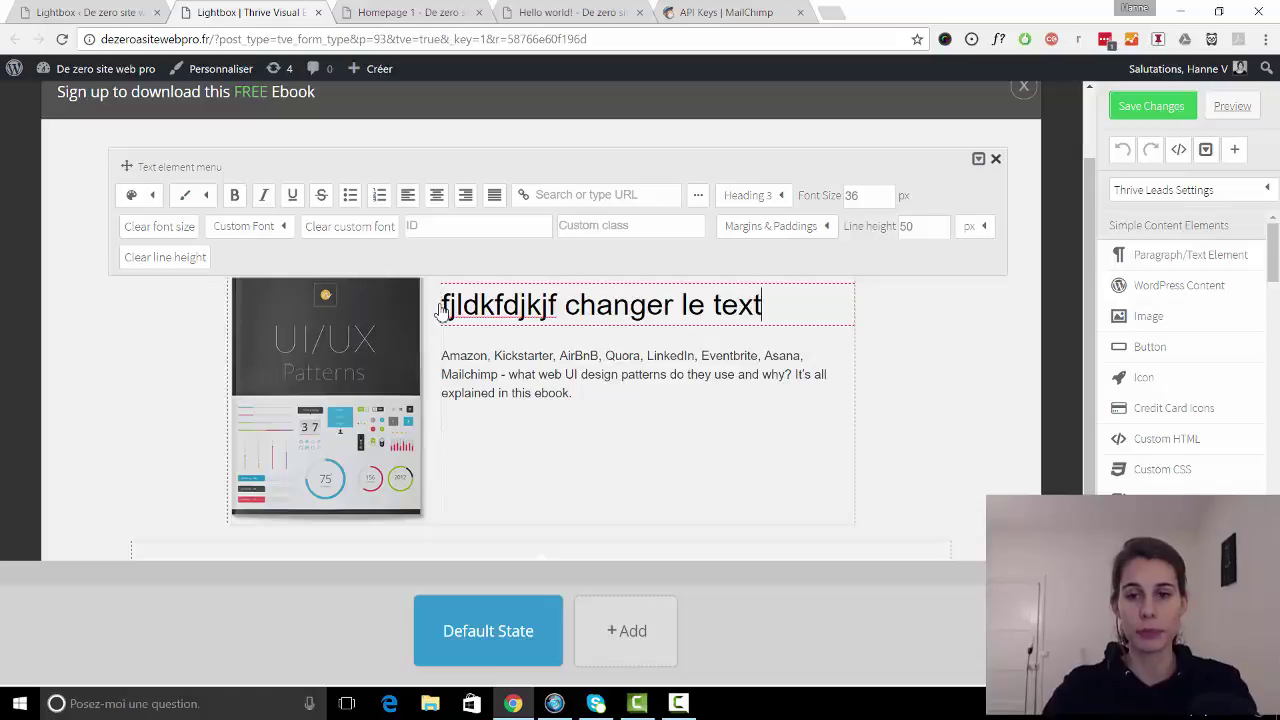
{"action": "left_click", "coordinate": [985, 425]}
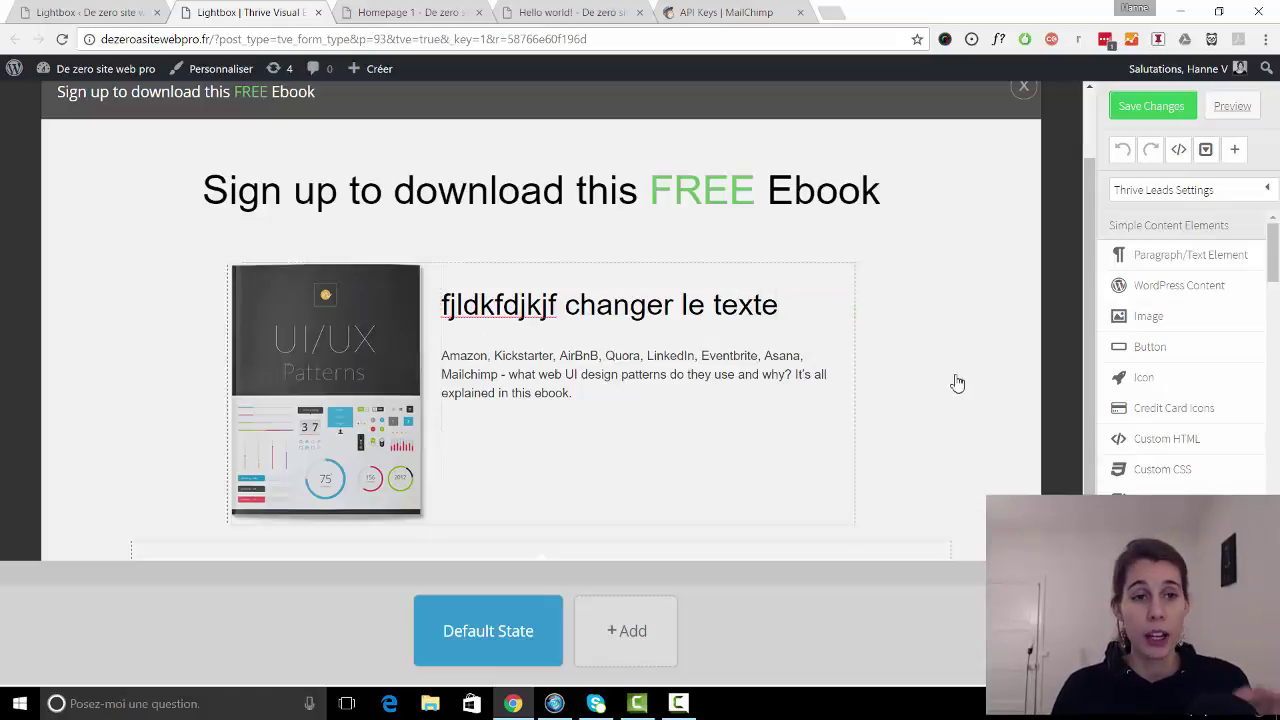
Step: Create a new service connection for the lead generation fields, using API as the connection type
{"action": "scroll", "coordinate": [957, 383], "scroll_direction": "down", "scroll_amount": 2}
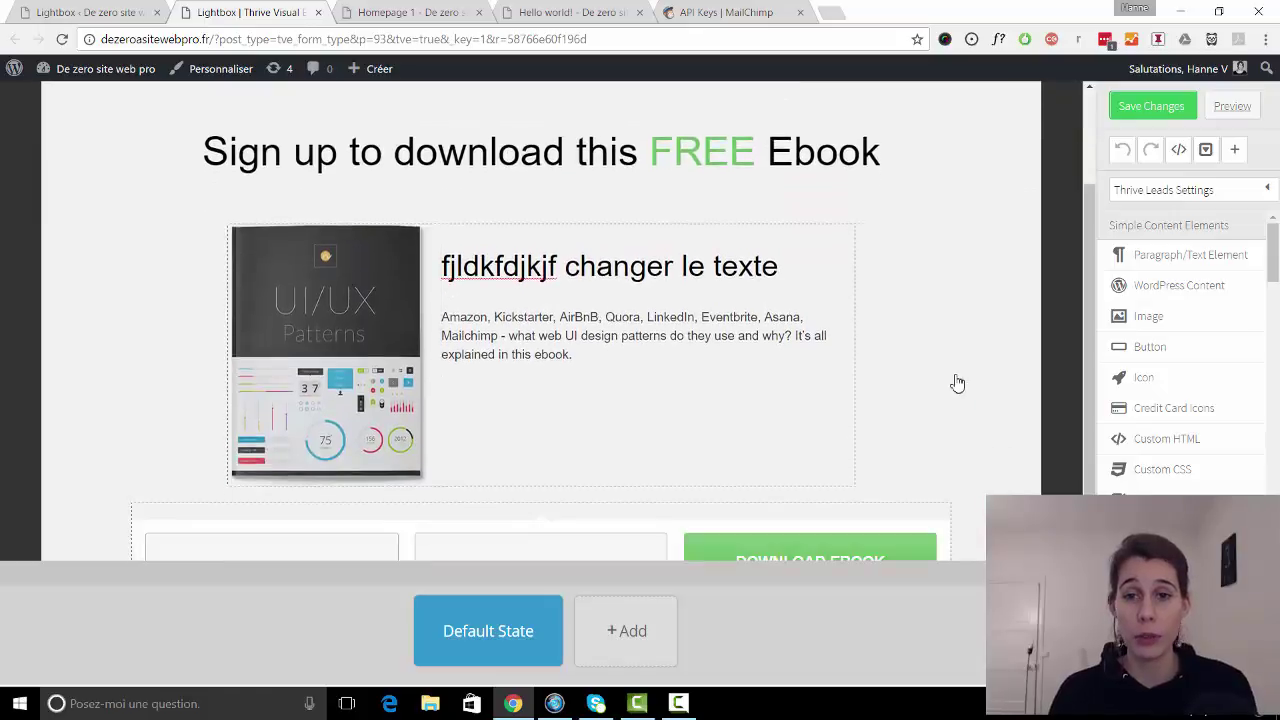
{"action": "scroll", "coordinate": [957, 383], "scroll_direction": "down", "scroll_amount": 1}
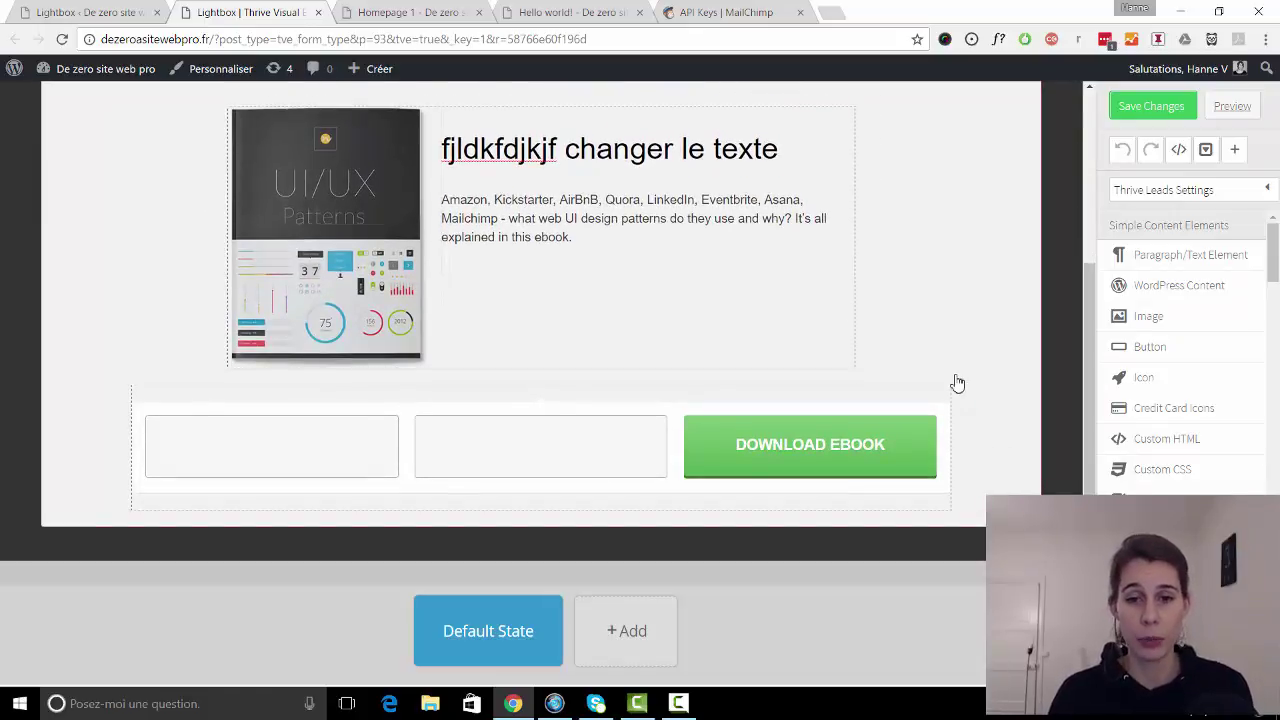
{"action": "left_click", "coordinate": [679, 446]}
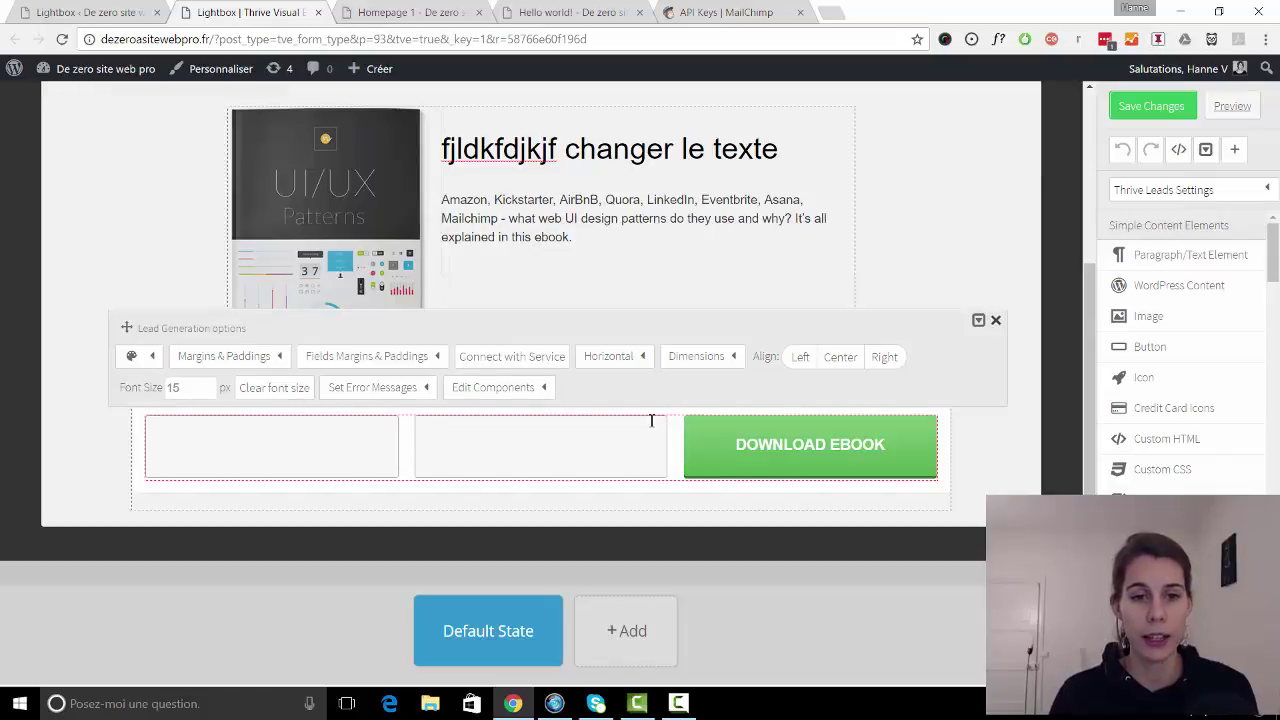
{"action": "left_click", "coordinate": [527, 363]}
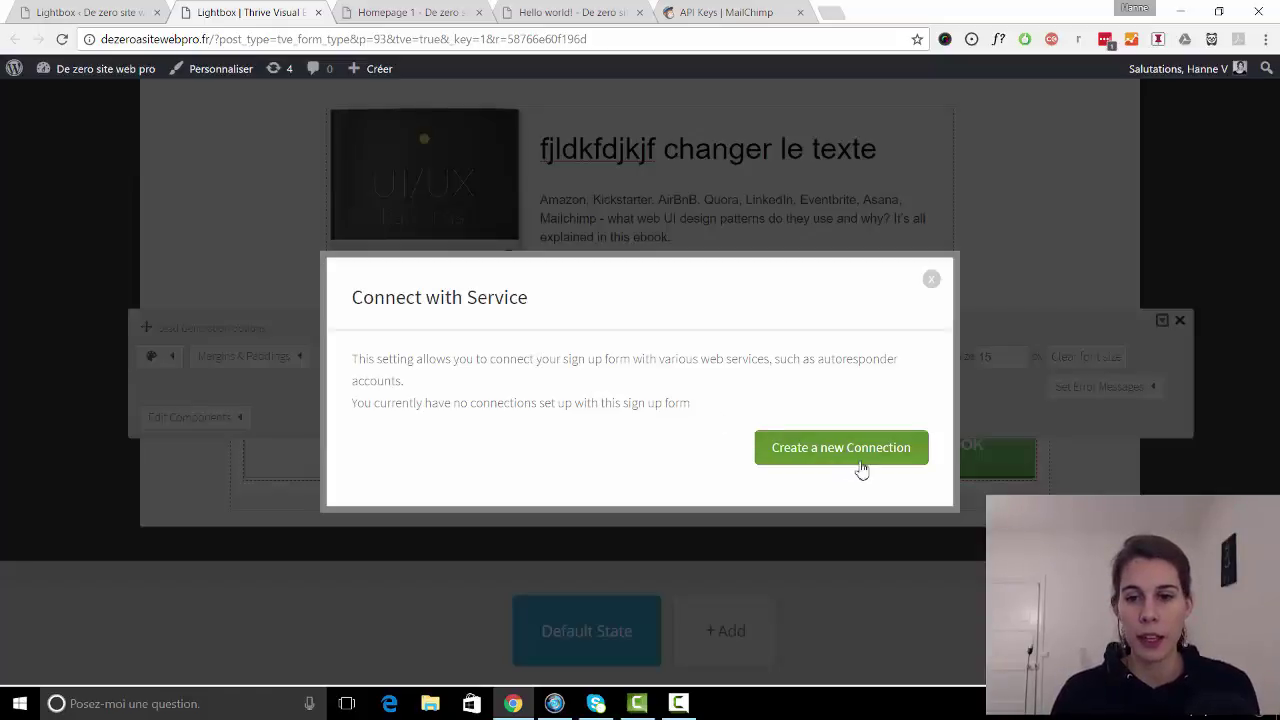
{"action": "left_click", "coordinate": [862, 461]}
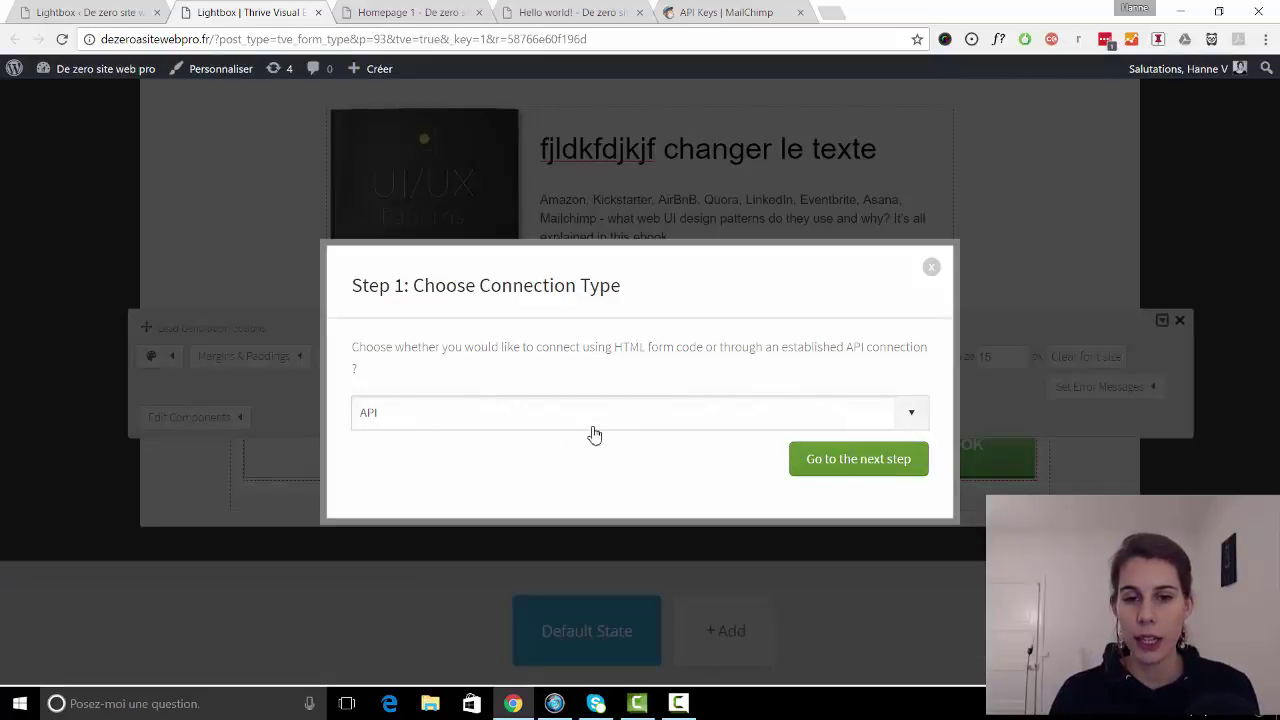
{"action": "left_click", "coordinate": [879, 466]}
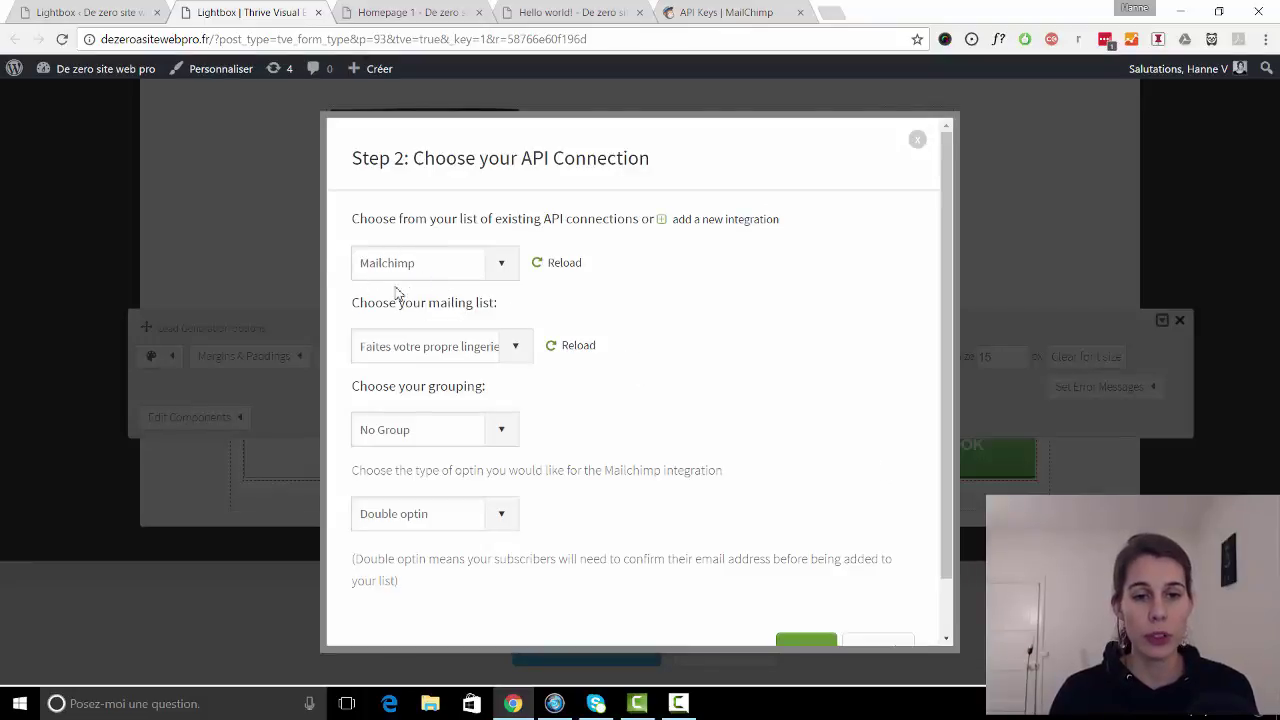
Step: Connect the form to the Mailchimp mailing list 3030 with Single optin as the opt-in type, and save the connection
{"action": "left_click", "coordinate": [520, 350]}
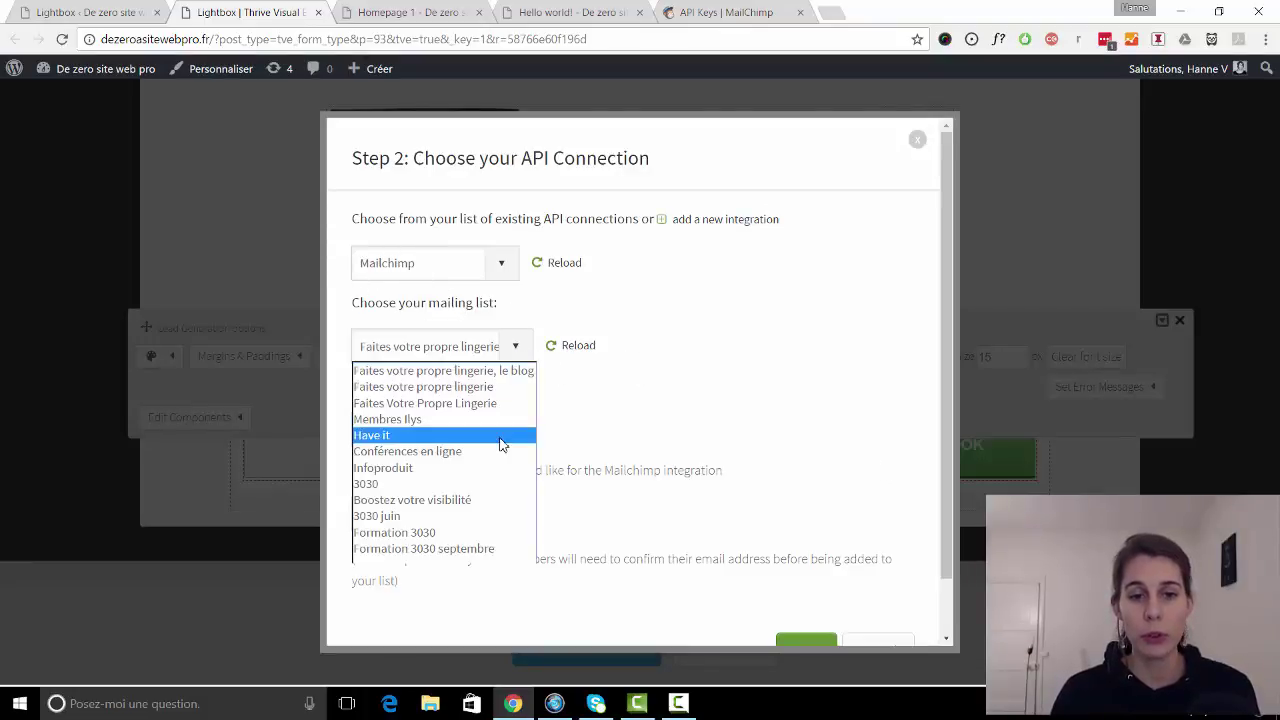
{"action": "left_click", "coordinate": [462, 484]}
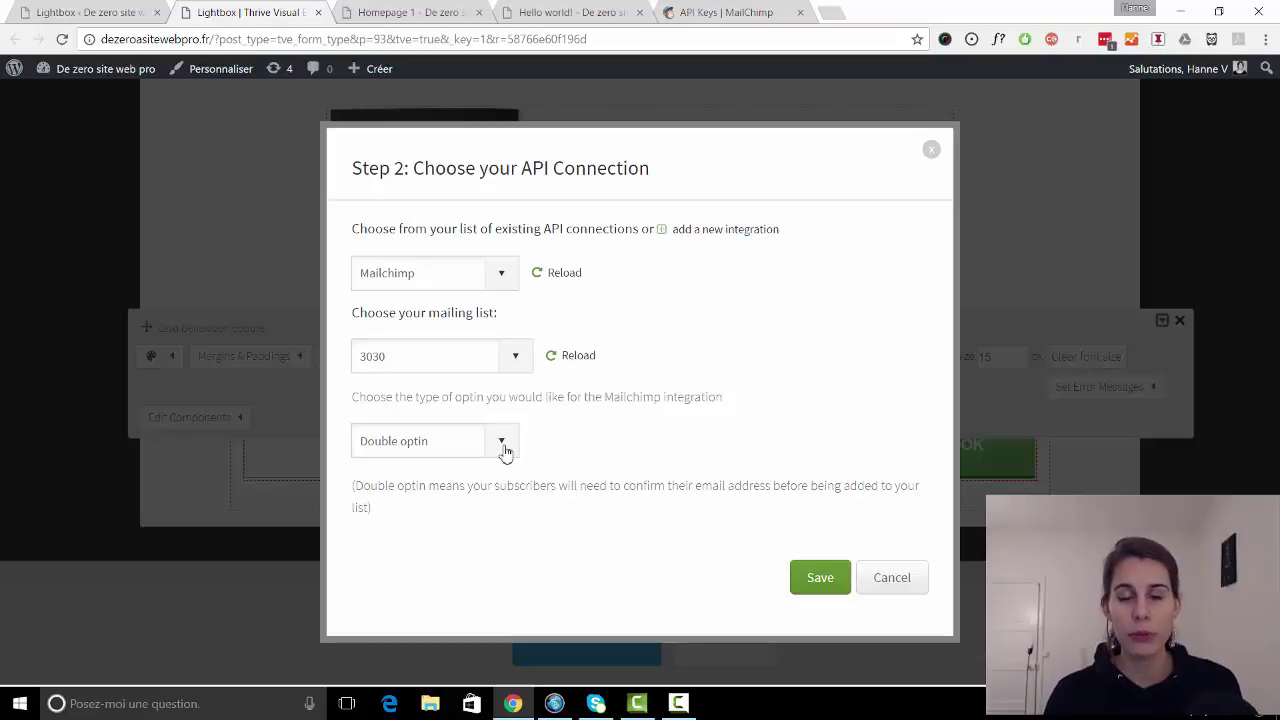
{"action": "left_click", "coordinate": [505, 451]}
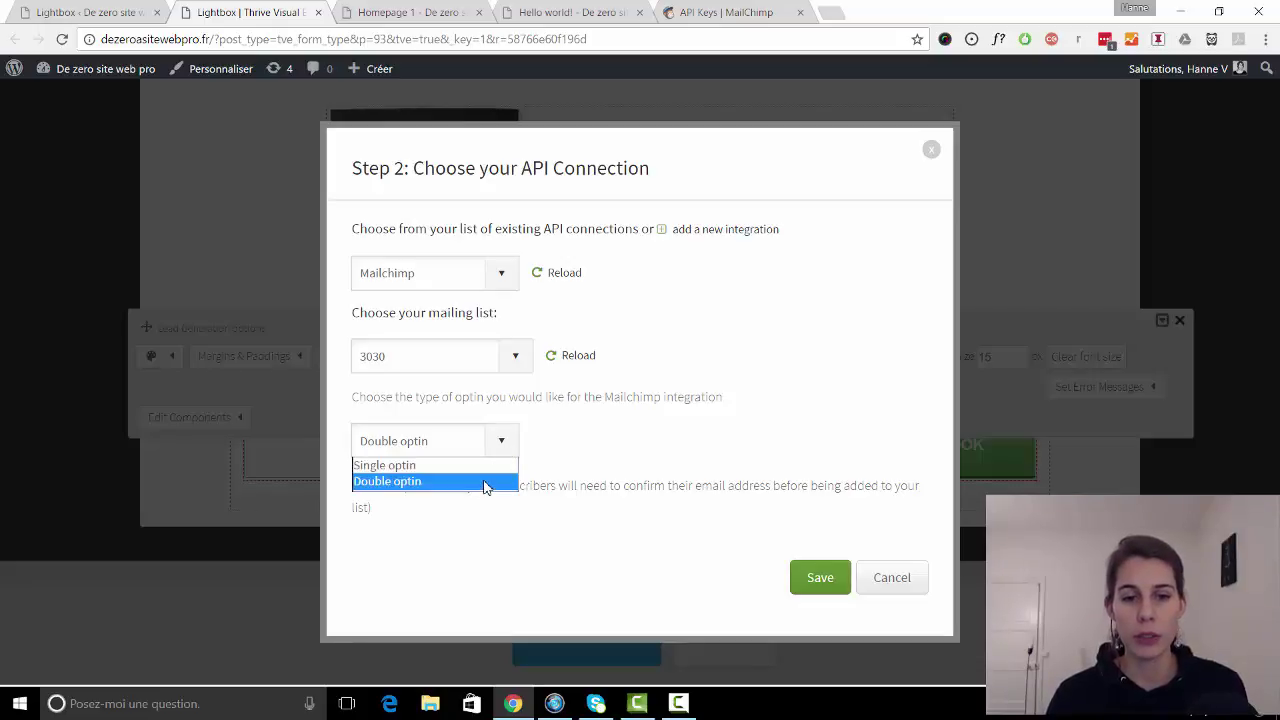
{"action": "left_click", "coordinate": [490, 465]}
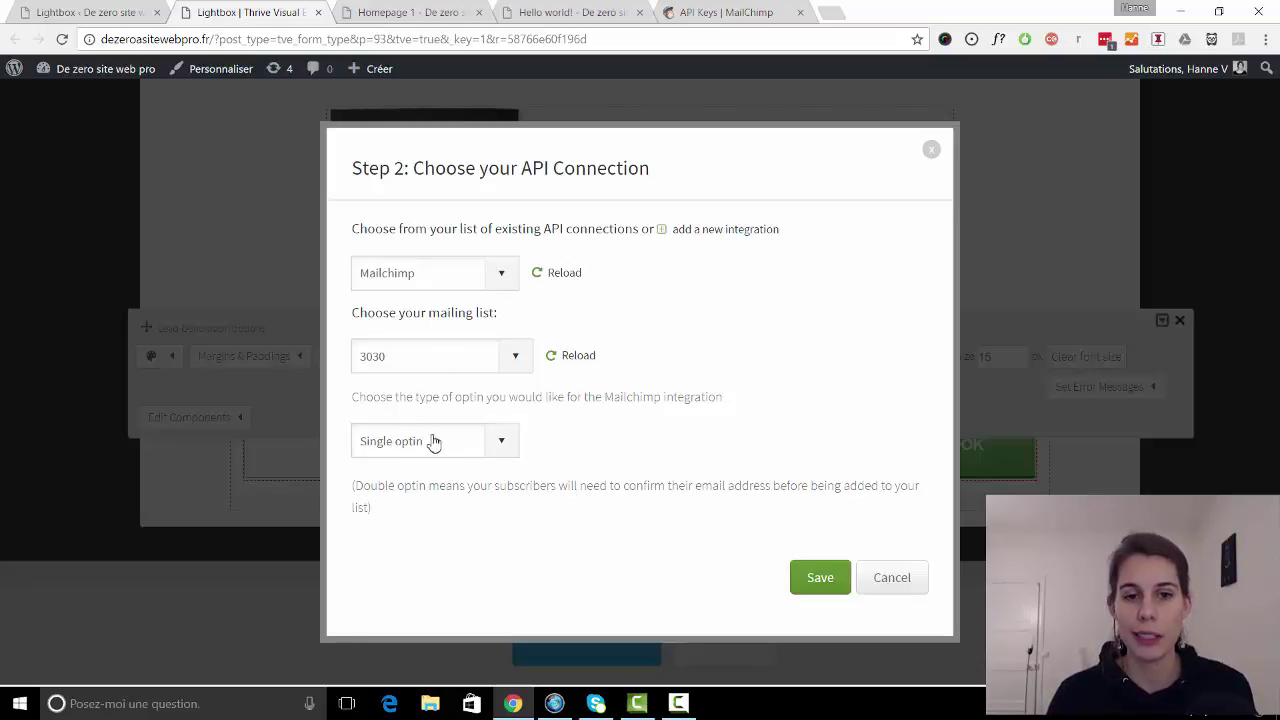
{"action": "left_click", "coordinate": [816, 578]}
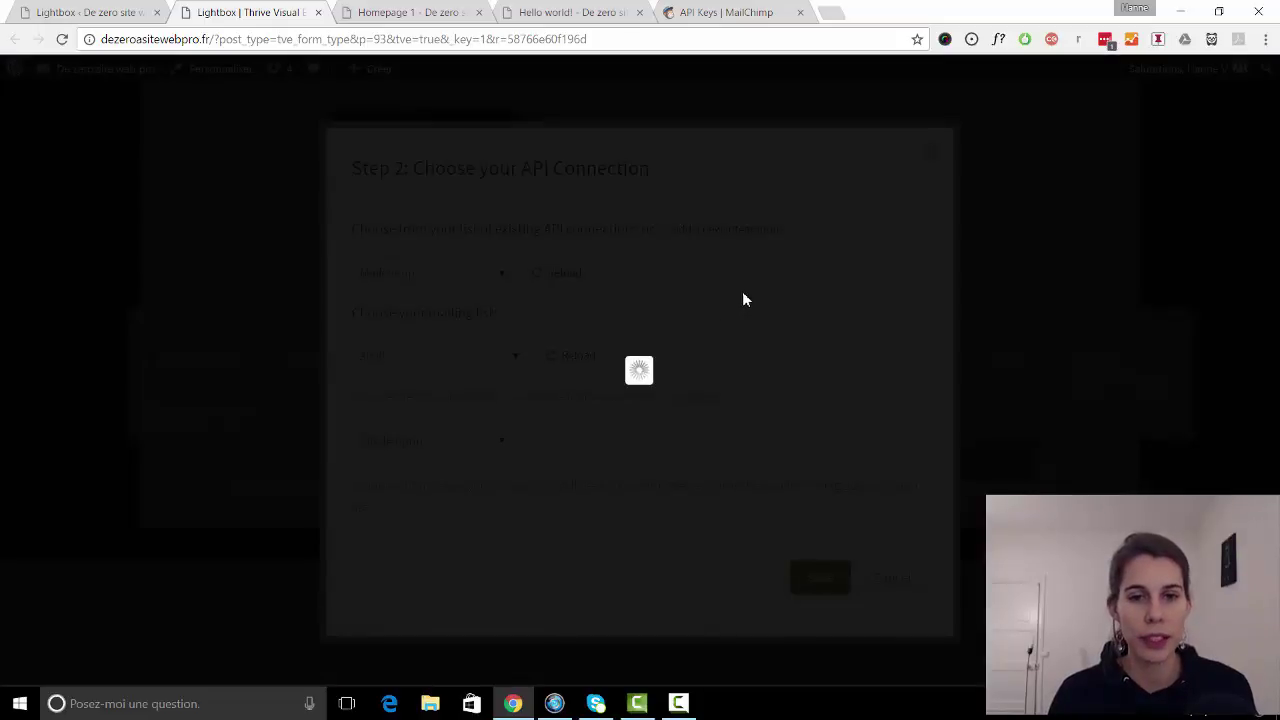
Step: Display the Name field in the form, label it "Prénom" and make it required
{"action": "scroll", "coordinate": [789, 337], "scroll_direction": "down", "scroll_amount": 3}
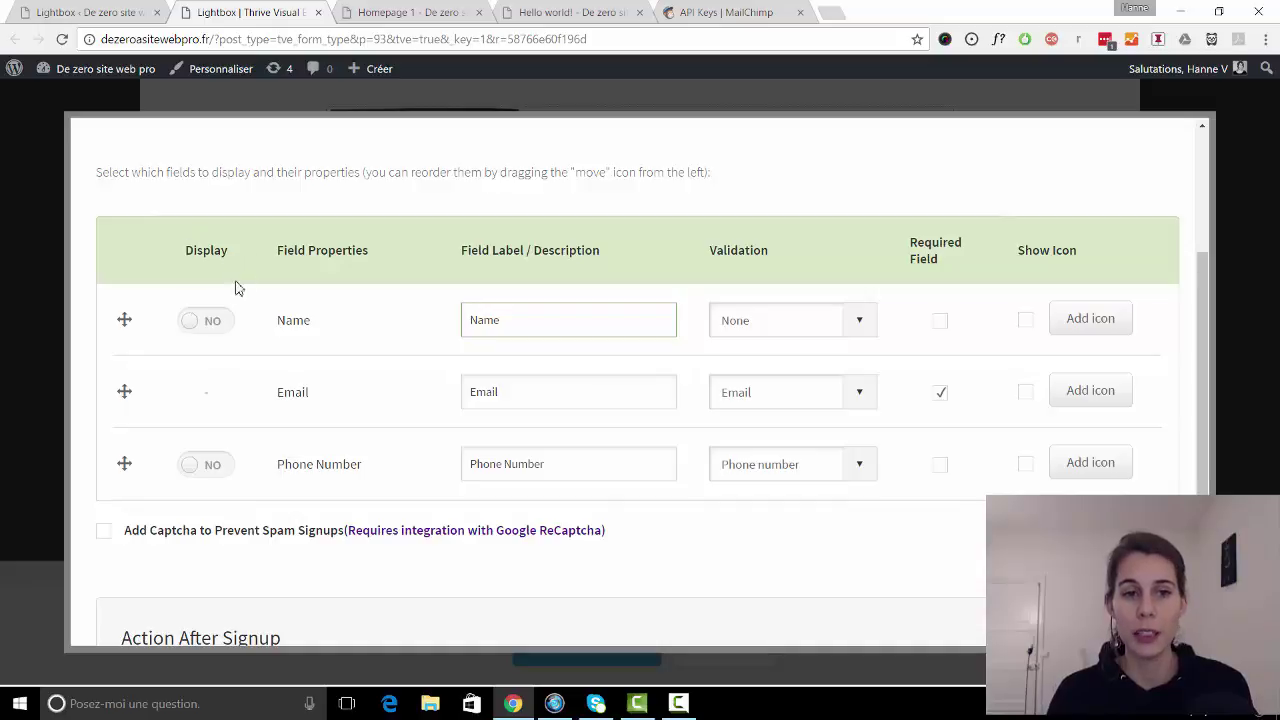
{"action": "left_click", "coordinate": [226, 332]}
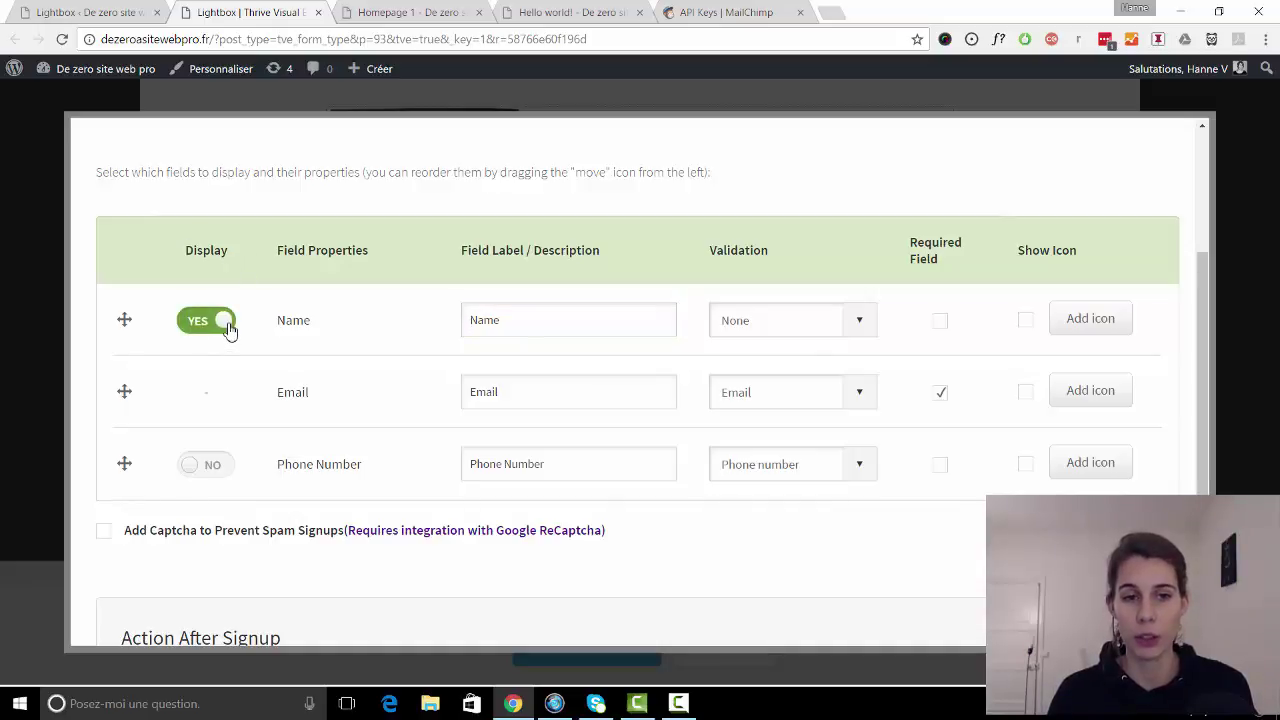
{"action": "double_click", "coordinate": [532, 330]}
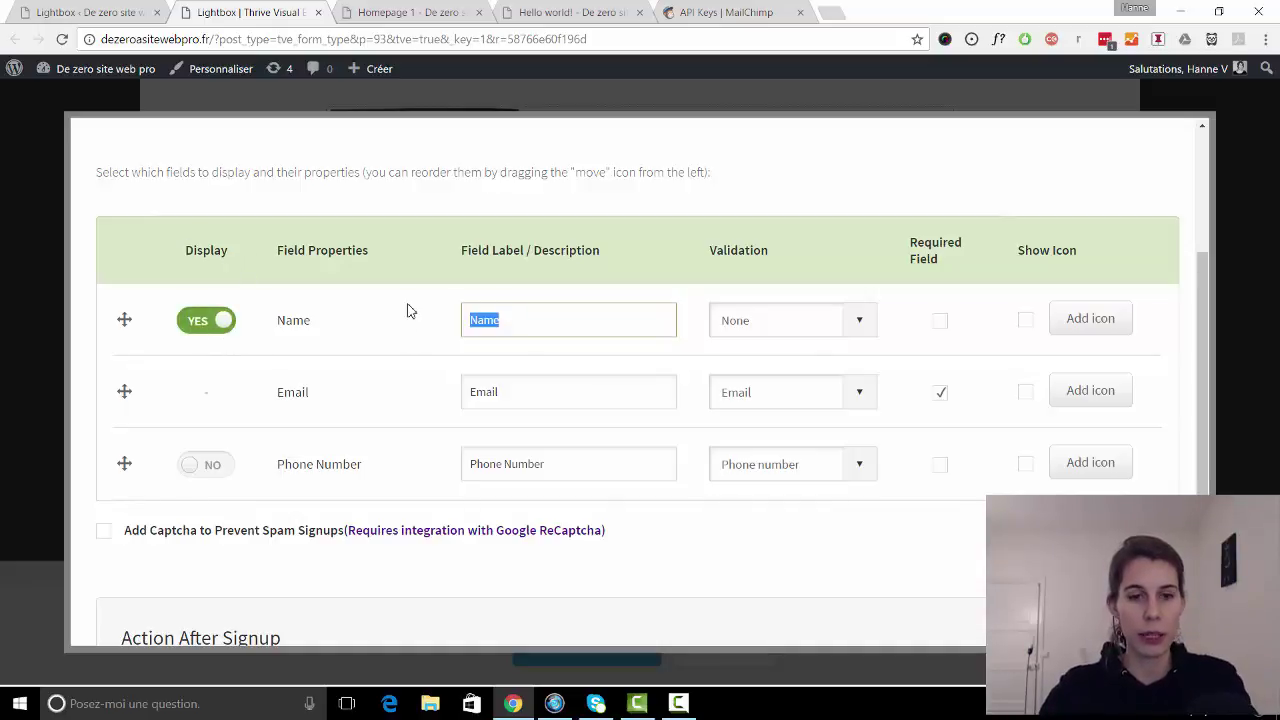
{"action": "type", "text": "Prénom"}
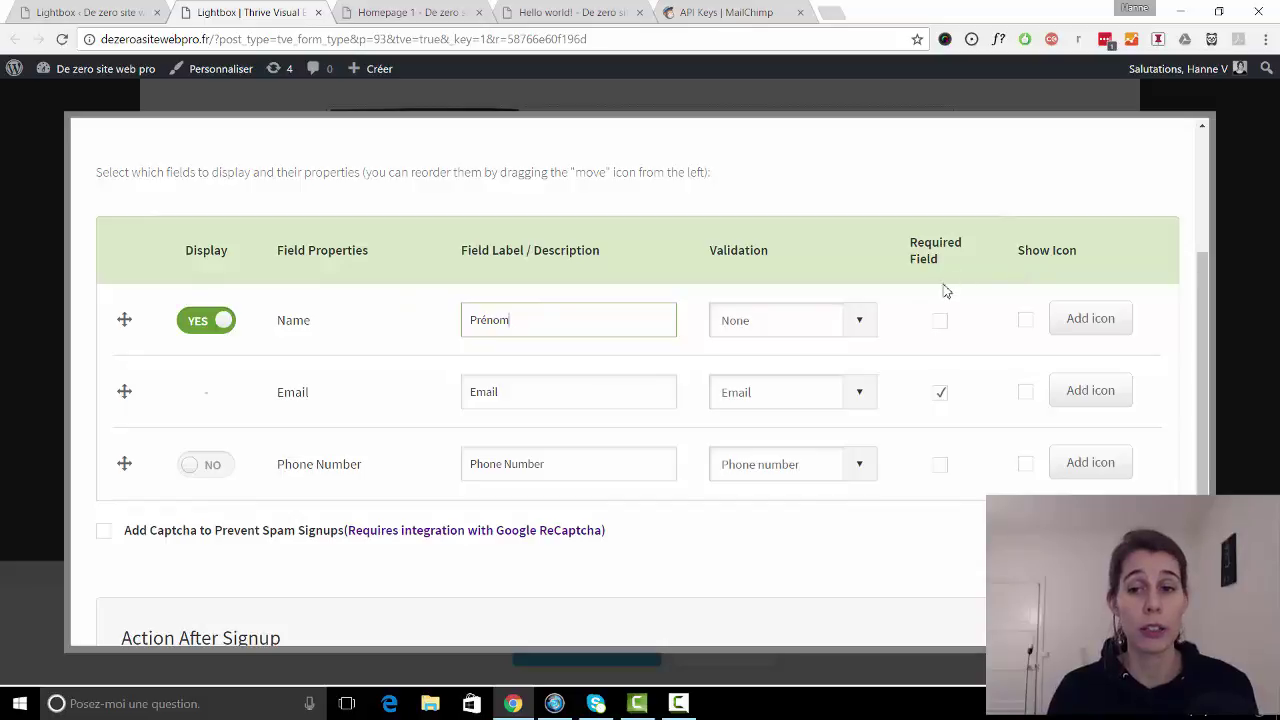
{"action": "left_click", "coordinate": [941, 321]}
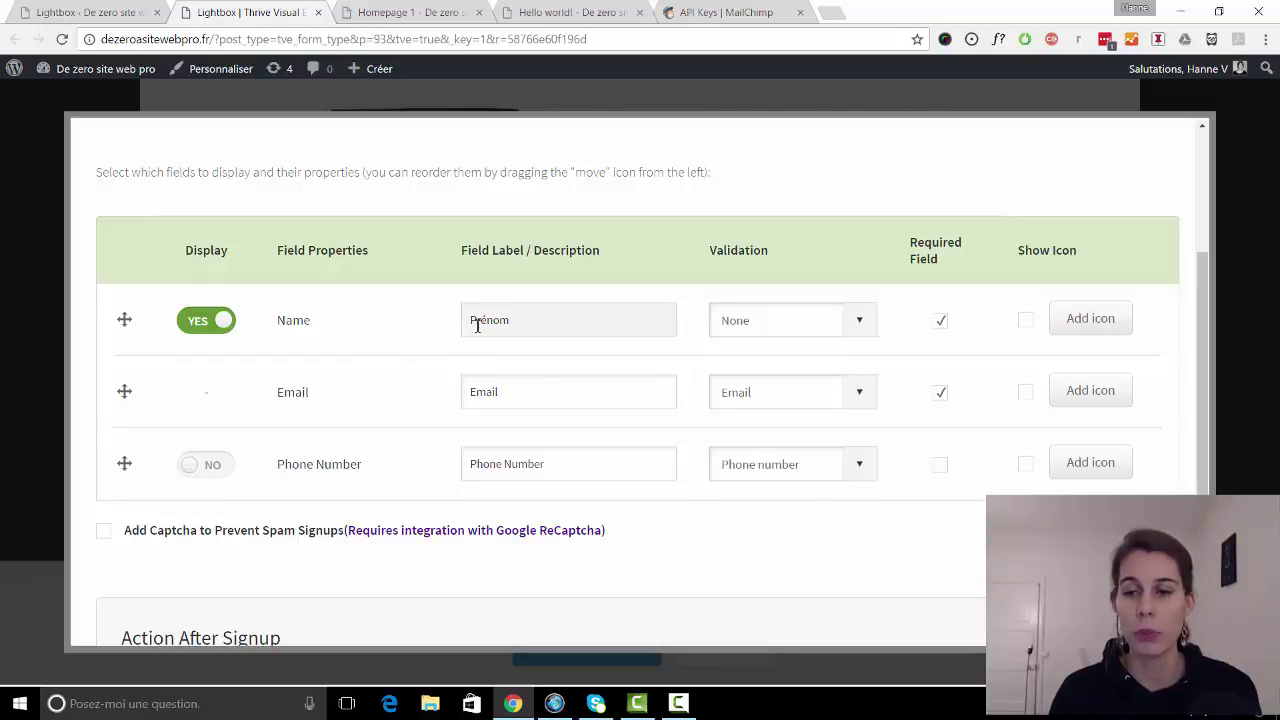
{"action": "scroll", "coordinate": [743, 368], "scroll_direction": "down", "scroll_amount": 3}
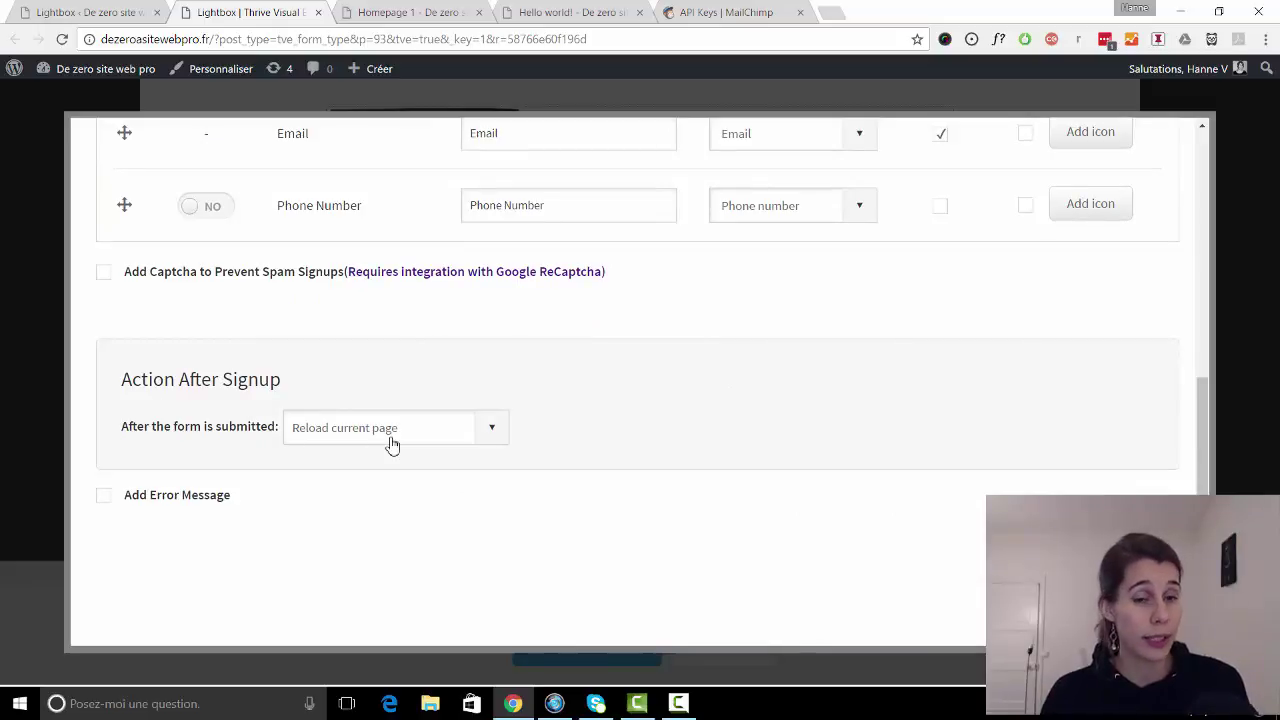
{"action": "left_click", "coordinate": [503, 429]}
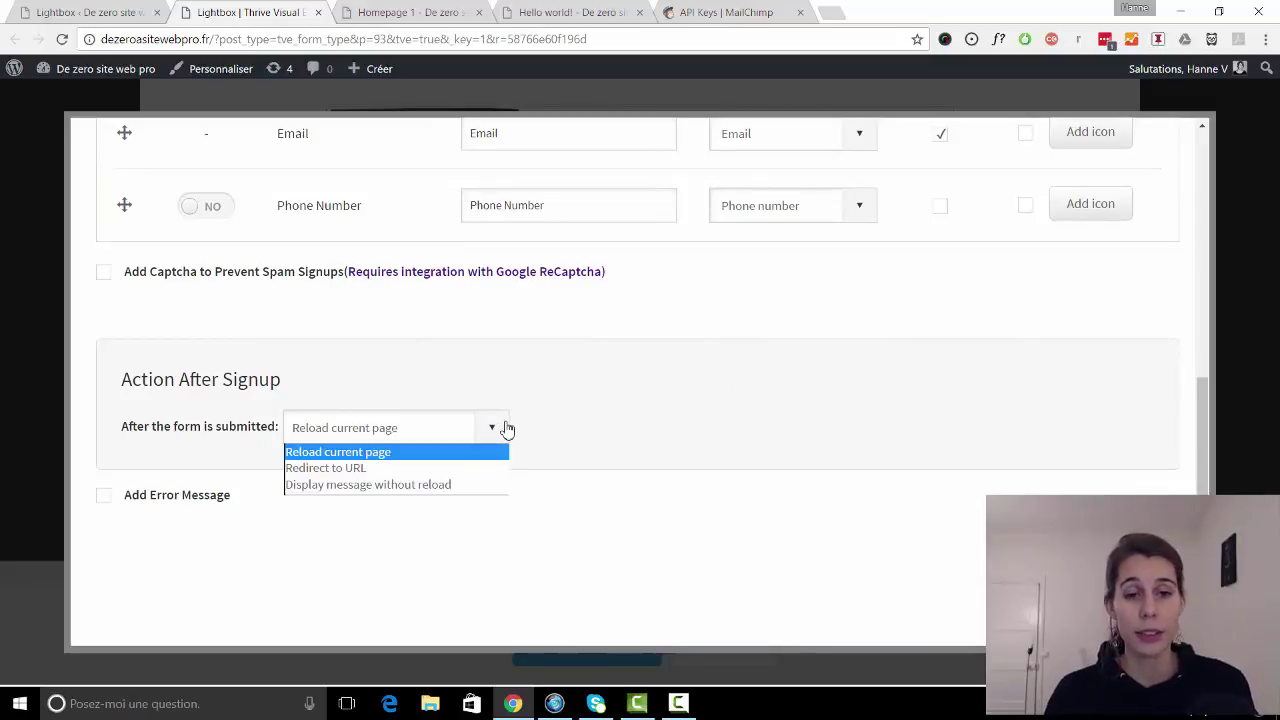
{"action": "left_click", "coordinate": [459, 470]}
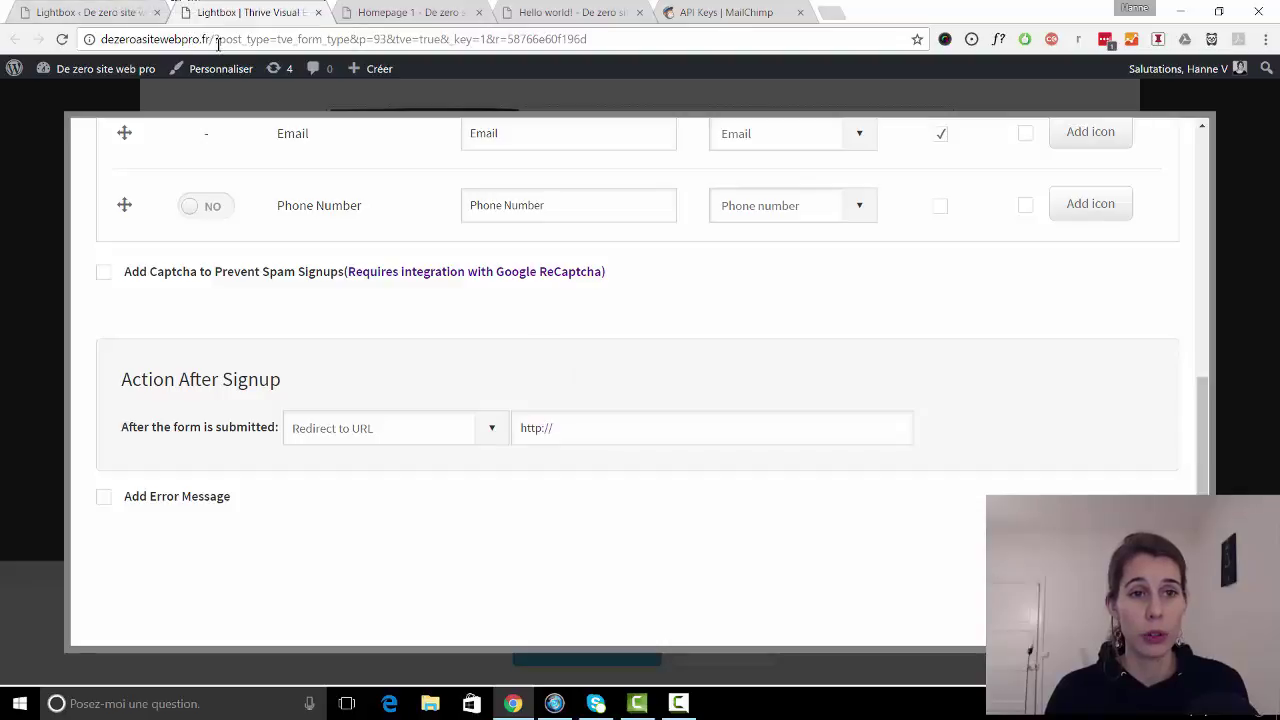
{"action": "left_click_drag", "start_coordinate": [214, 40], "coordinate": [75, 22]}
{"action": "key", "text": "ctrl+c"}
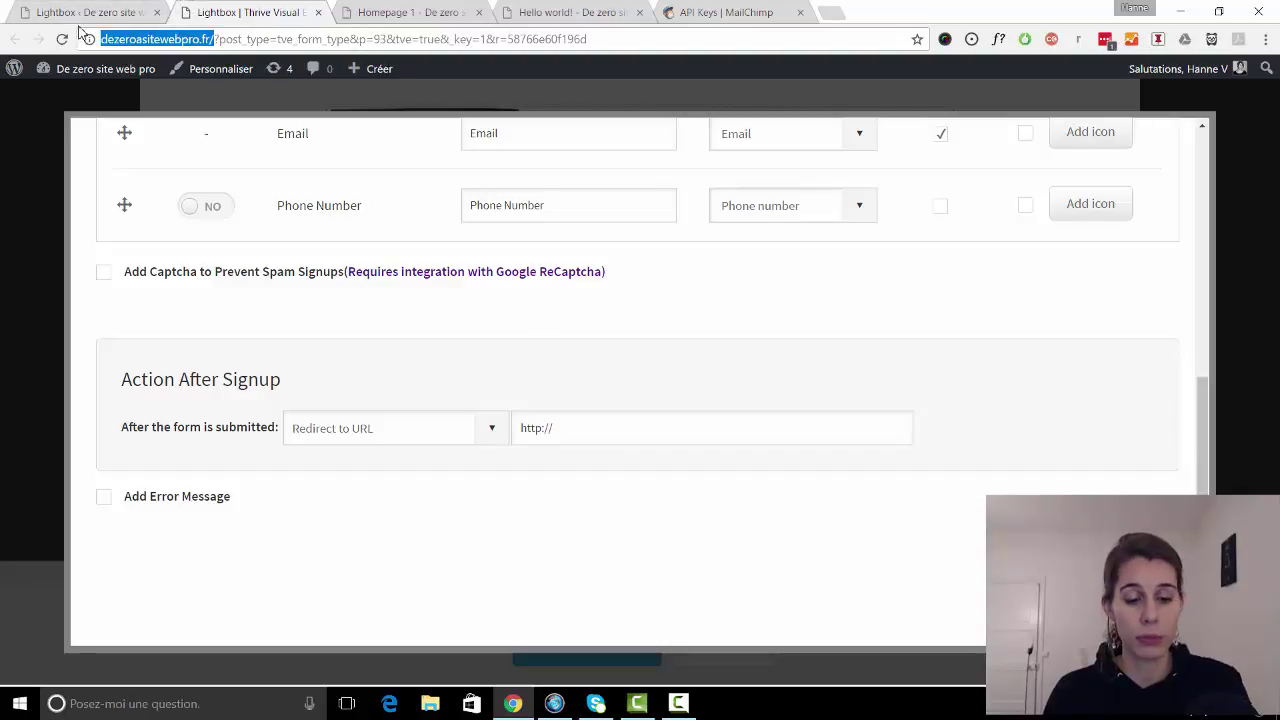
{"action": "left_click", "coordinate": [652, 422]}
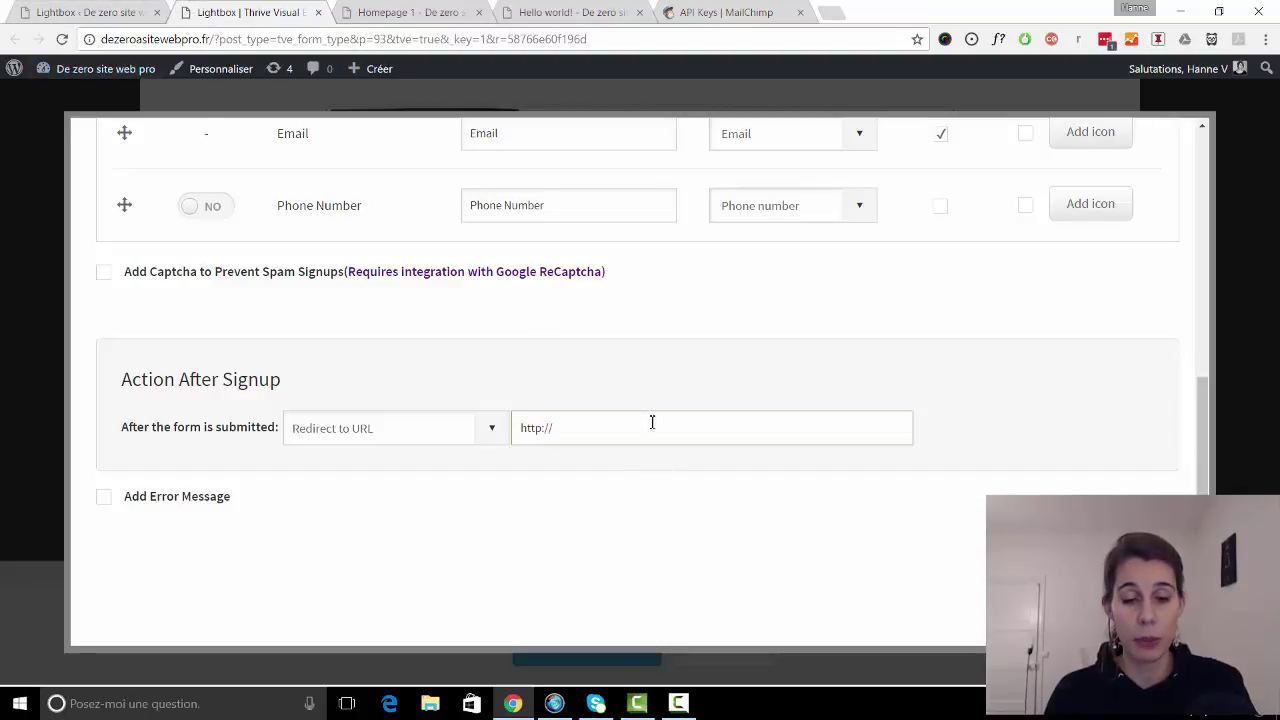
{"action": "key", "text": "ctrl+v"}
{"action": "type", "text": "merci"}
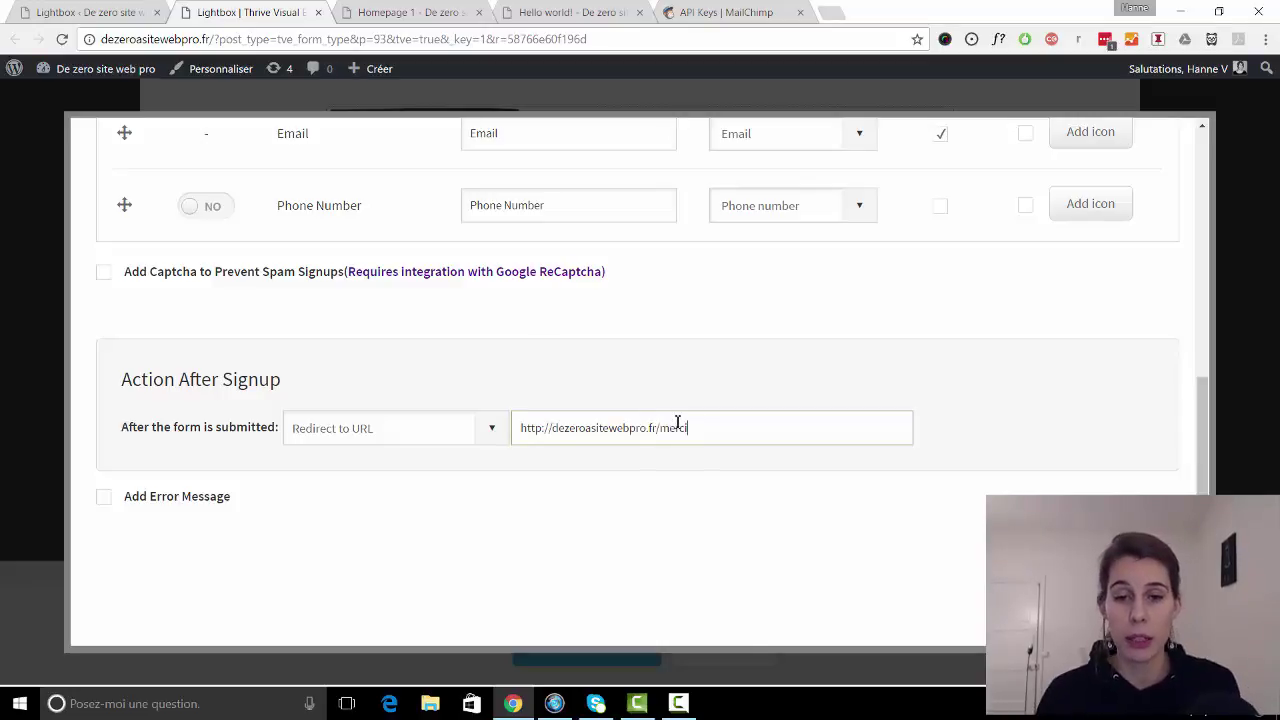
{"action": "left_click", "coordinate": [700, 495]}
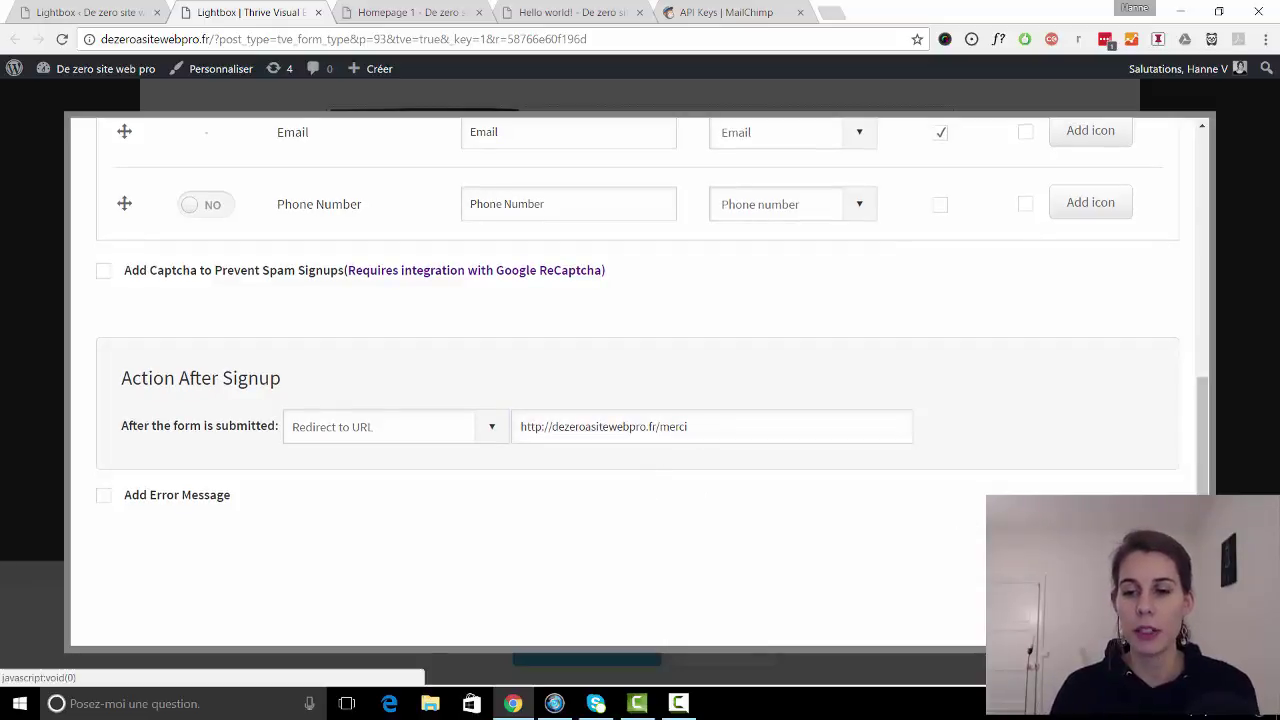
{"action": "left_click", "coordinate": [1125, 592]}
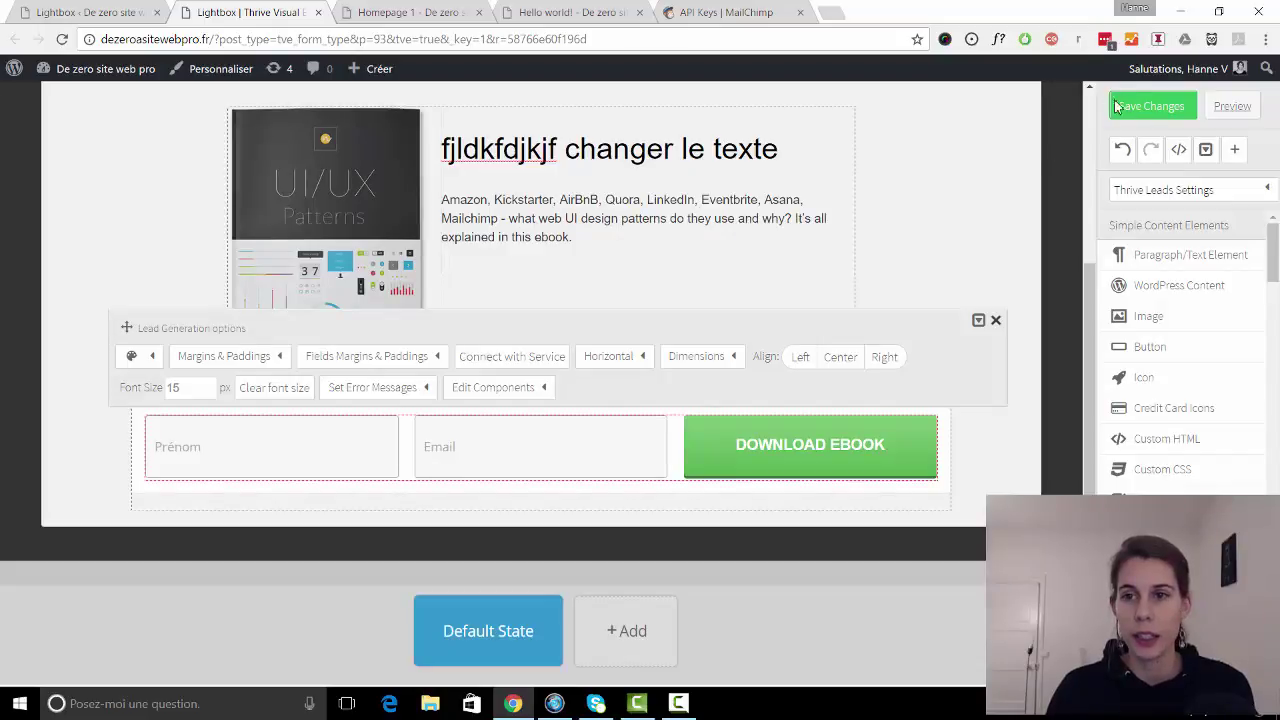
Step: Save the Lightbox design, preview it, and return to the visual editor
{"action": "left_click", "coordinate": [1152, 108]}
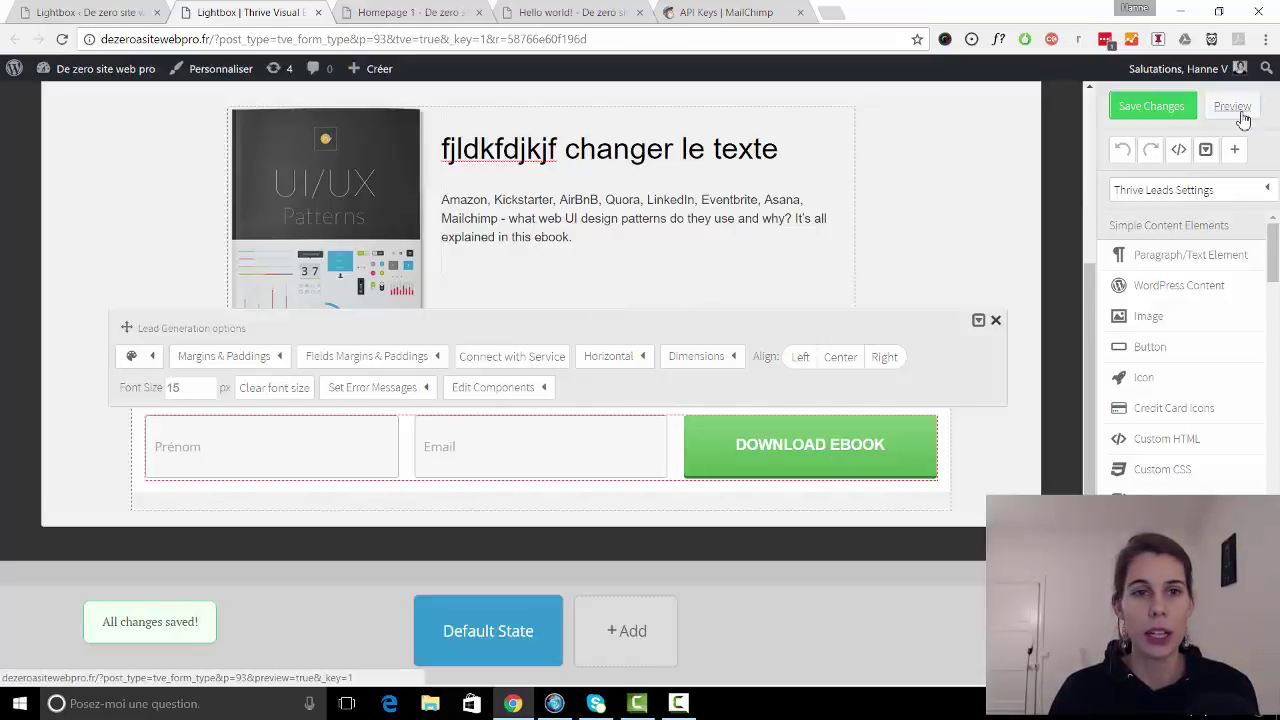
{"action": "left_click", "coordinate": [1240, 112]}
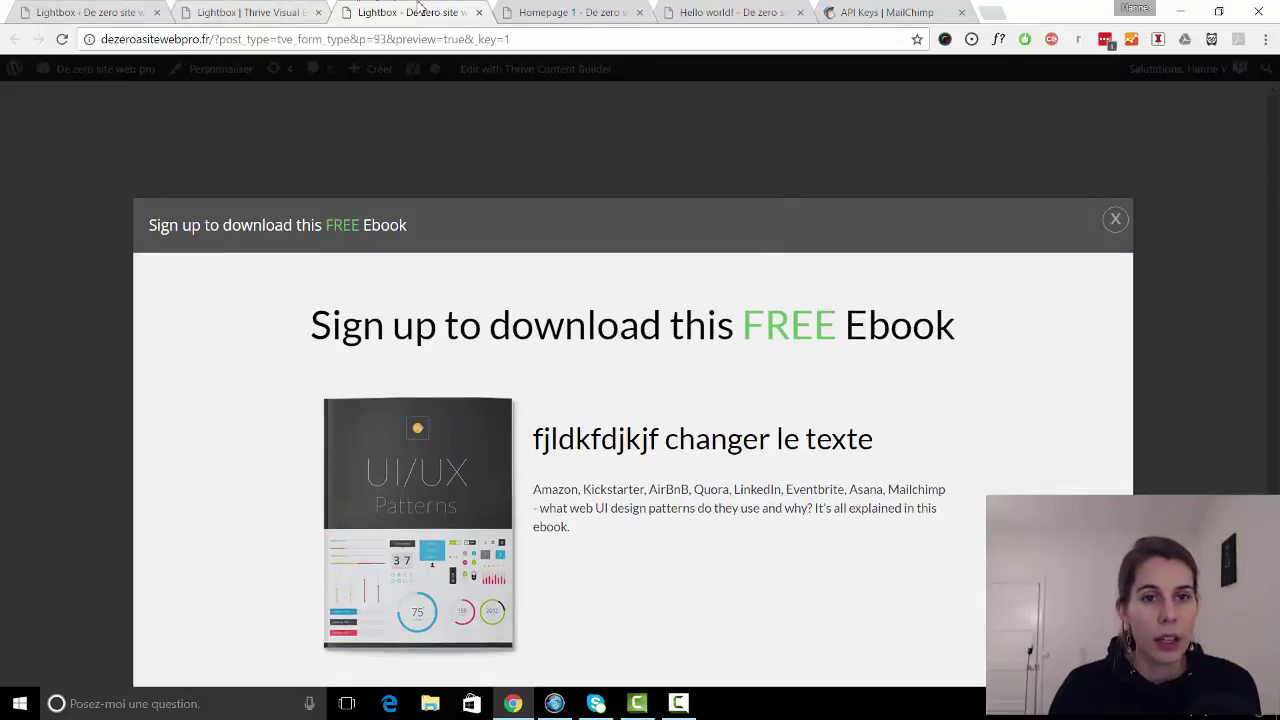
{"action": "left_click", "coordinate": [250, 10]}
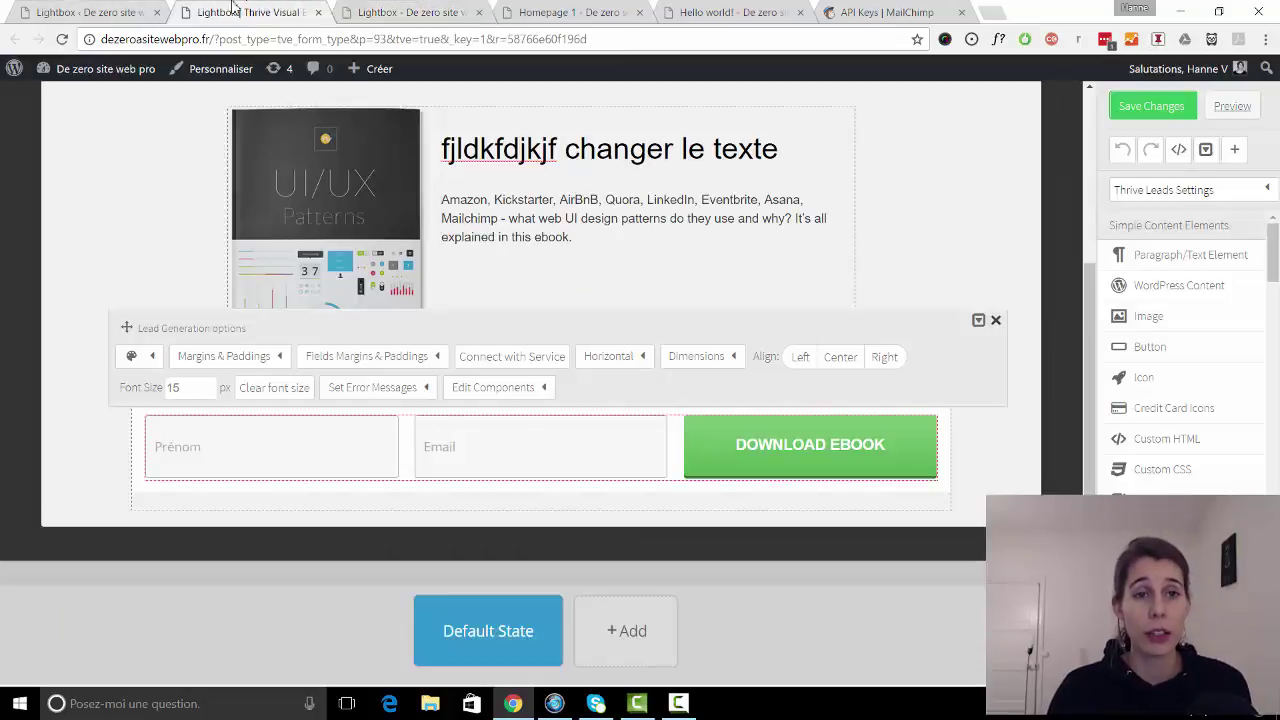
Step: In the Thrive Leads dashboard, set the guide 1 lead group to display on the post "Hello world!" and save the display settings
{"action": "left_click", "coordinate": [140, 14]}
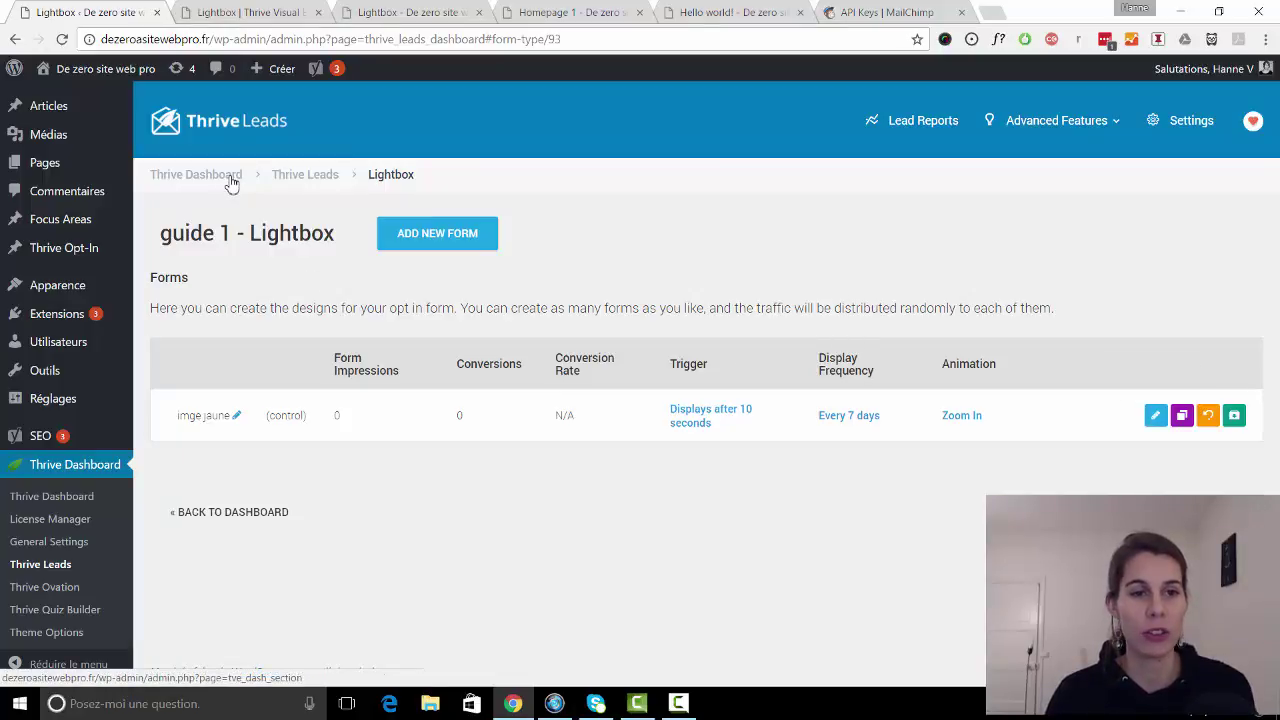
{"action": "left_click", "coordinate": [302, 178]}
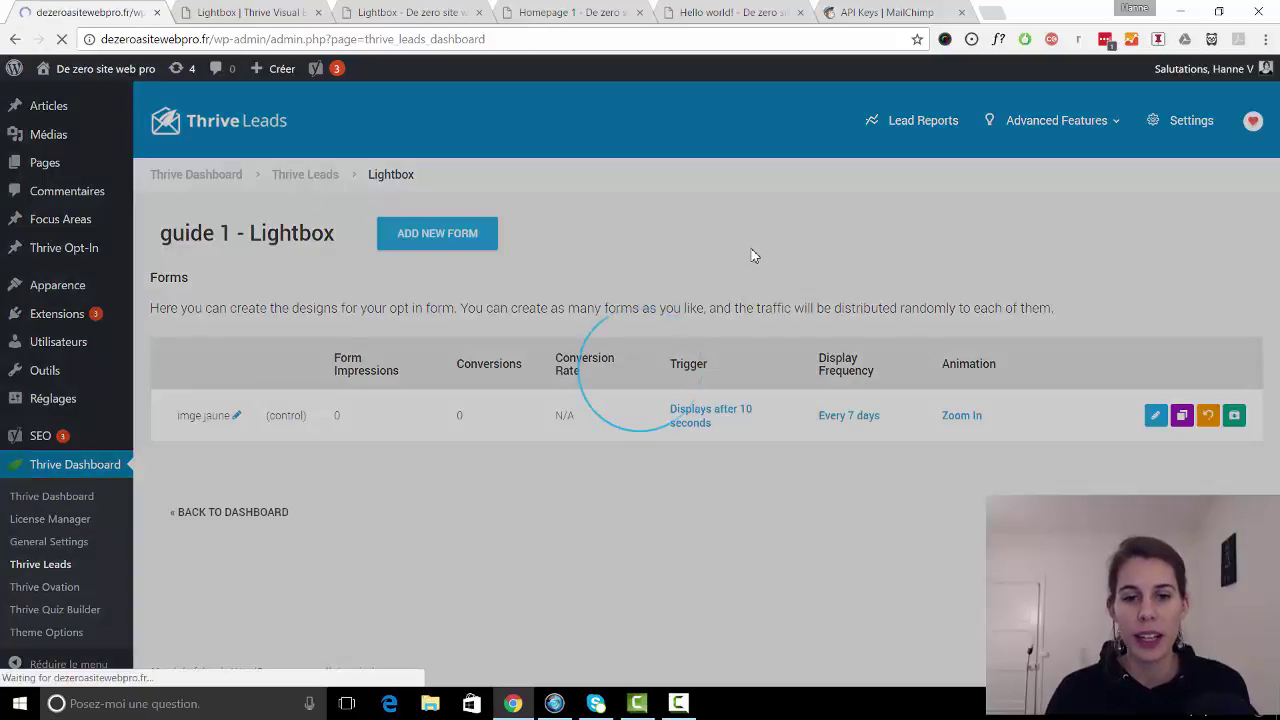
{"action": "scroll", "coordinate": [751, 254], "scroll_direction": "down", "scroll_amount": 3}
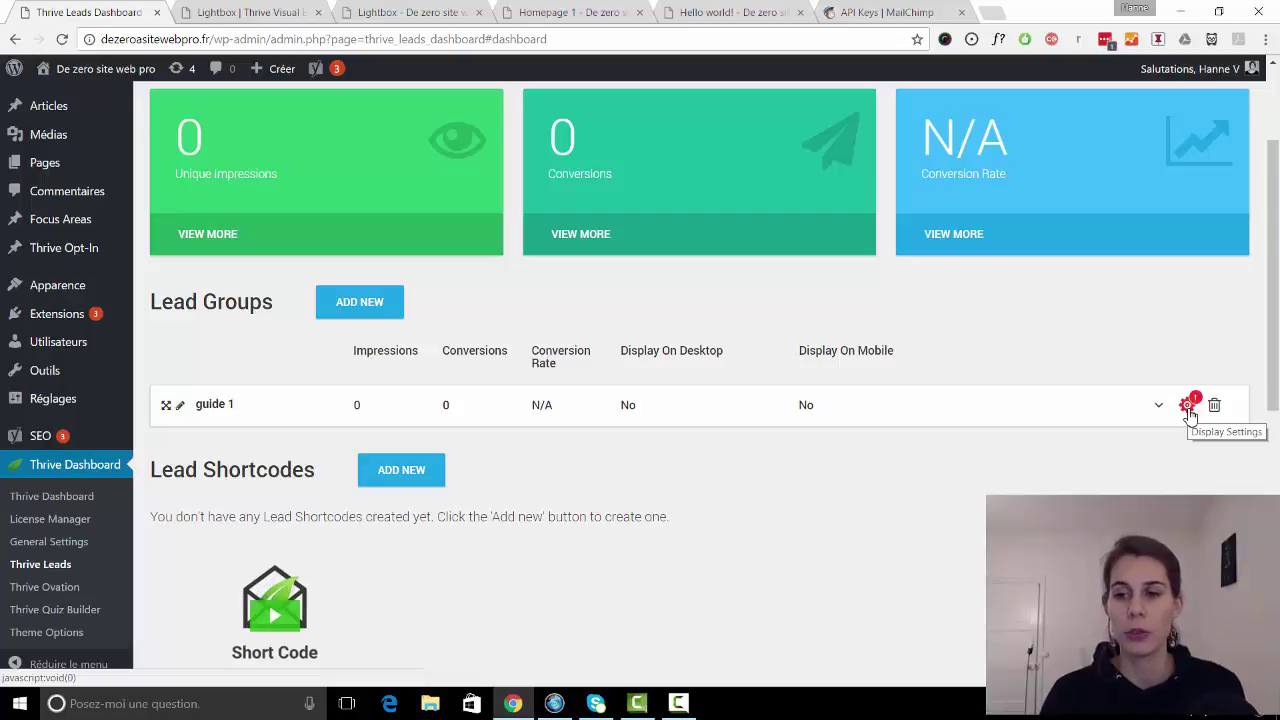
{"action": "left_click", "coordinate": [1188, 406]}
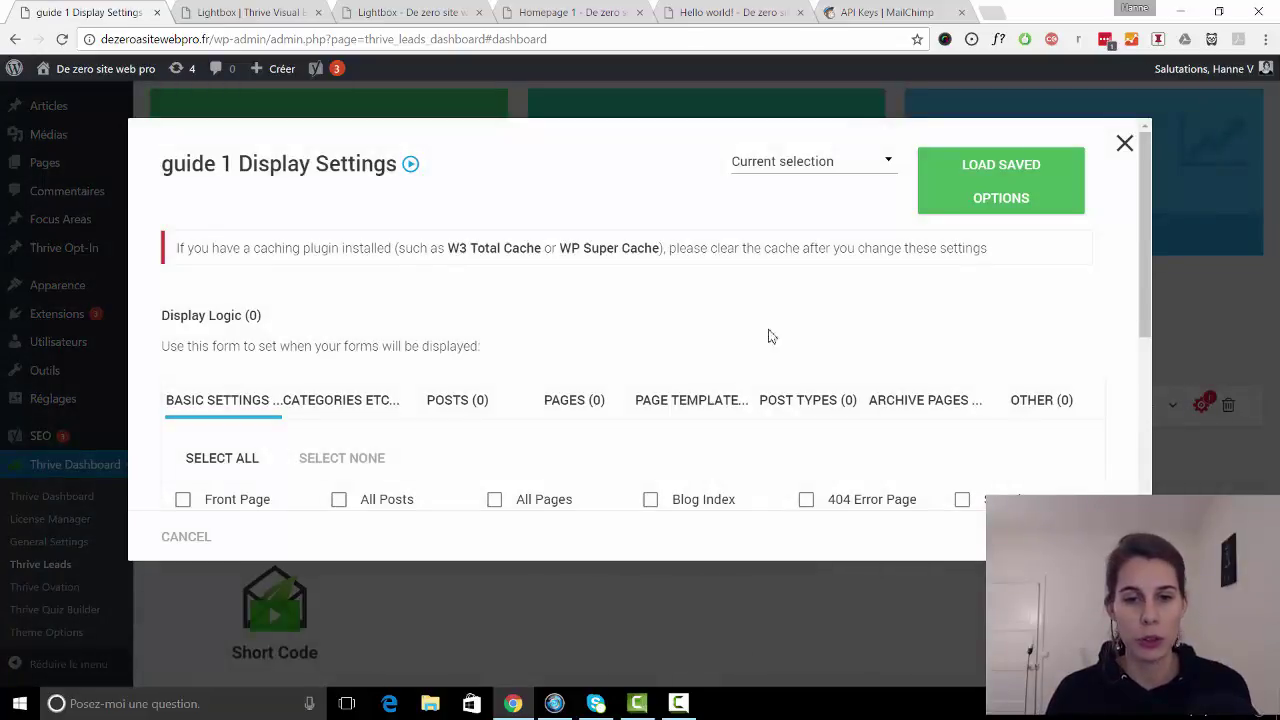
{"action": "scroll", "coordinate": [577, 313], "scroll_direction": "down", "scroll_amount": 2}
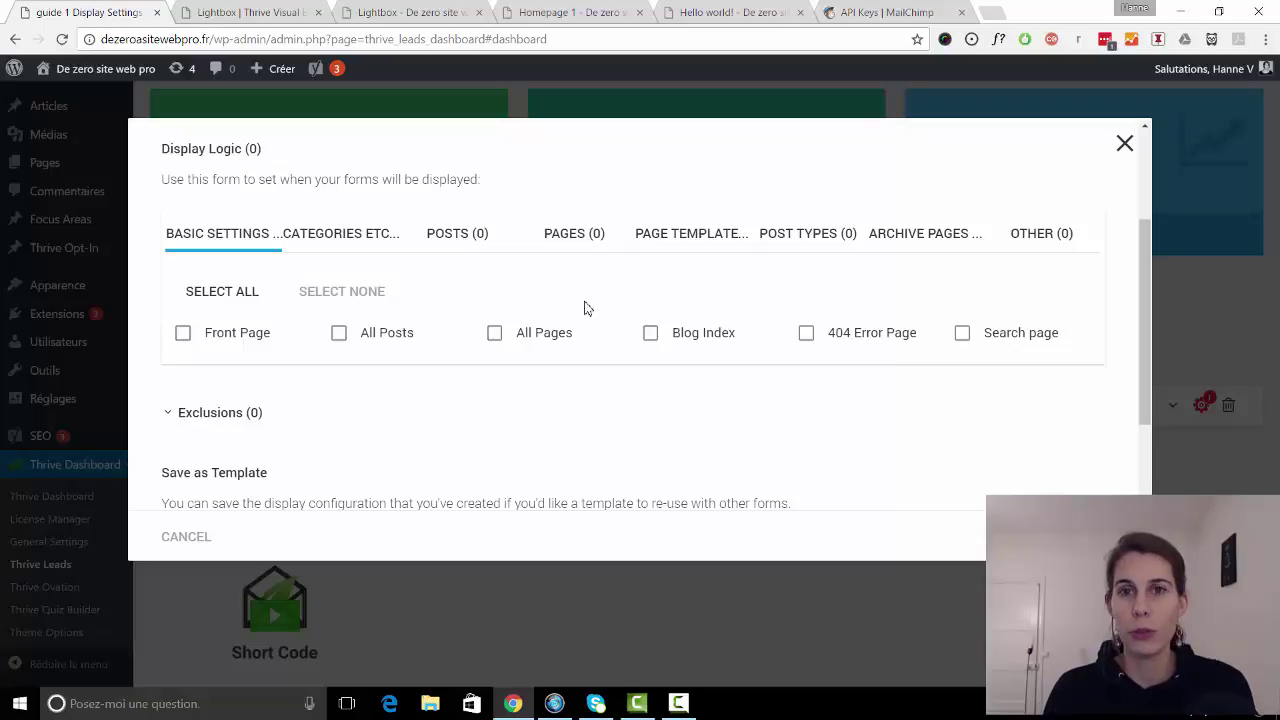
{"action": "left_click", "coordinate": [450, 240]}
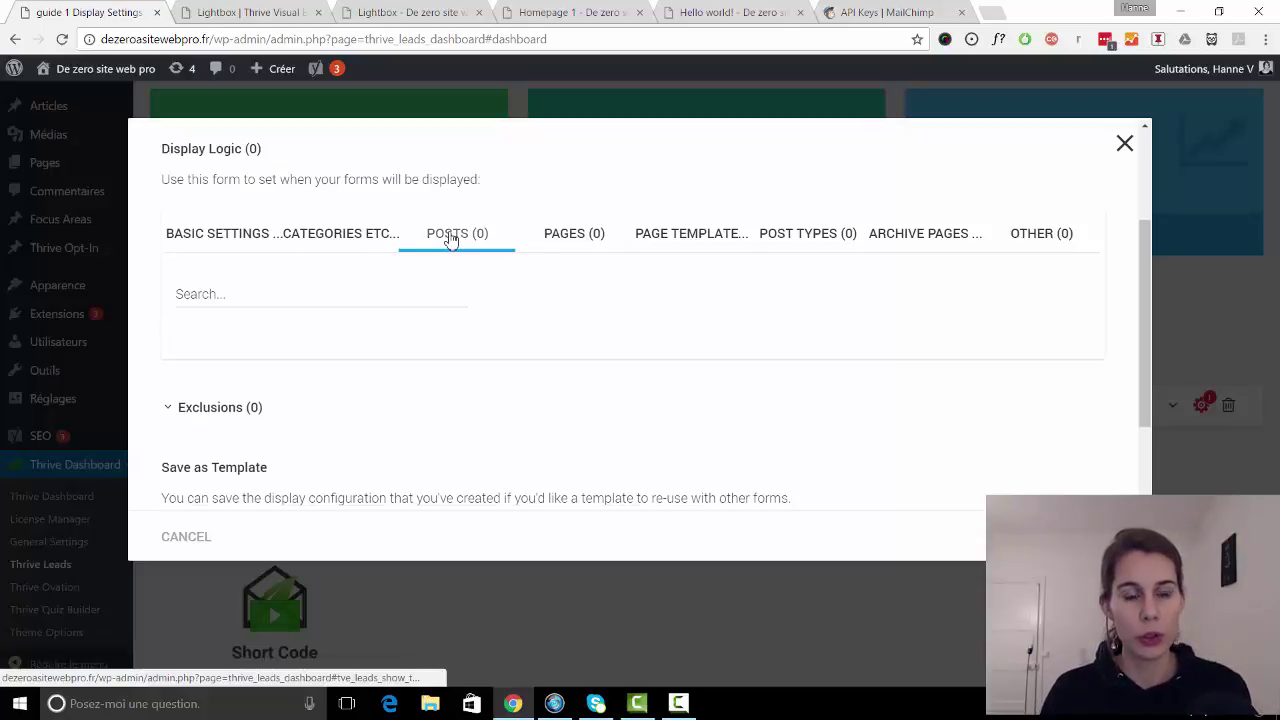
{"action": "left_click", "coordinate": [310, 306]}
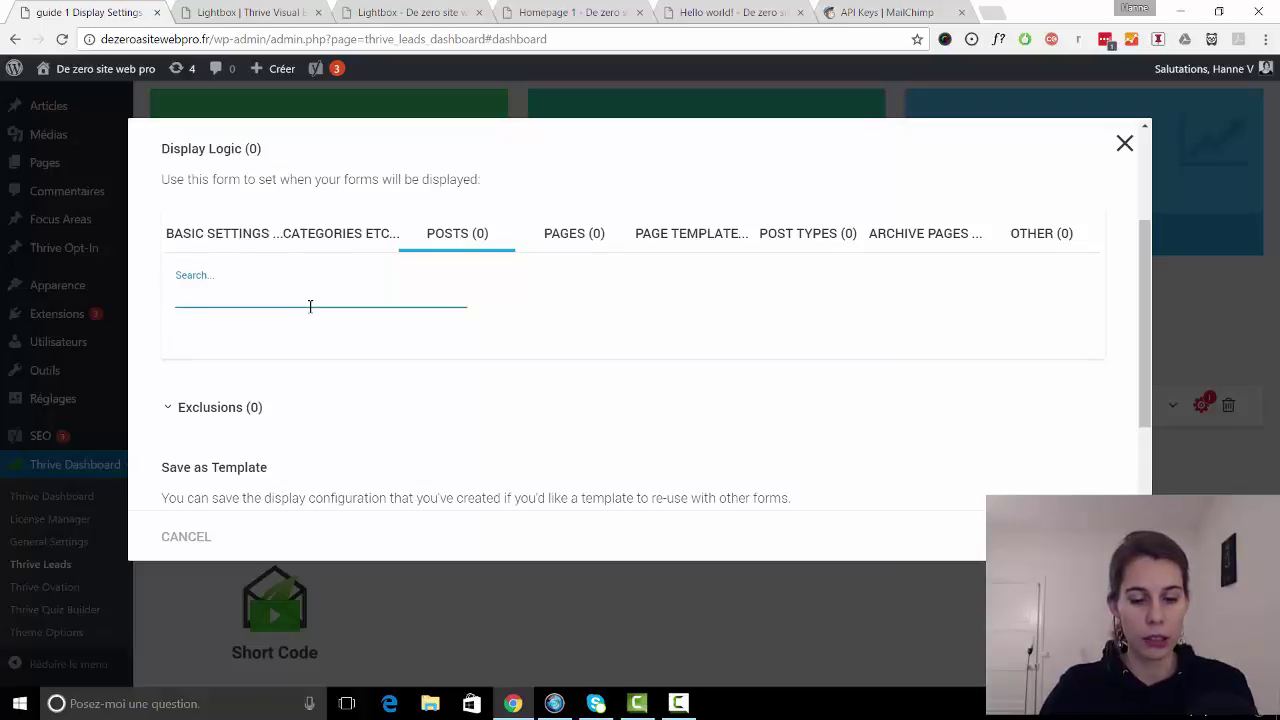
{"action": "type", "text": "hello"}
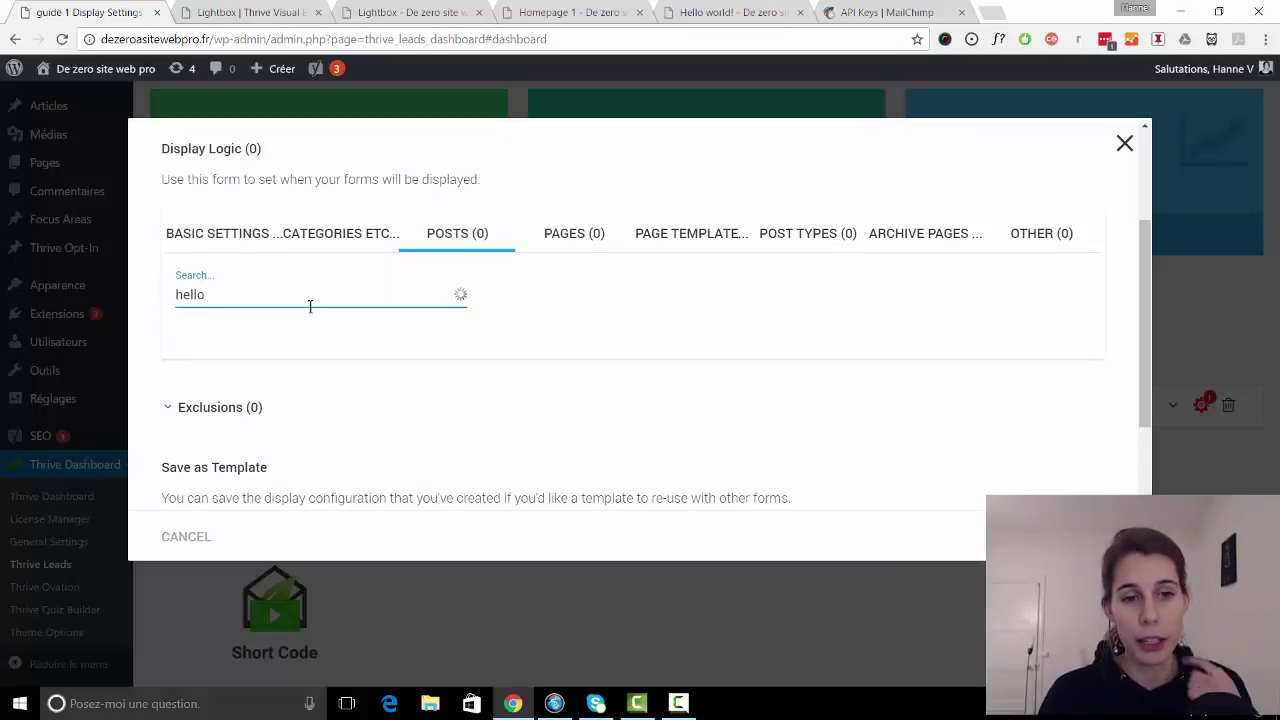
{"action": "left_click", "coordinate": [289, 326]}
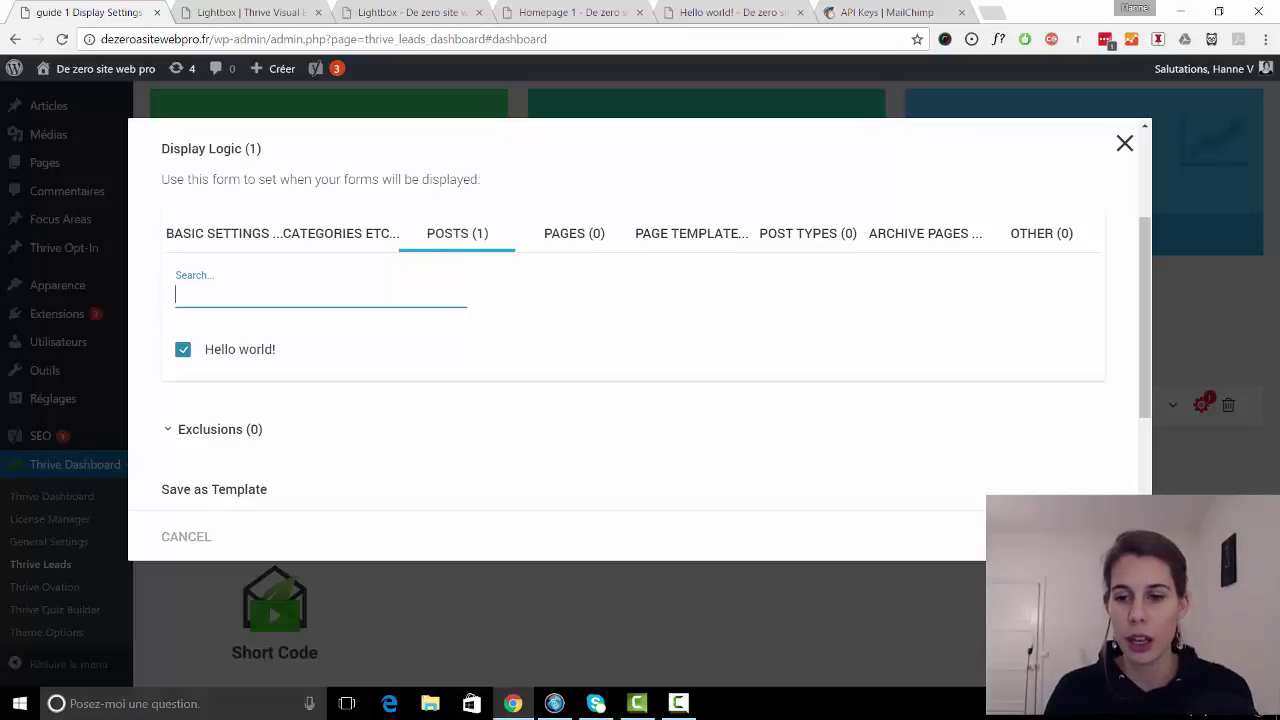
{"action": "left_click", "coordinate": [1066, 537]}
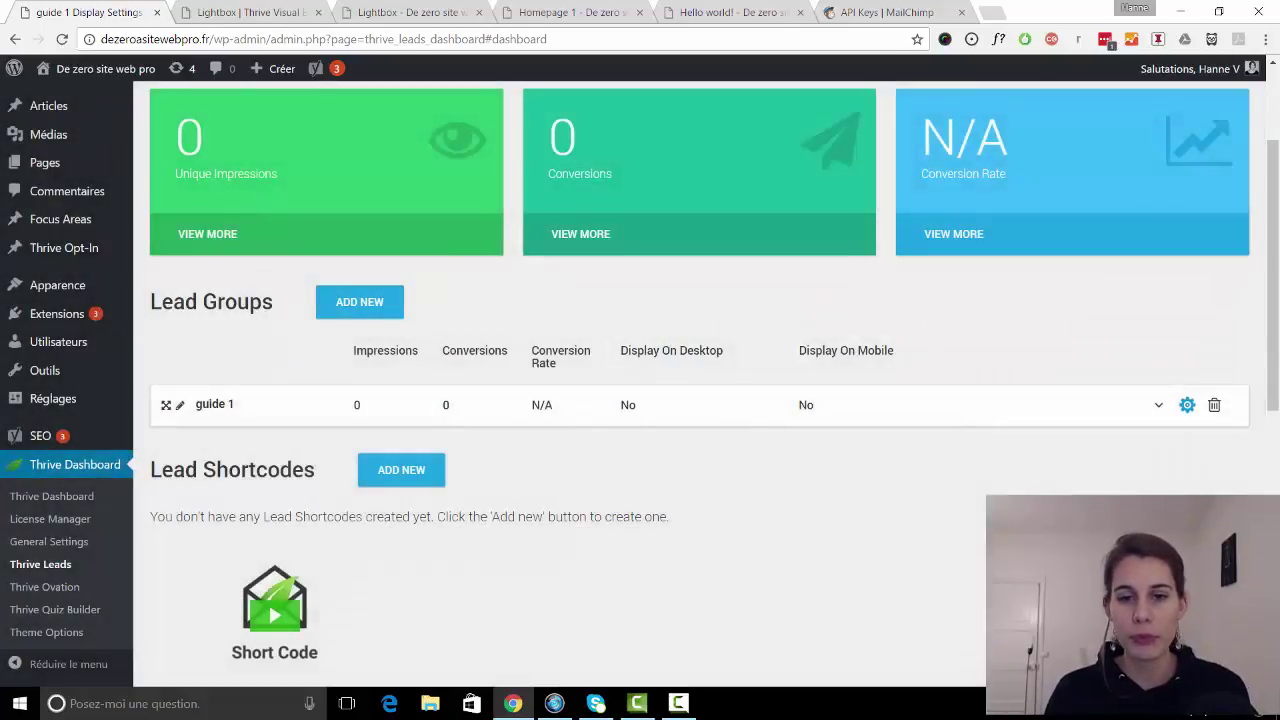
Step: Switch on desktop display for the Lightbox form in the guide 1 lead group, and collapse the group
{"action": "left_click", "coordinate": [663, 402]}
{"action": "left_click", "coordinate": [680, 454]}
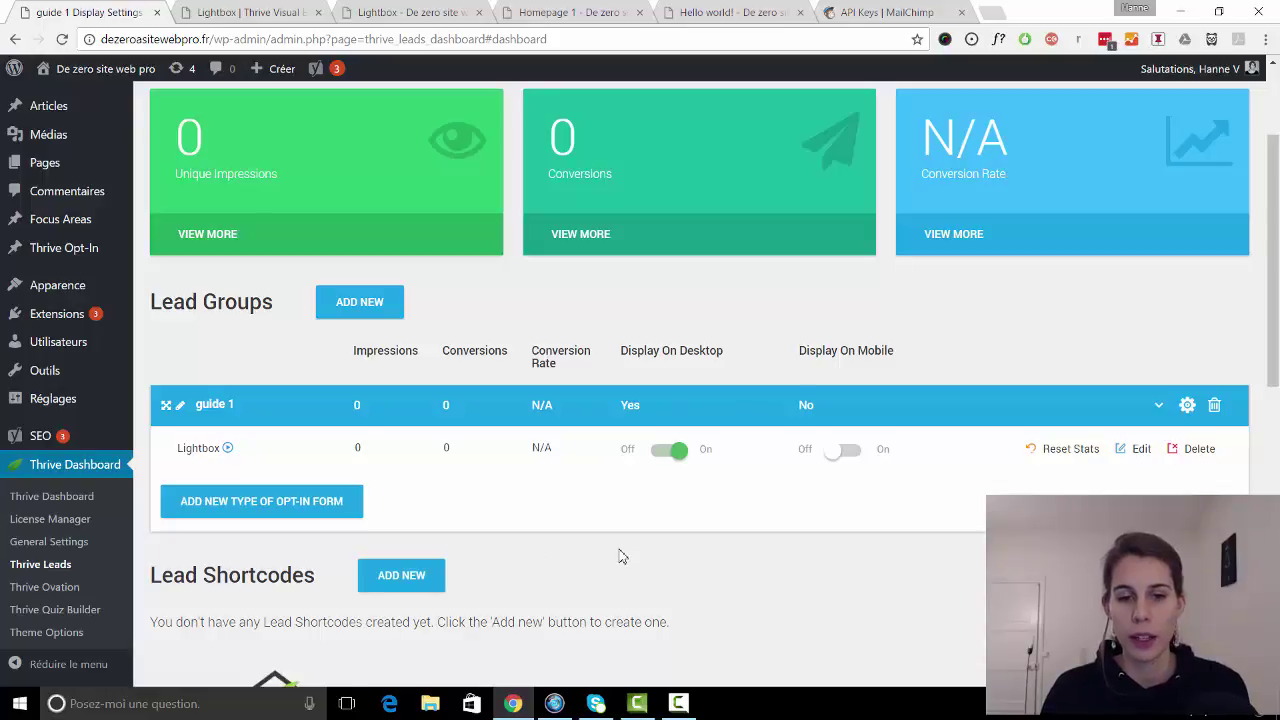
{"action": "left_click", "coordinate": [1158, 406]}
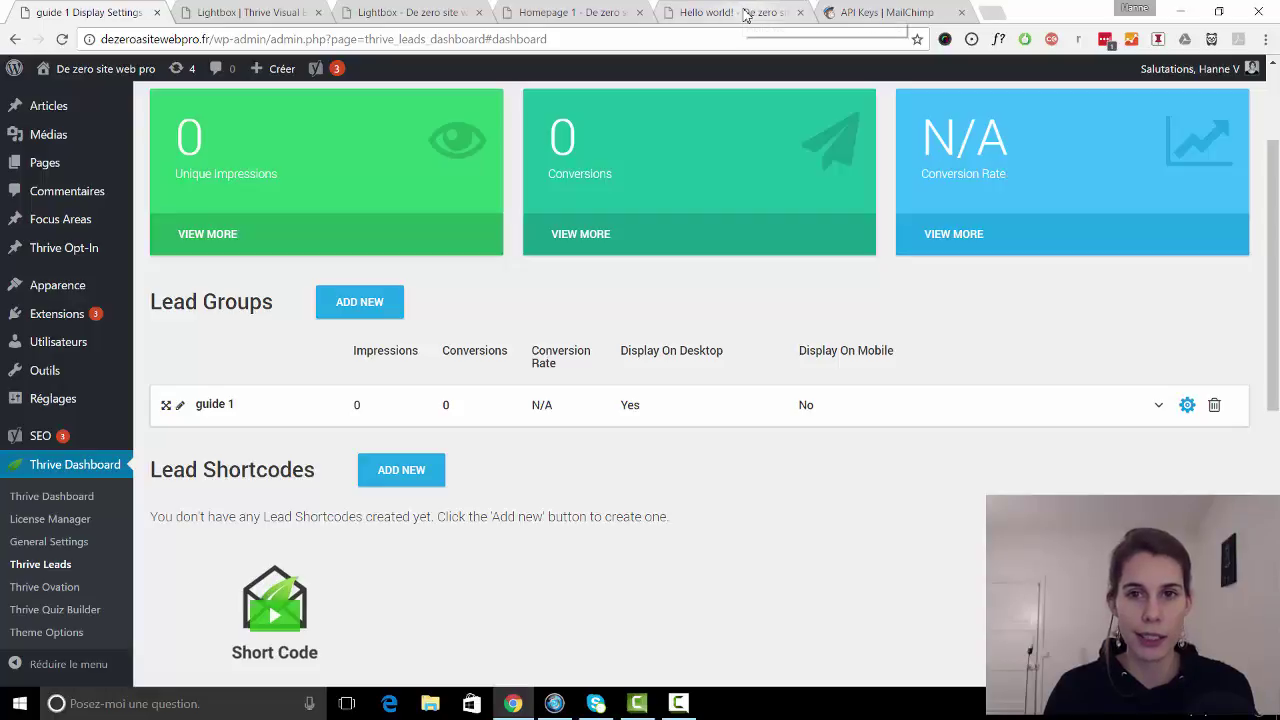
Step: Reload the published "Hello world!" post and check how the Lightbox opt-in form appears on it
{"action": "left_click", "coordinate": [748, 13]}
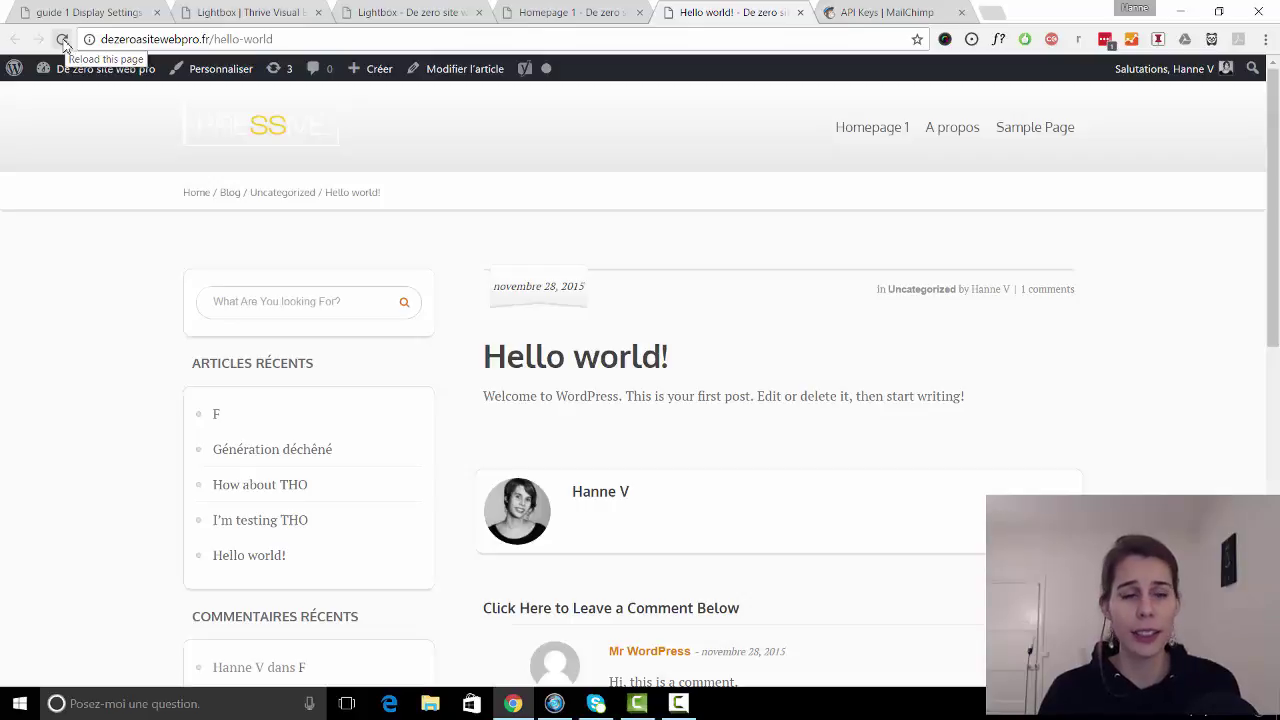
{"action": "left_click", "coordinate": [62, 40]}
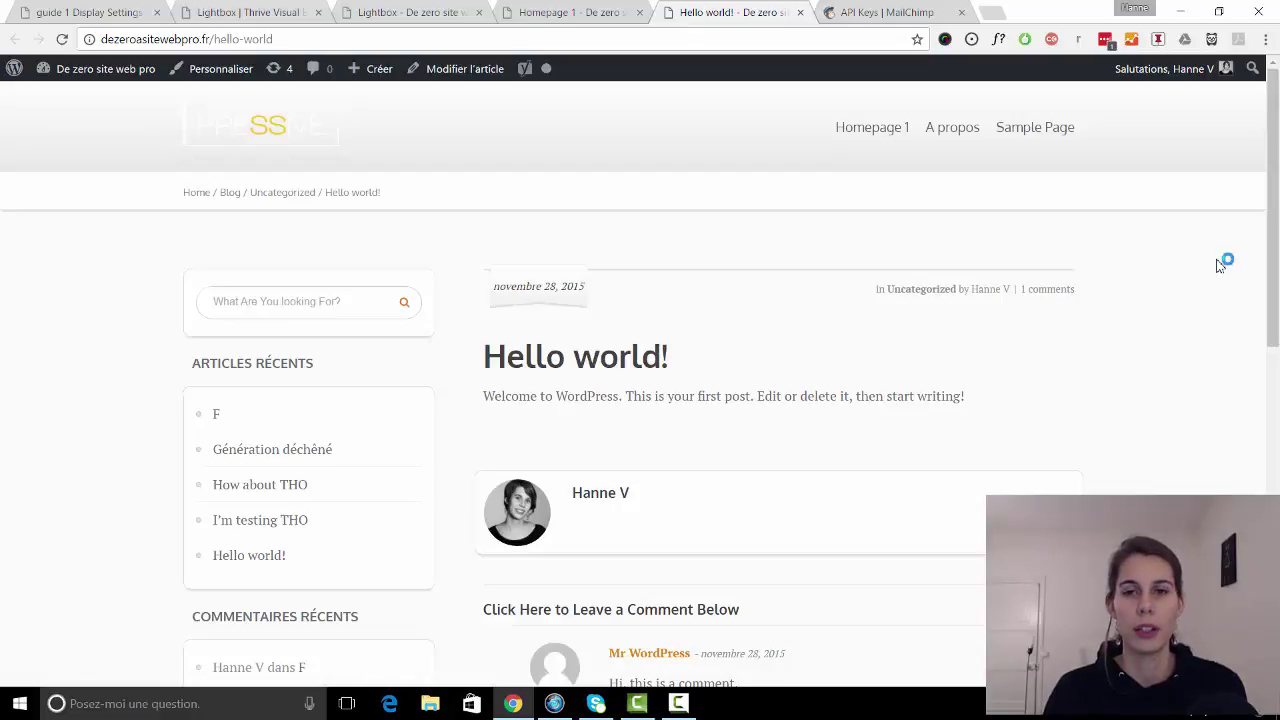
{"action": "scroll", "coordinate": [1220, 265], "scroll_direction": "down", "scroll_amount": 1}
{"action": "scroll", "coordinate": [1220, 265], "scroll_direction": "down", "scroll_amount": 1}
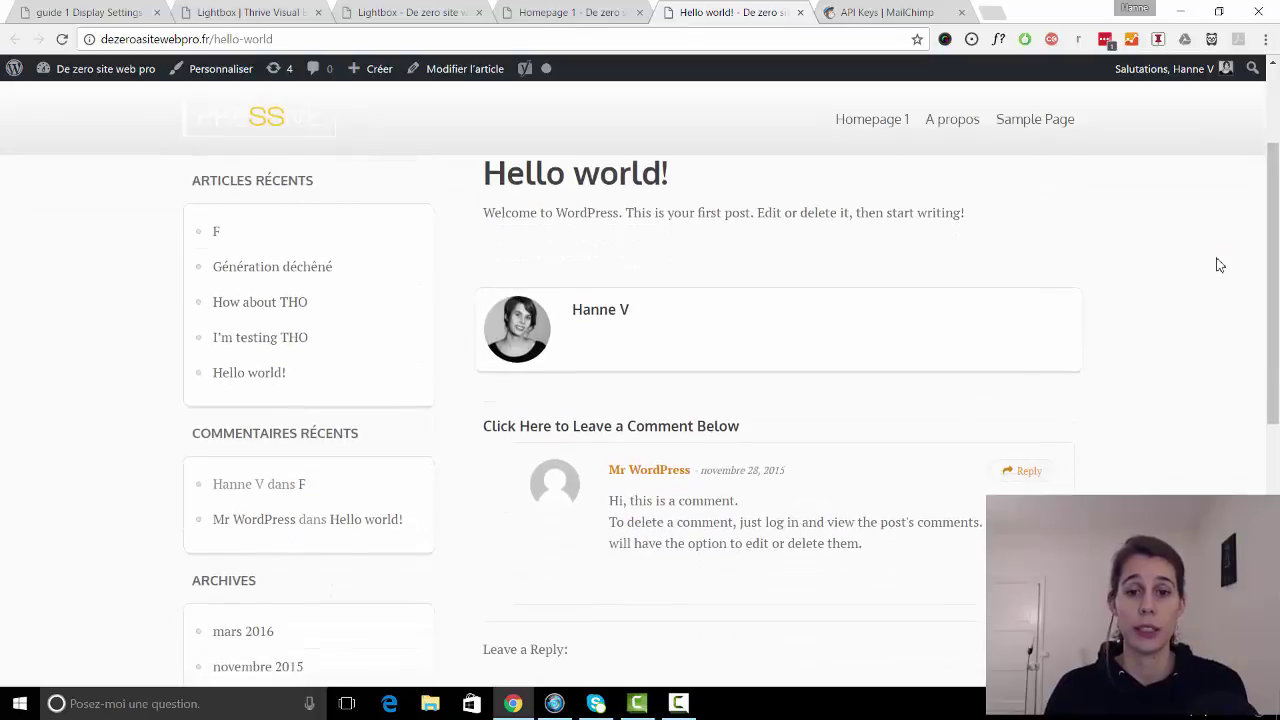
{"action": "scroll", "coordinate": [1220, 265], "scroll_direction": "down", "scroll_amount": 1}
{"action": "scroll", "coordinate": [1219, 265], "scroll_direction": "up", "scroll_amount": 2}
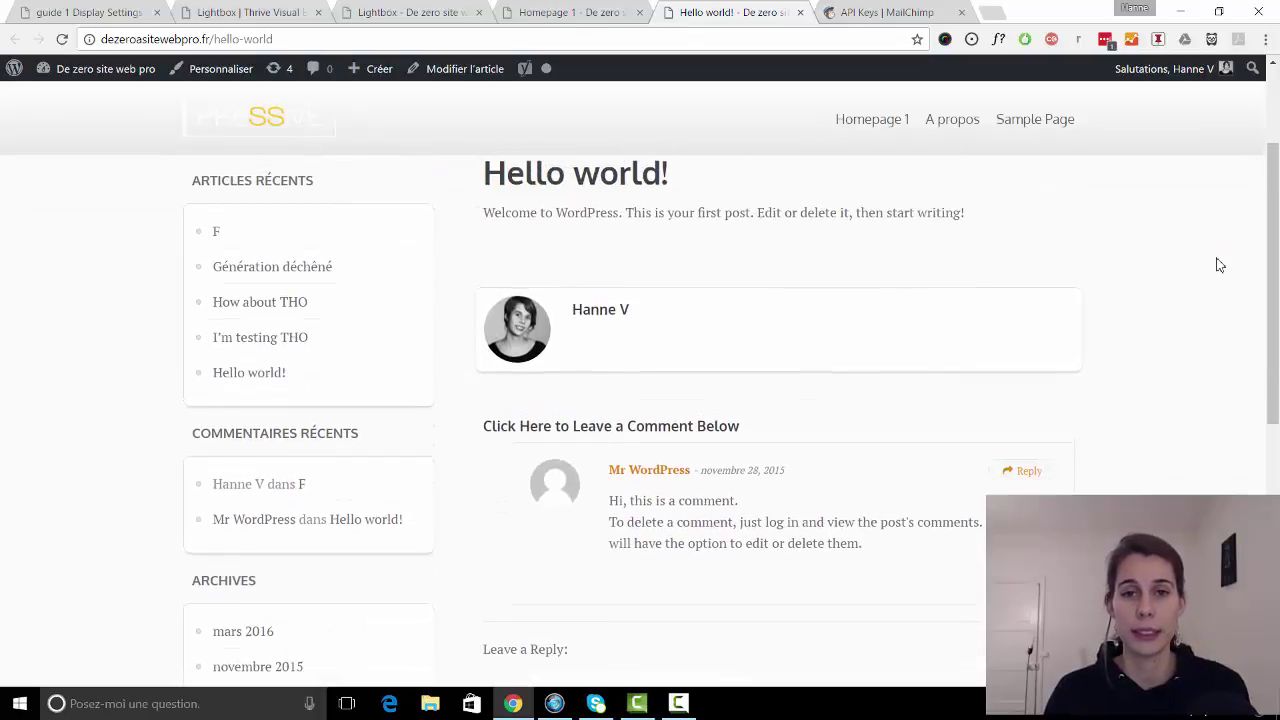
{"action": "scroll", "coordinate": [1218, 265], "scroll_direction": "down", "scroll_amount": 1}
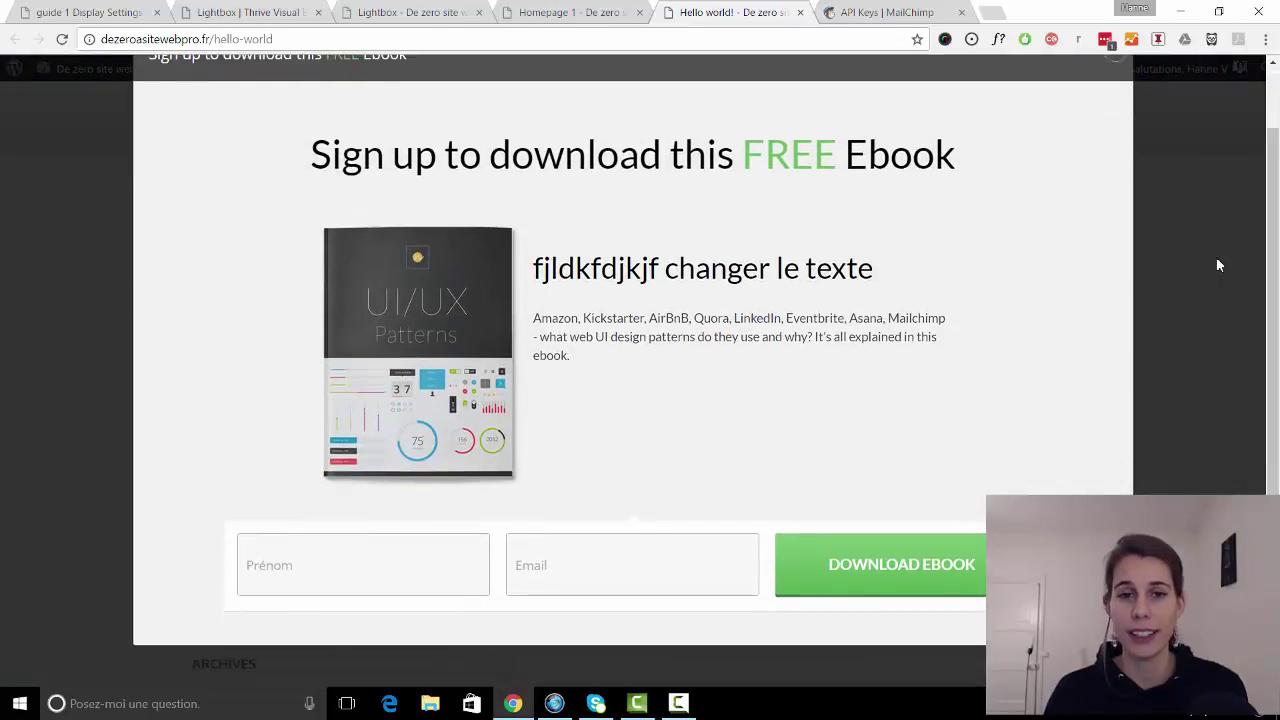
{"action": "scroll", "coordinate": [1218, 265], "scroll_direction": "up", "scroll_amount": 1}
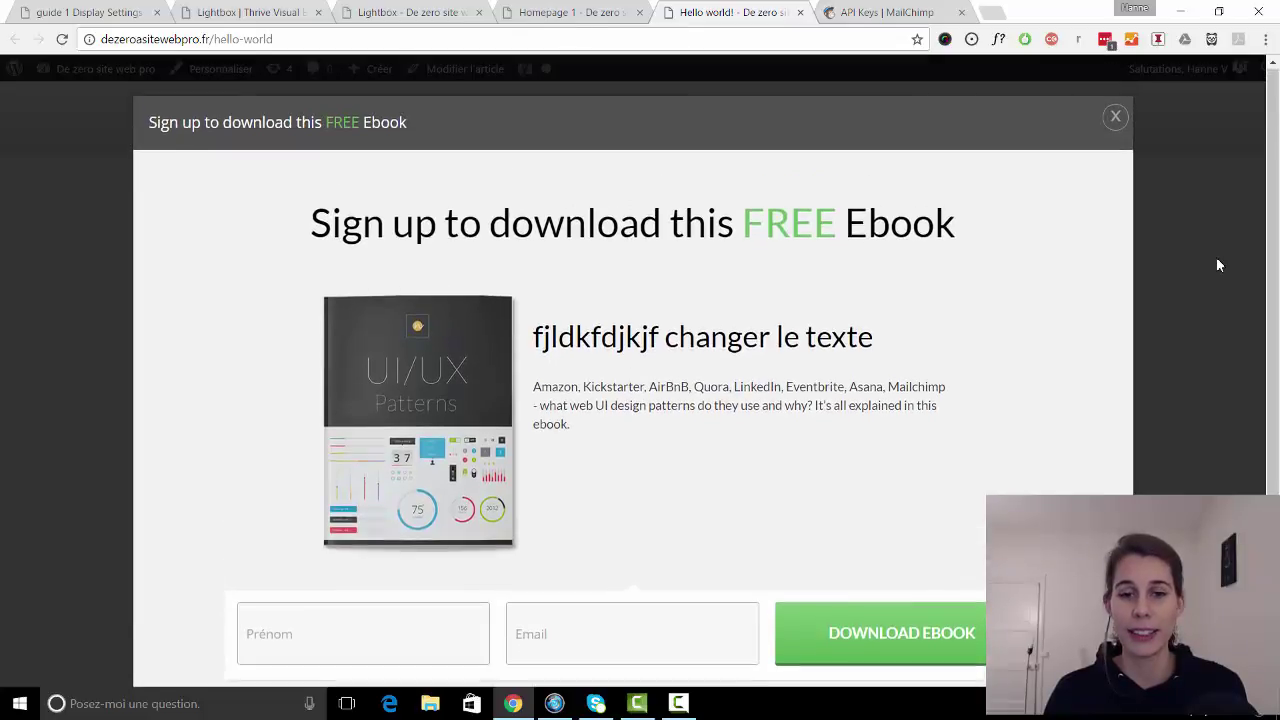
{"action": "scroll", "coordinate": [1218, 265], "scroll_direction": "down", "scroll_amount": 1}
{"action": "scroll", "coordinate": [1218, 265], "scroll_direction": "up", "scroll_amount": 1}
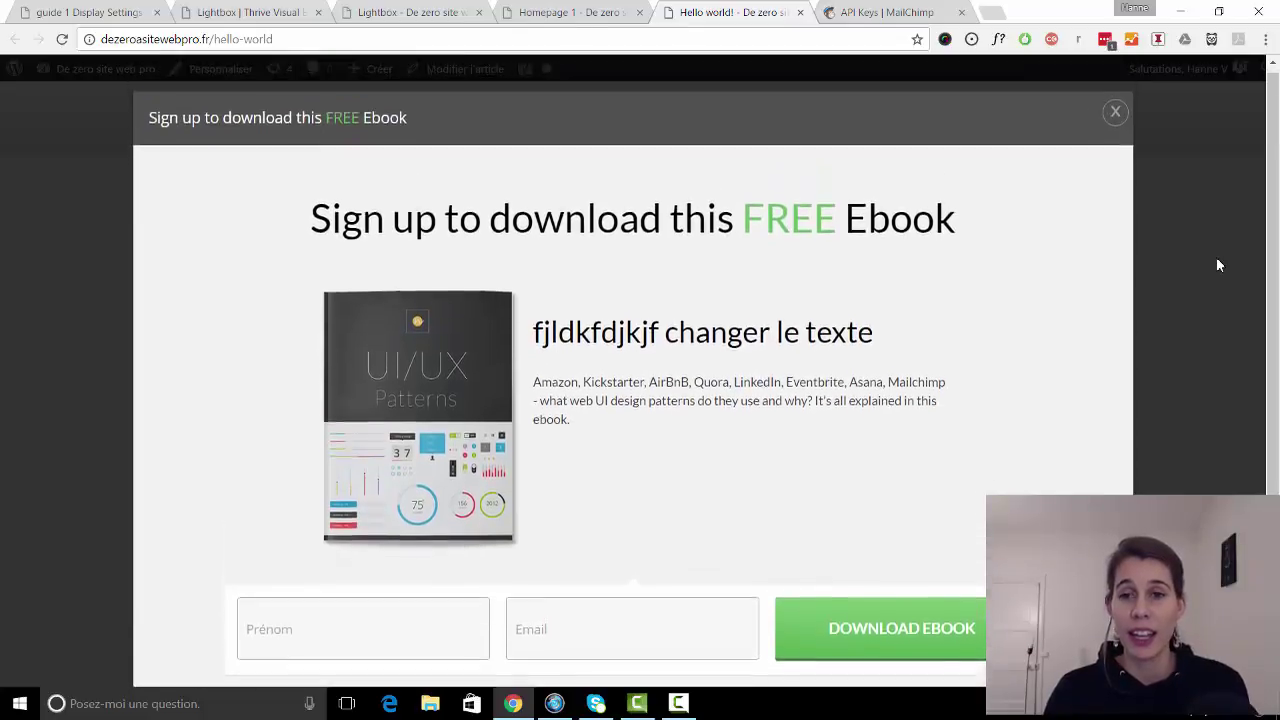